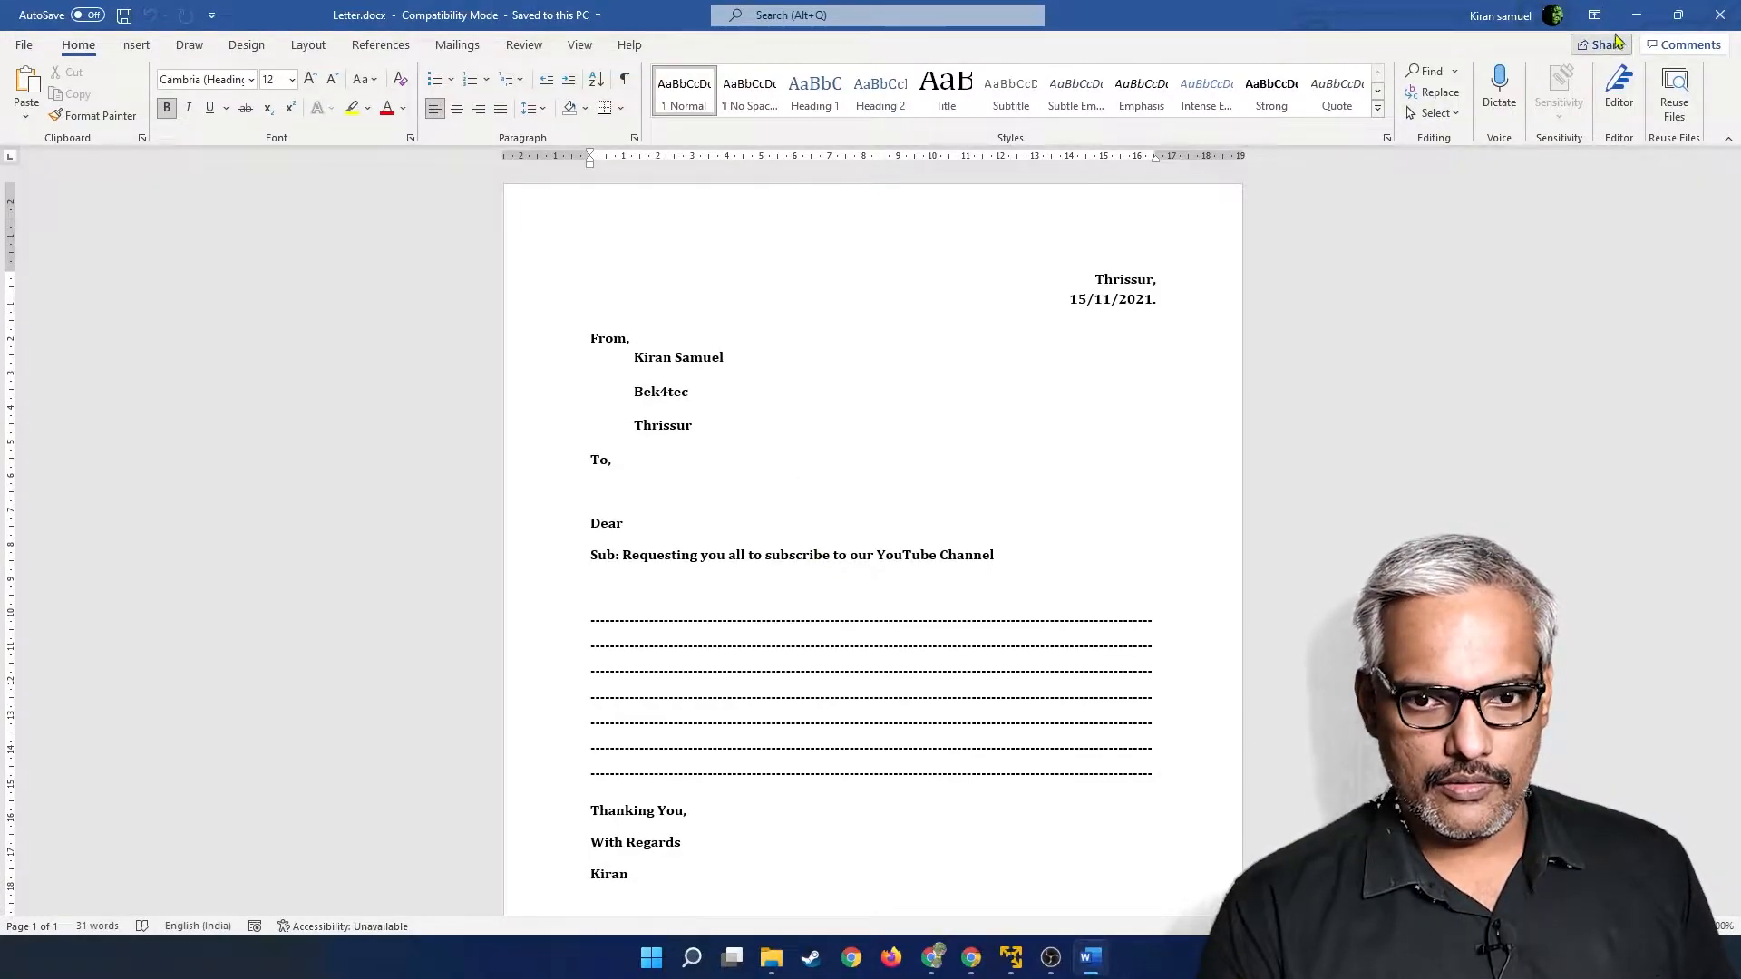
Open the Address.xlsx workbook from the Mail Merge folder and examine its columns from Salutation to PIN and its recipient rows.
{"action": "left_click", "coordinate": [1637, 14]}
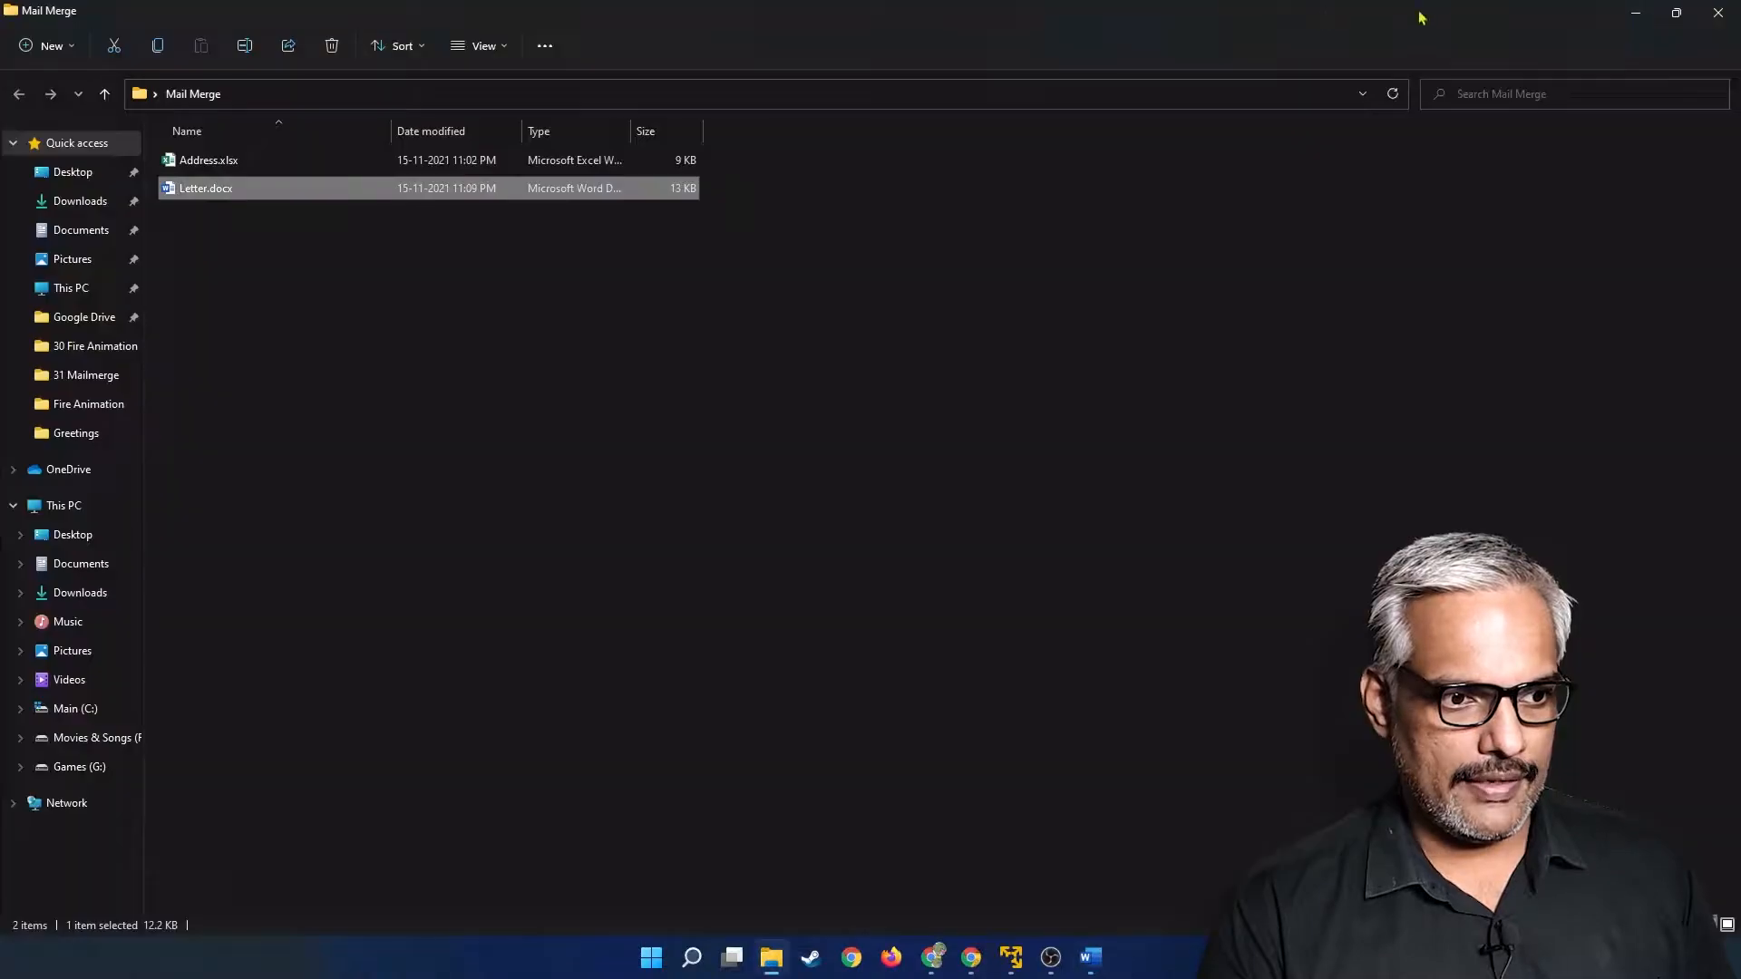
{"action": "left_click", "coordinate": [225, 167]}
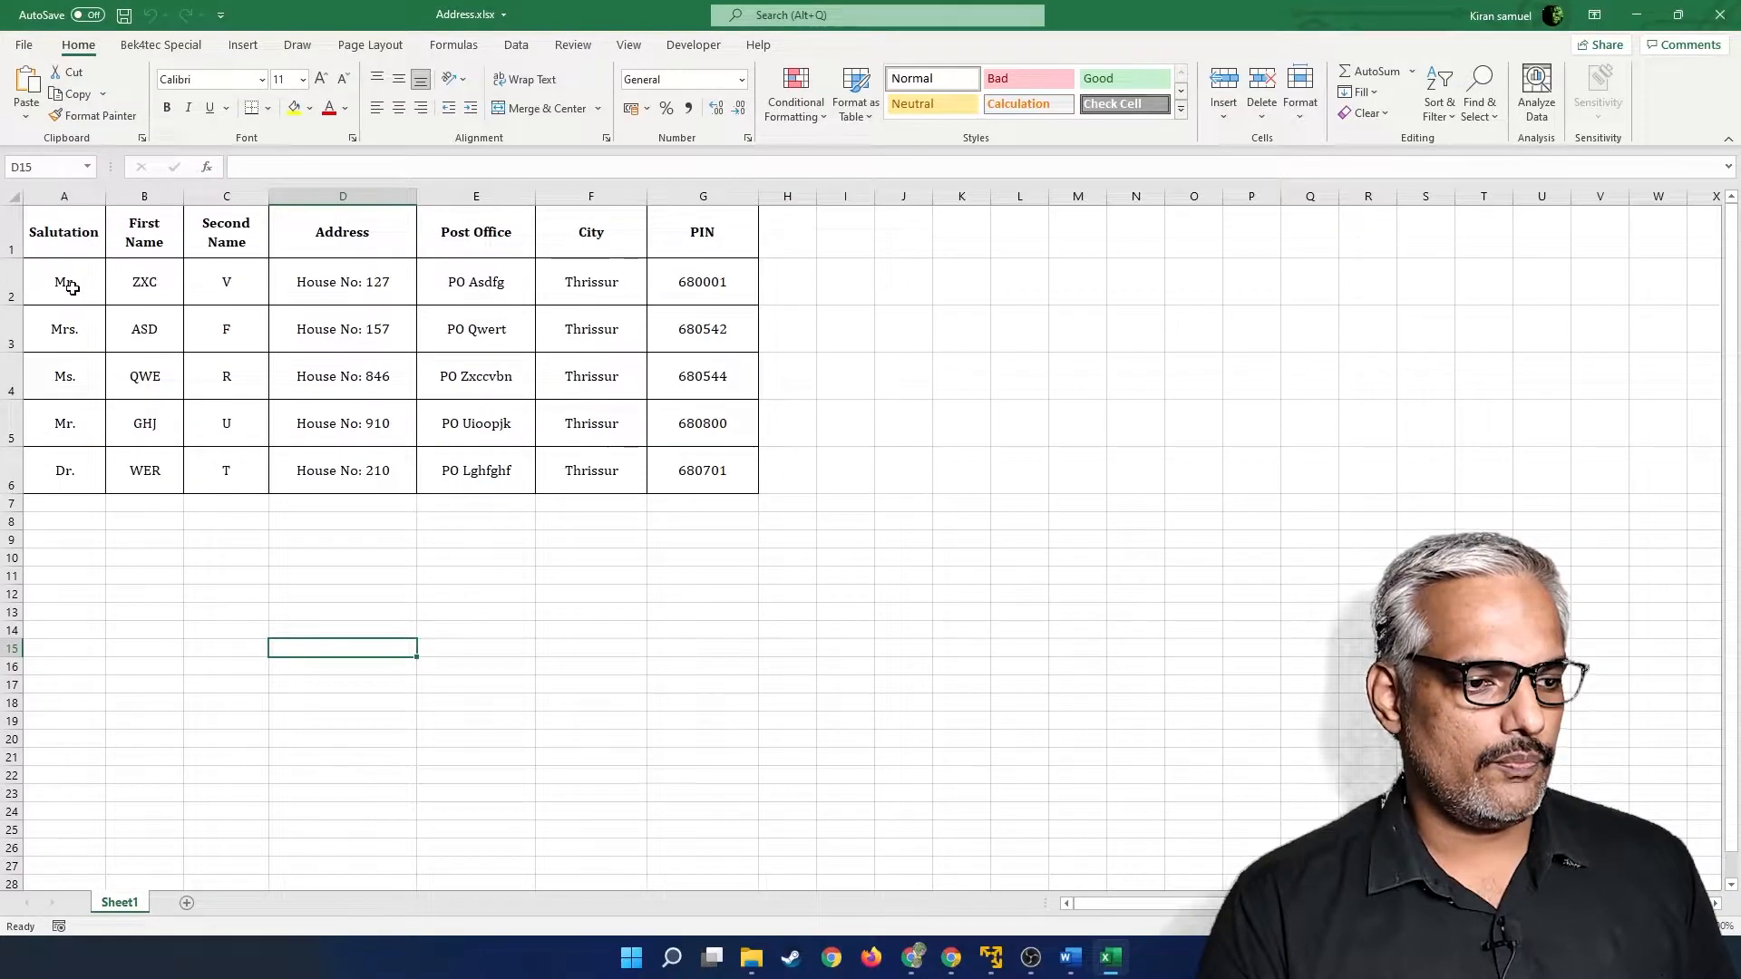
{"action": "left_click_drag", "start_coordinate": [49, 227], "coordinate": [104, 438]}
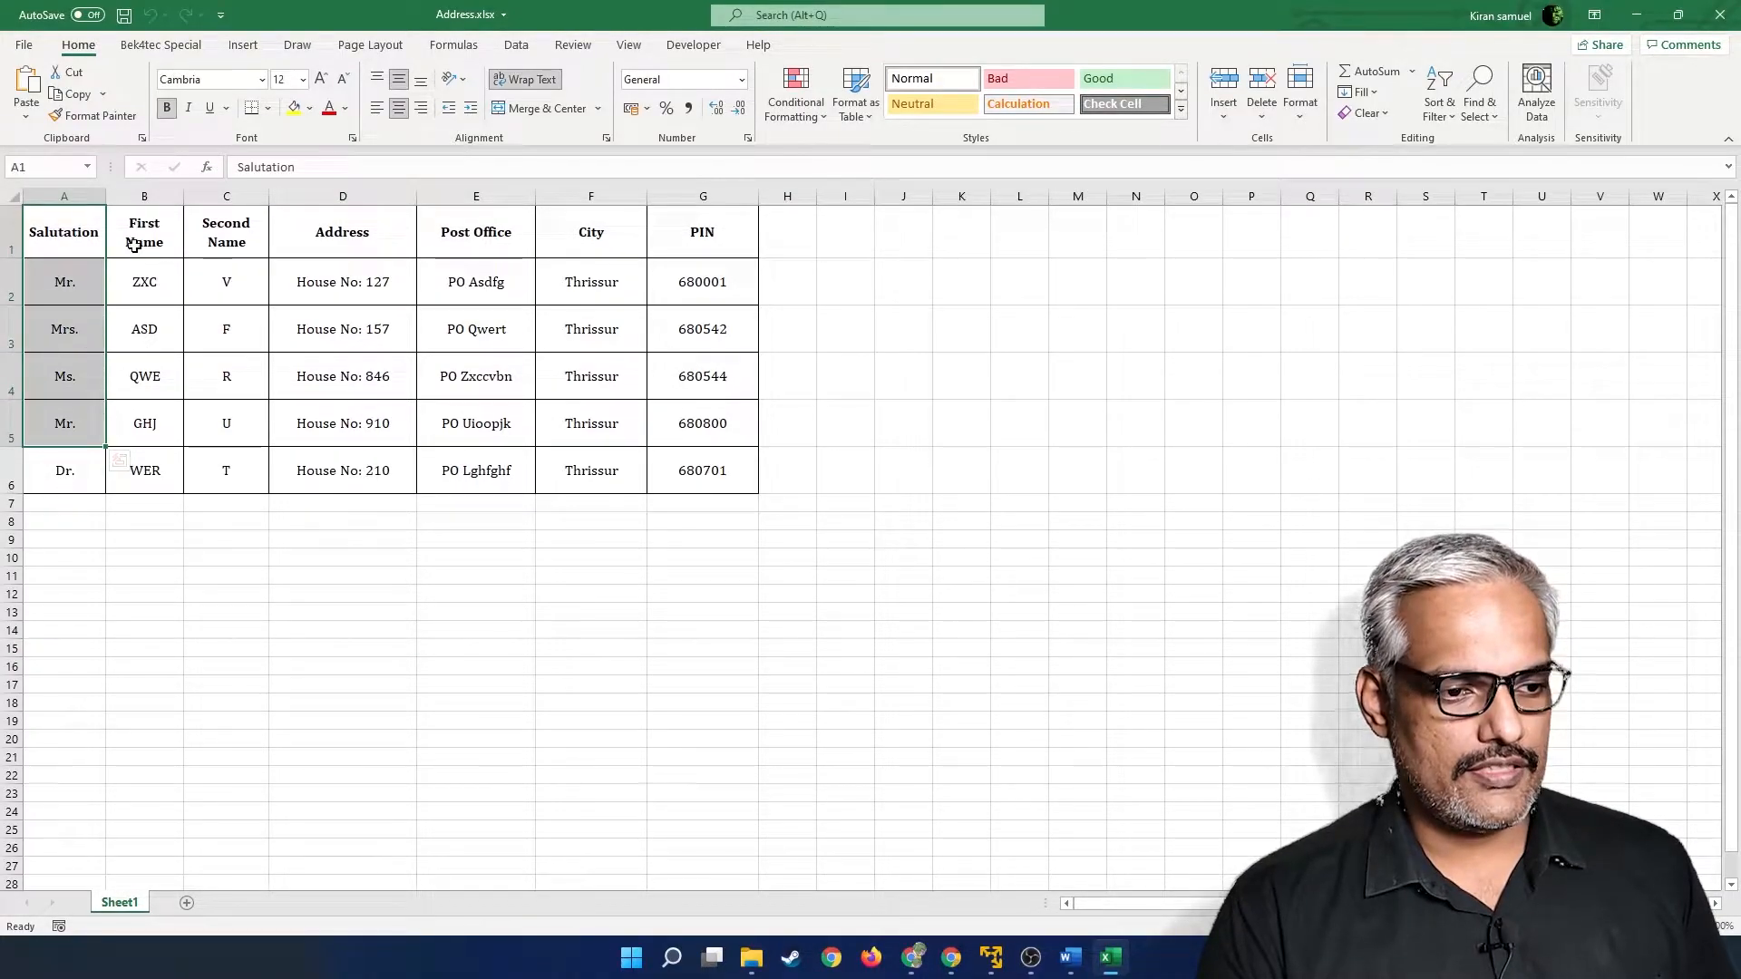
{"action": "left_click_drag", "start_coordinate": [145, 232], "coordinate": [152, 420]}
{"action": "left_click_drag", "start_coordinate": [227, 232], "coordinate": [244, 355]}
{"action": "left_click_drag", "start_coordinate": [343, 232], "coordinate": [350, 376]}
{"action": "left_click_drag", "start_coordinate": [476, 232], "coordinate": [453, 376]}
{"action": "left_click_drag", "start_coordinate": [591, 232], "coordinate": [616, 356]}
{"action": "left_click_drag", "start_coordinate": [703, 233], "coordinate": [700, 379]}
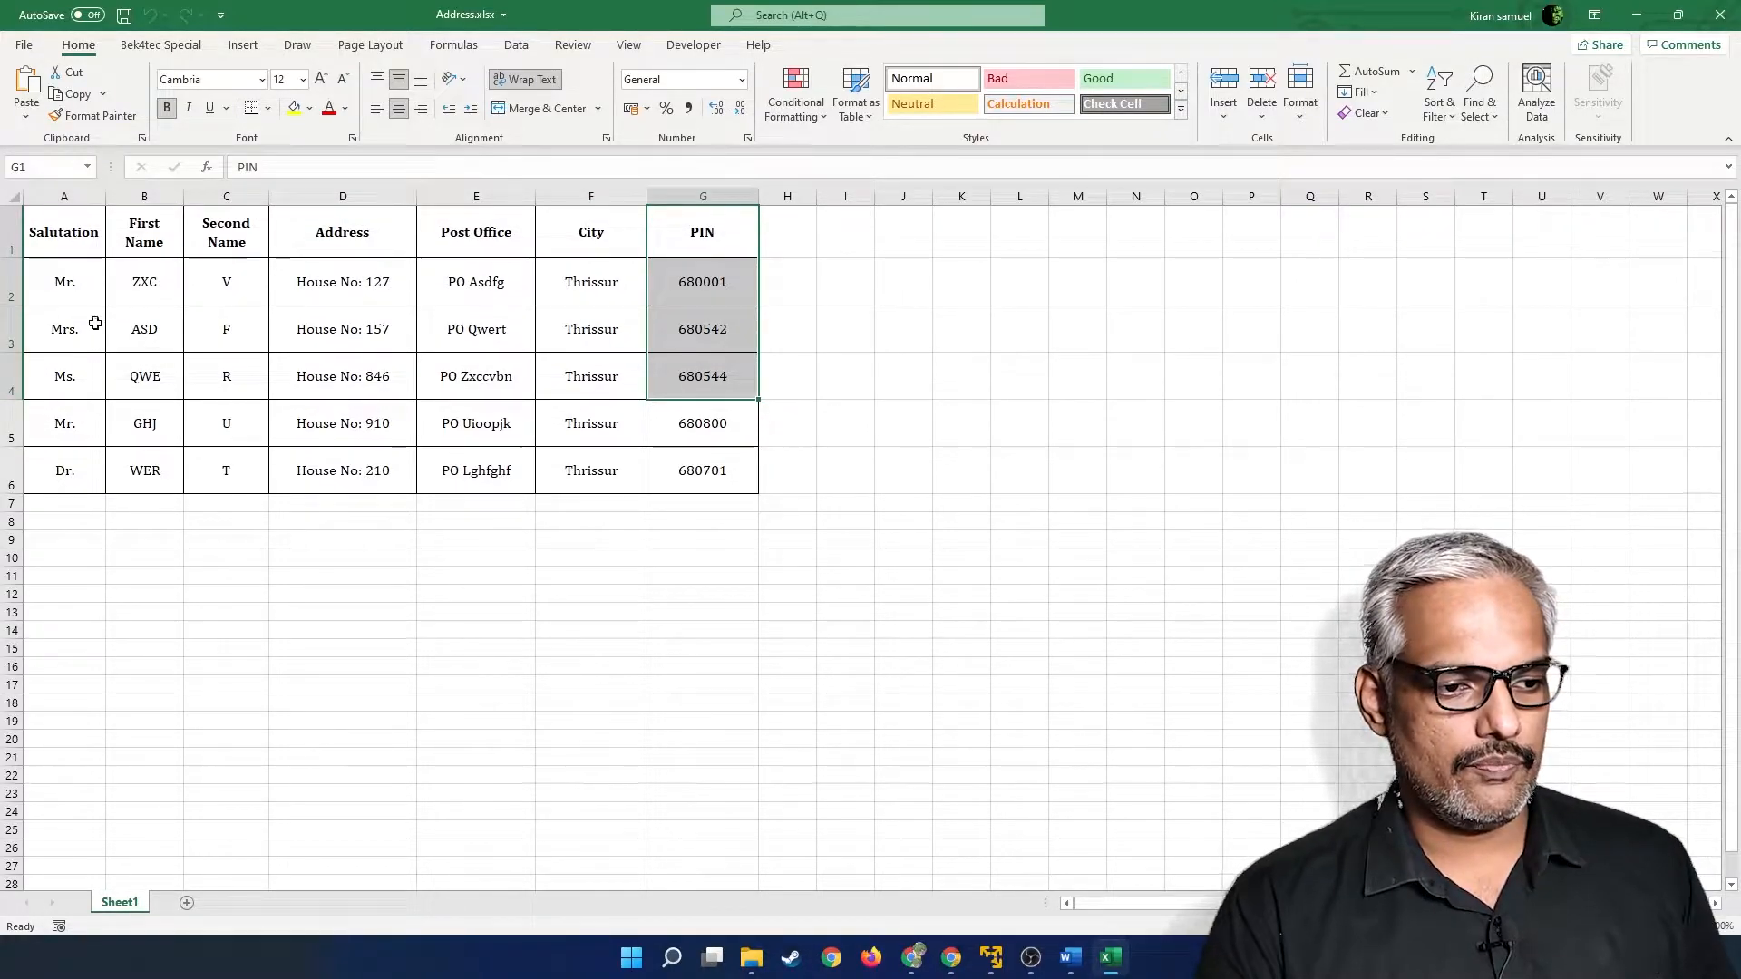
{"action": "left_click_drag", "start_coordinate": [67, 265], "coordinate": [696, 467]}
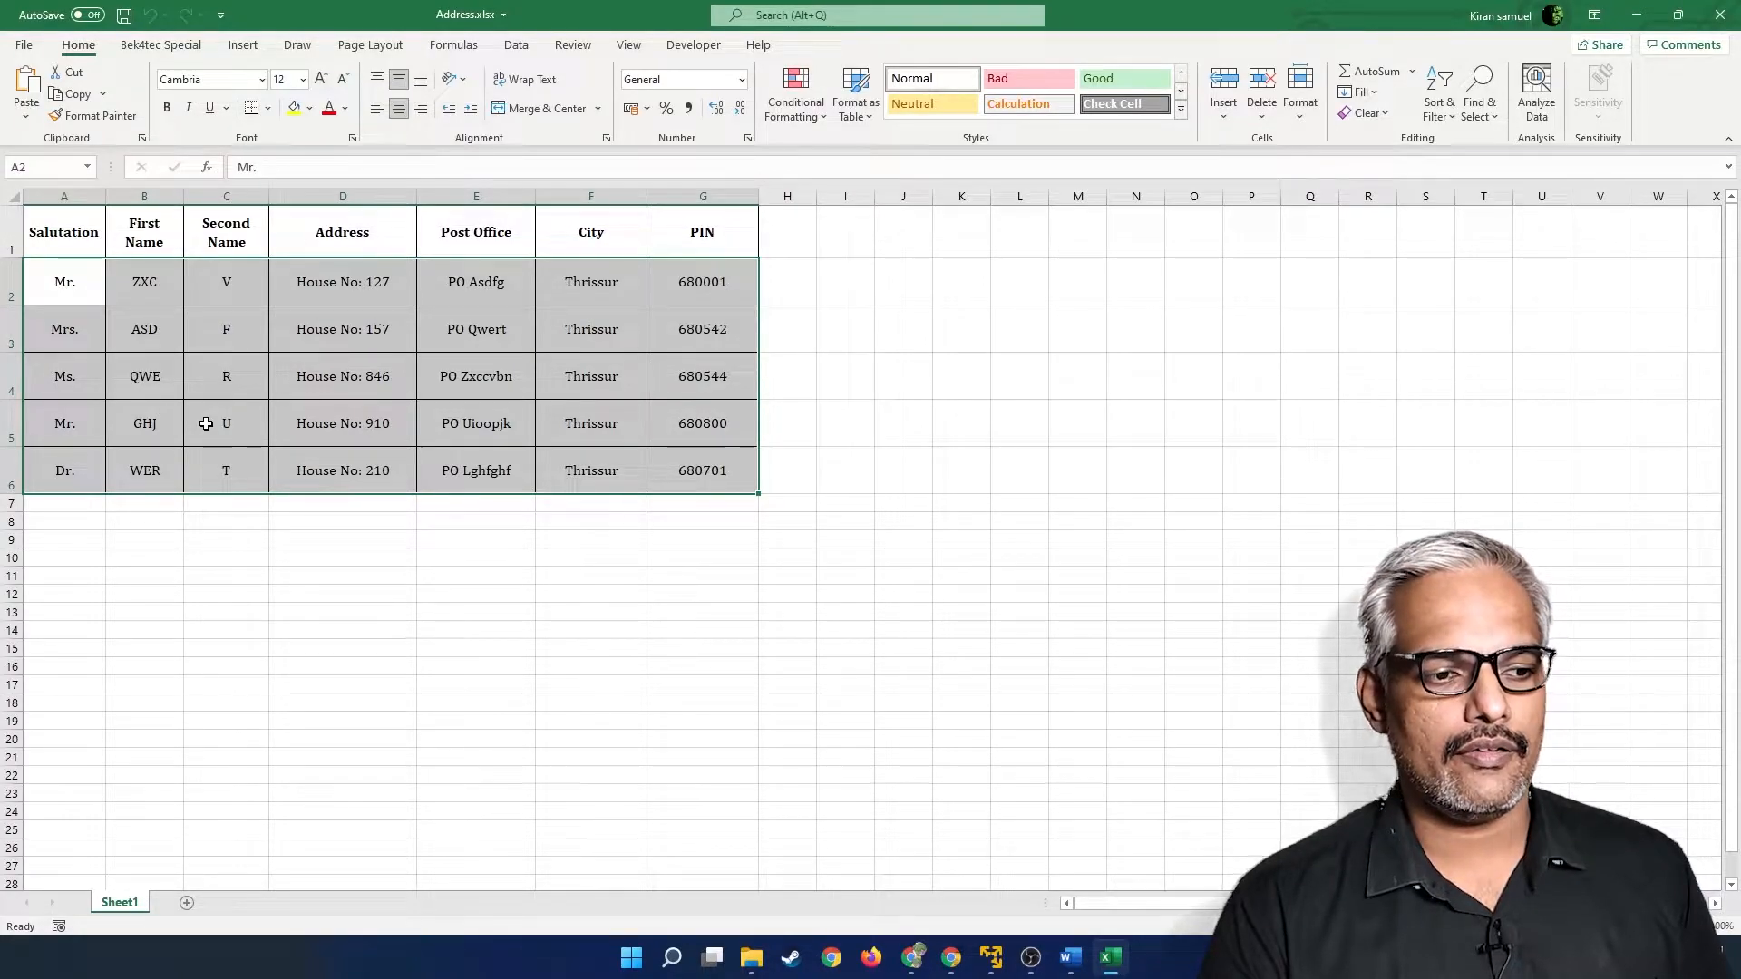
Switch back to Letter.docx in Word and start the Step-by-Step Mail Merge Wizard.
{"action": "left_click", "coordinate": [1071, 956]}
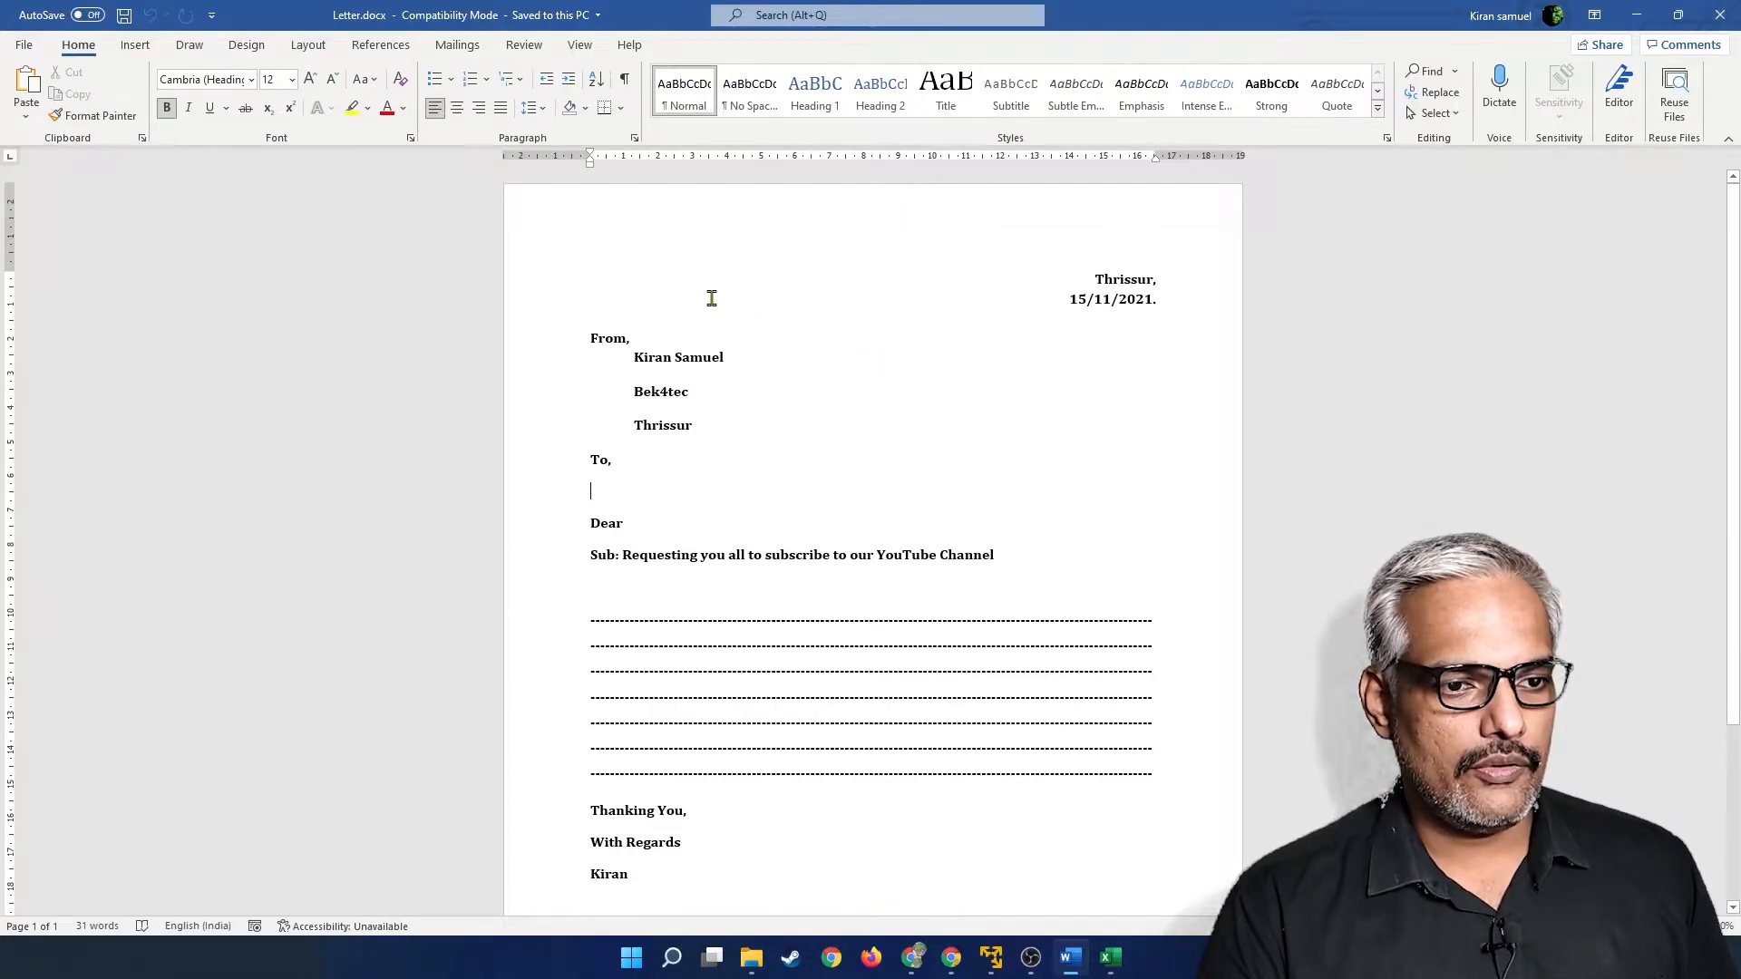
{"action": "left_click", "coordinate": [454, 50]}
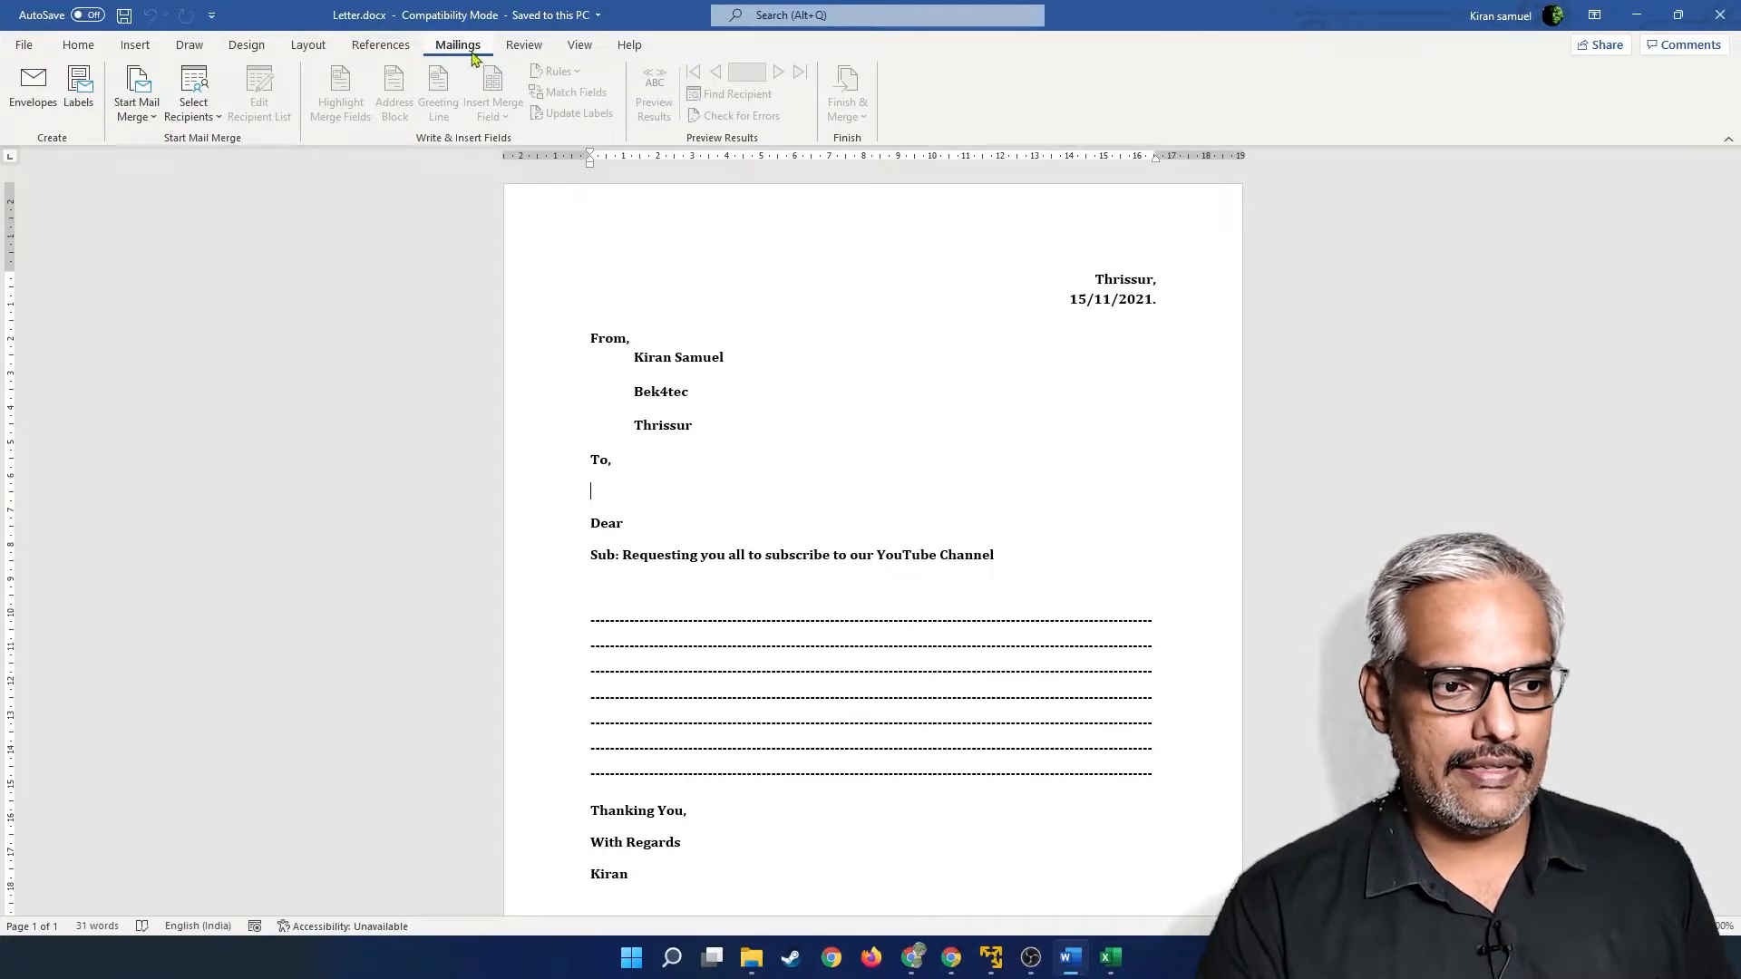
{"action": "left_click", "coordinate": [137, 108]}
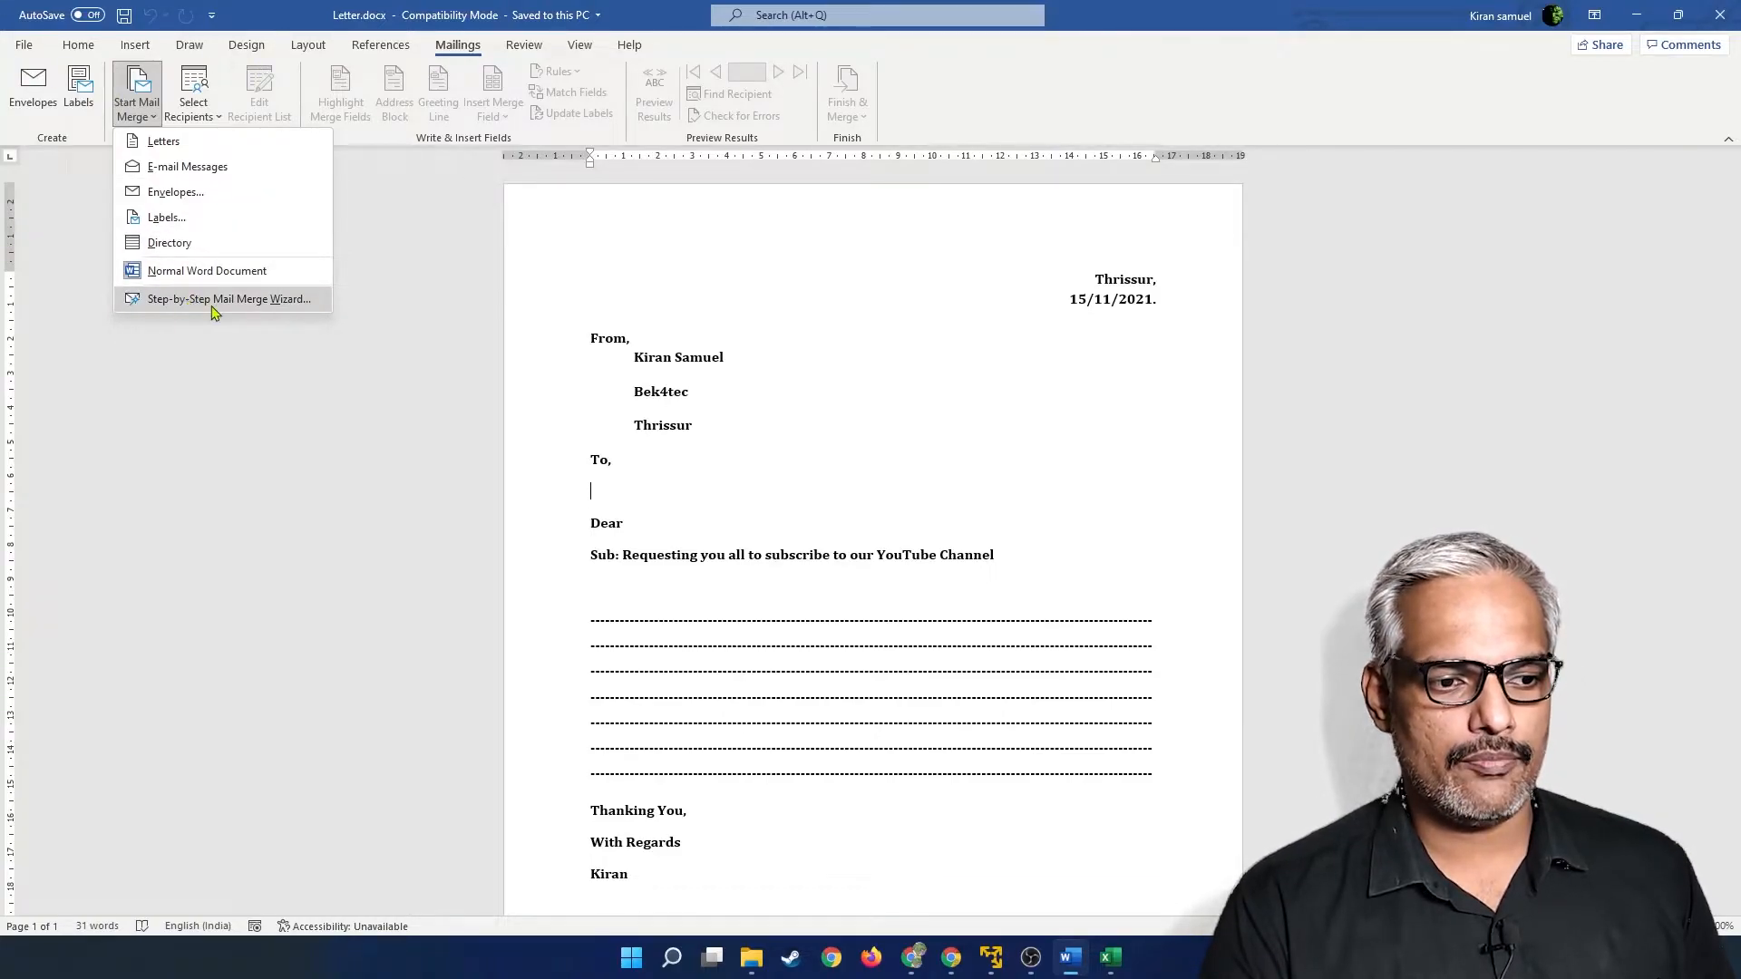
{"action": "left_click", "coordinate": [214, 307]}
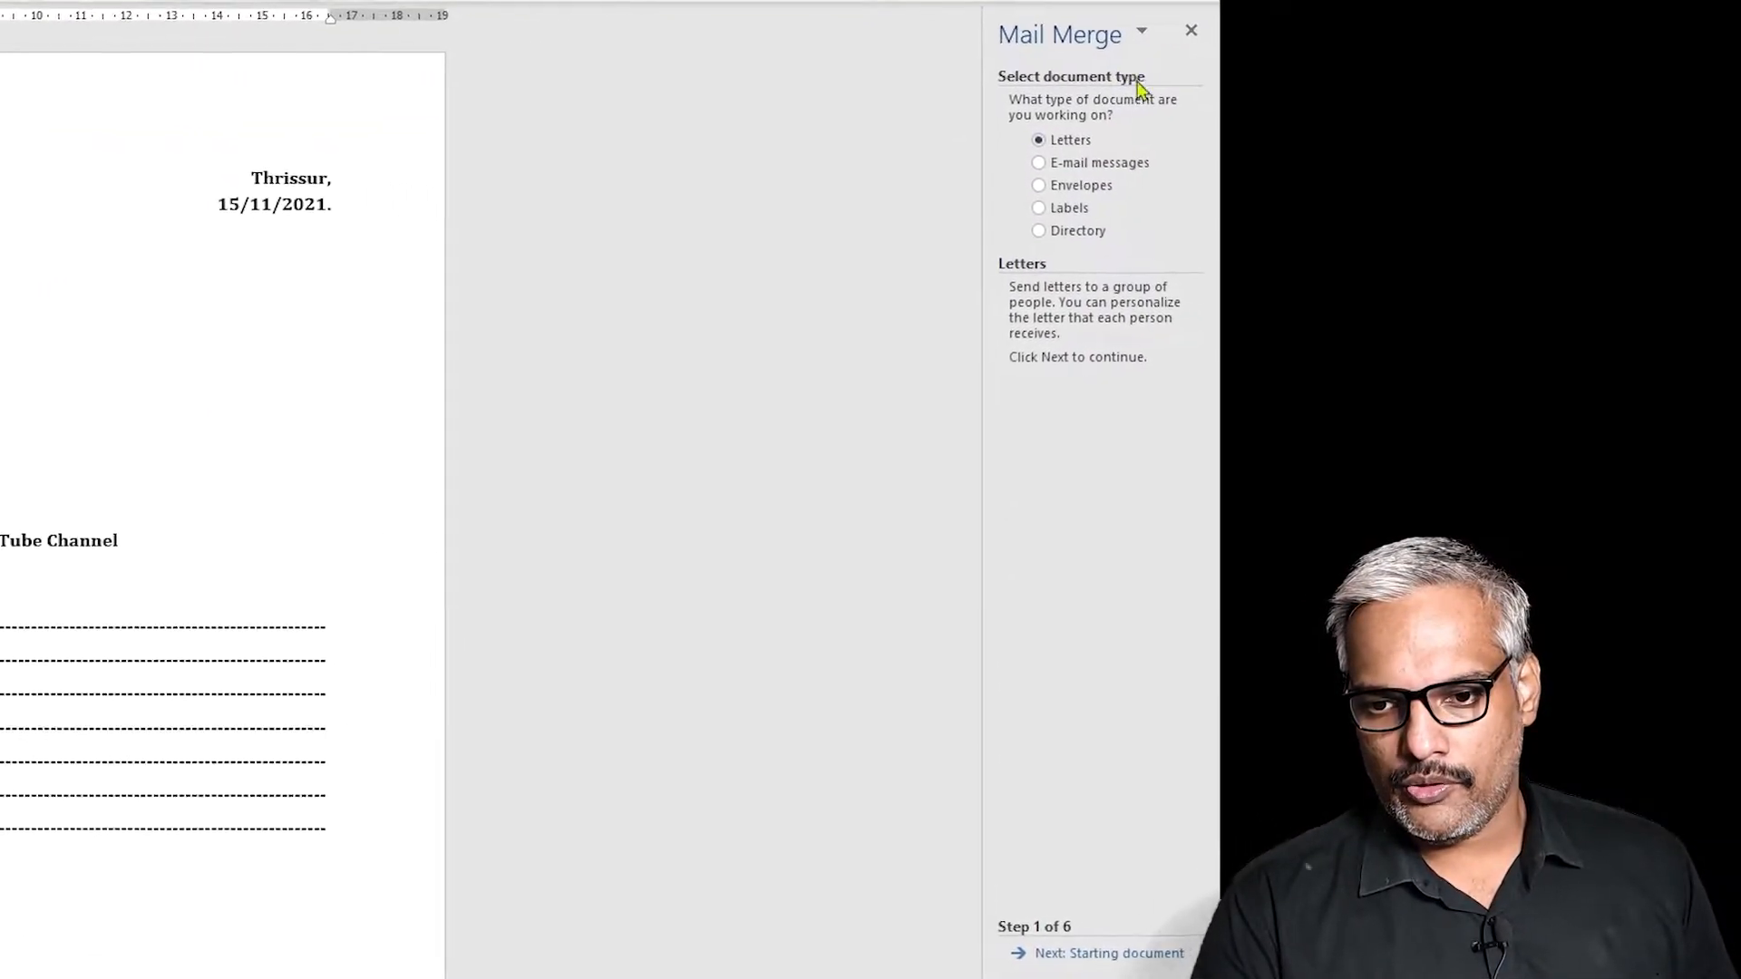
Review the descriptions of the E-mail messages, Envelopes, Labels and Directory document types in the mail merge wizard.
{"action": "left_click", "coordinate": [1072, 167]}
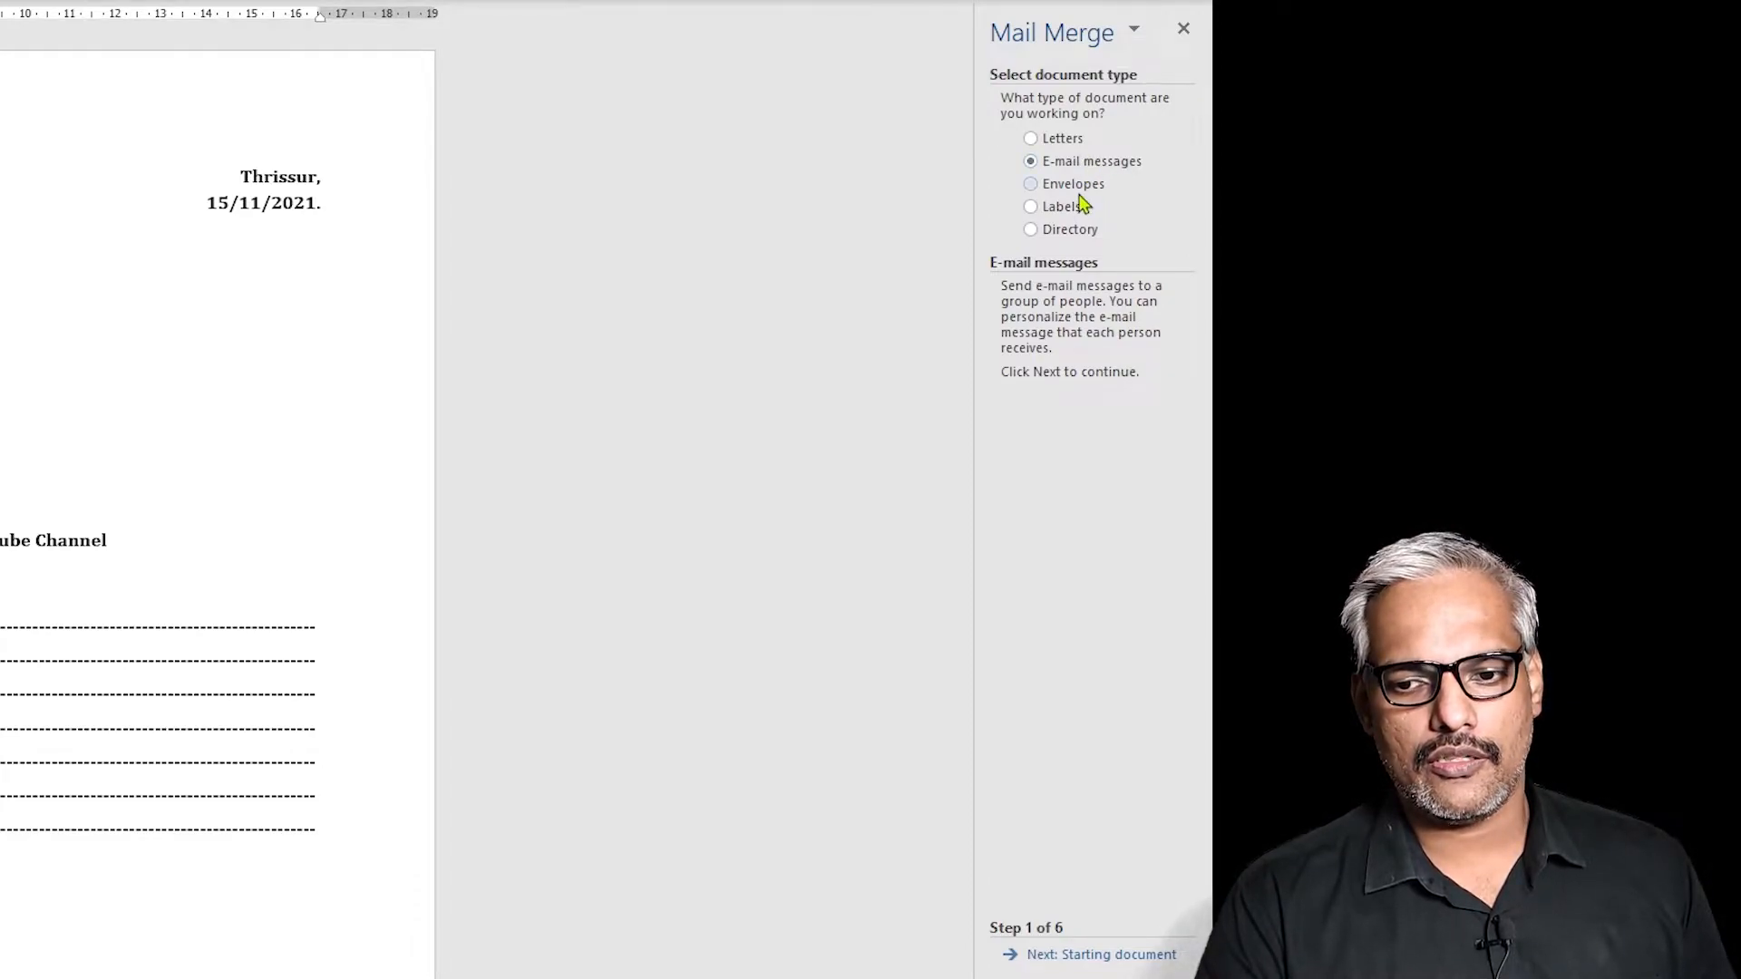
{"action": "left_click", "coordinate": [1080, 188]}
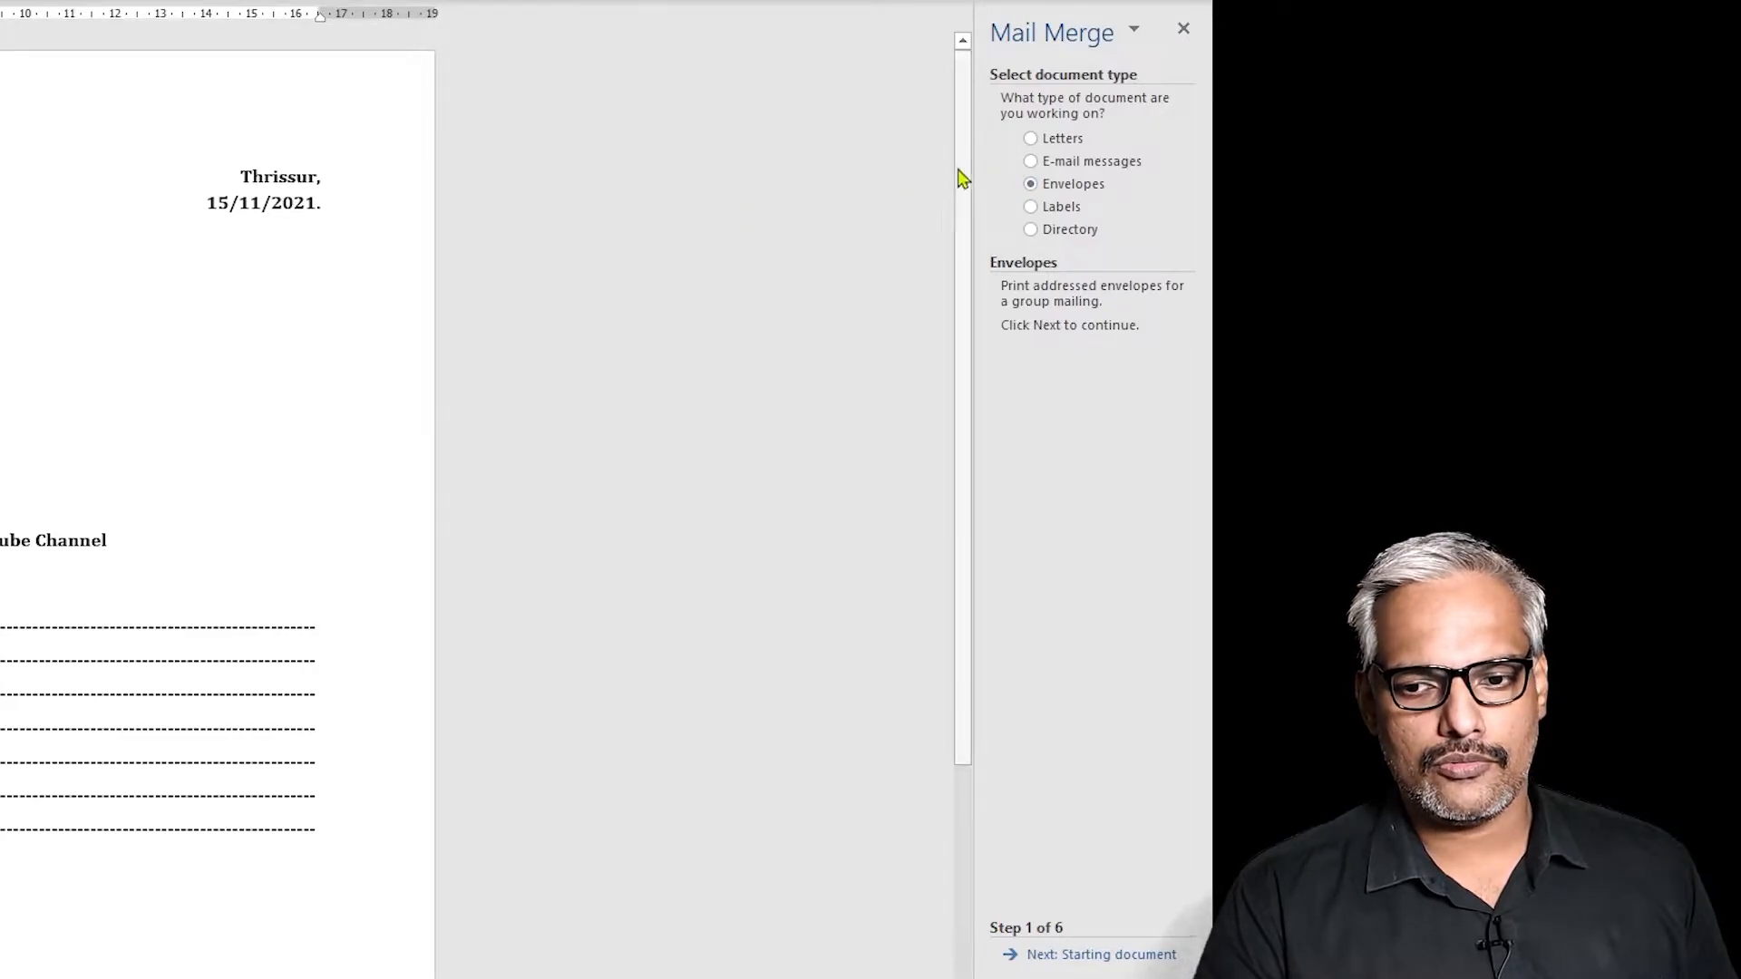
{"action": "left_click", "coordinate": [1055, 210]}
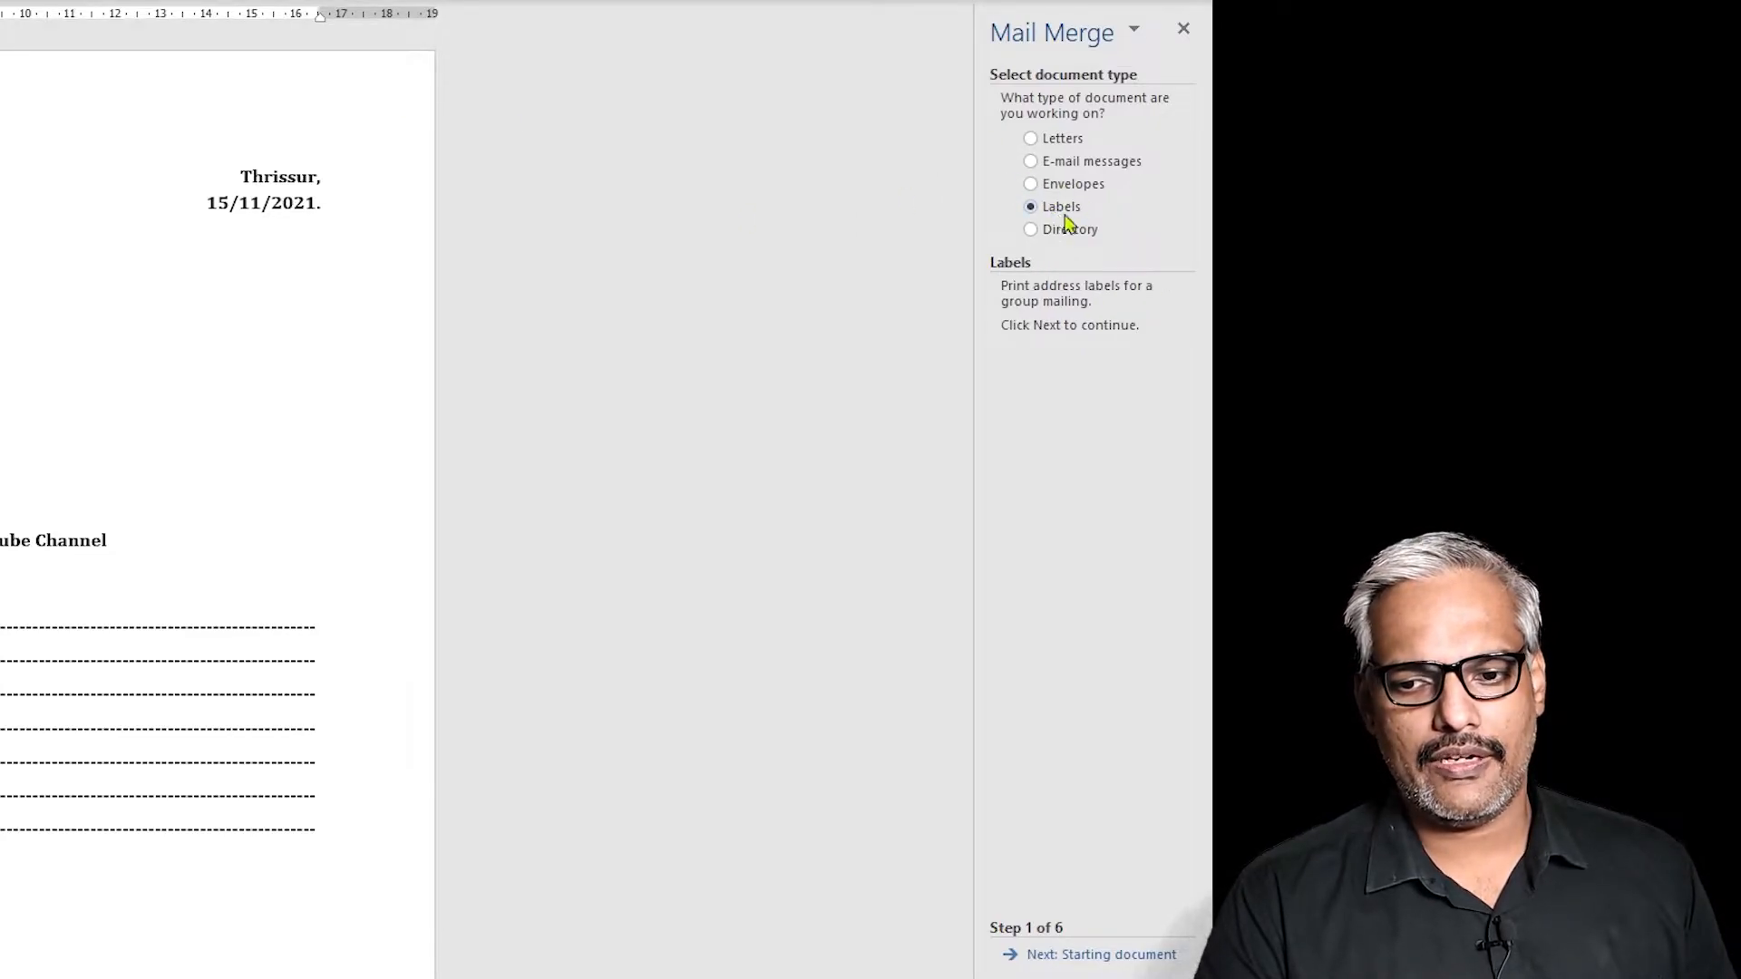
{"action": "left_click", "coordinate": [1067, 236]}
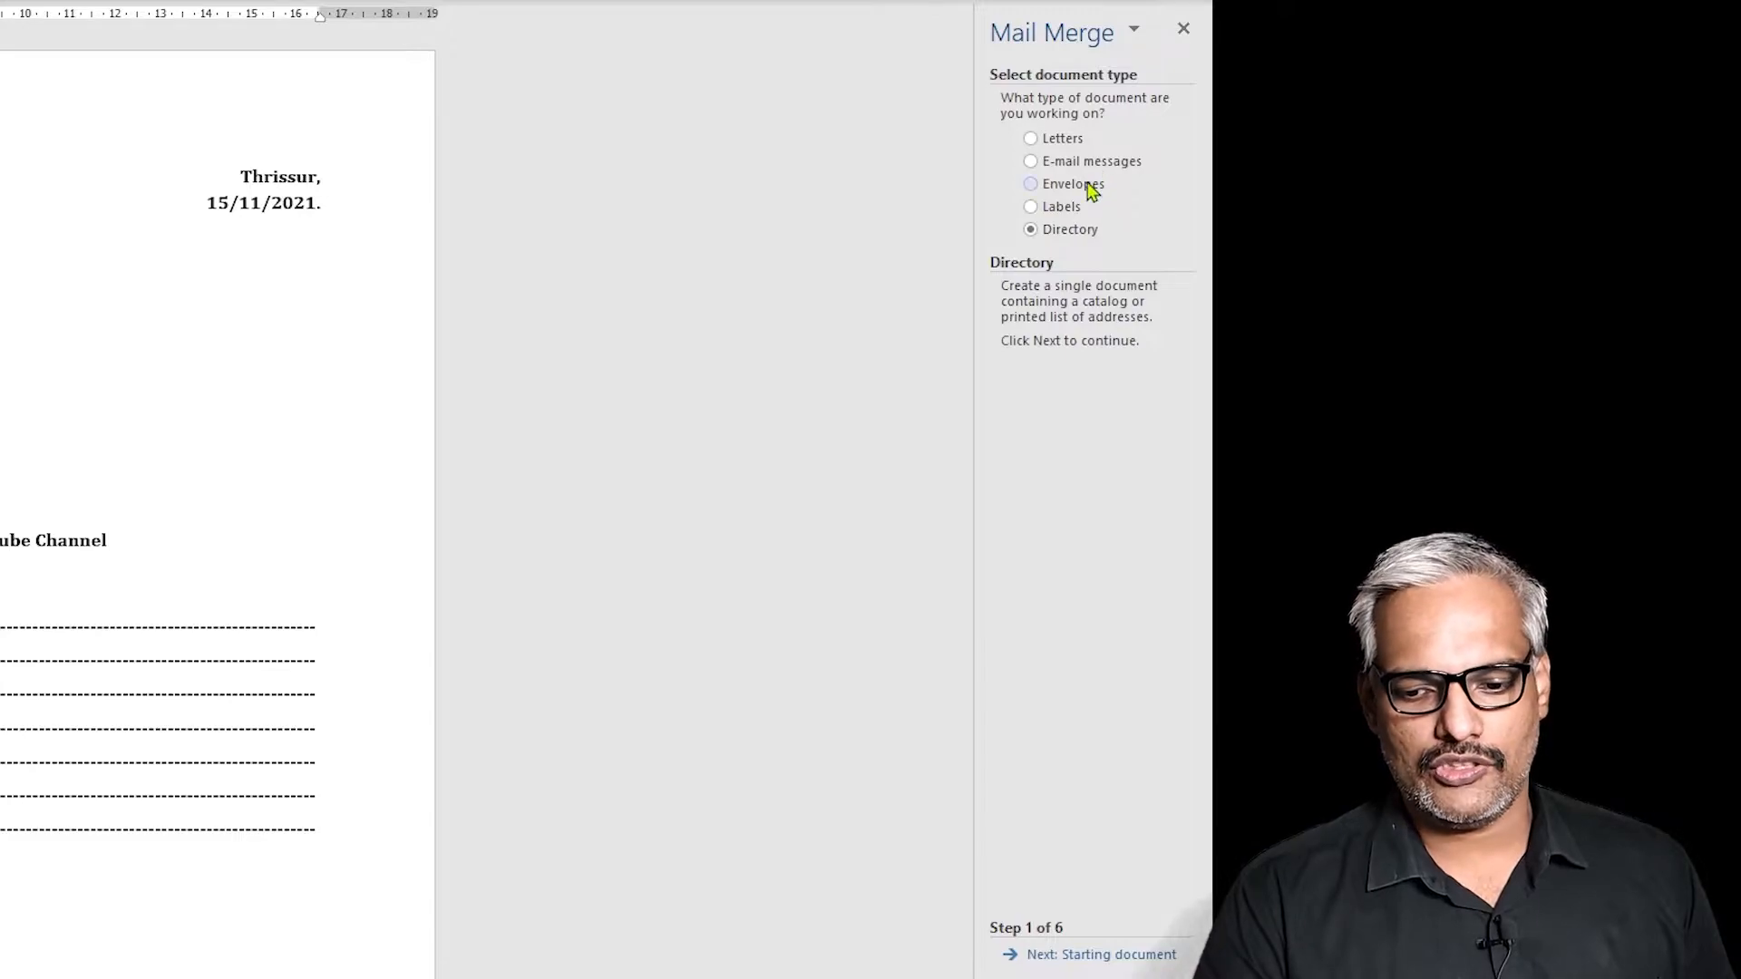
Set the merge document type to Letters, keep the current document as the starting document and advance to recipient selection.
{"action": "left_click", "coordinate": [1062, 139]}
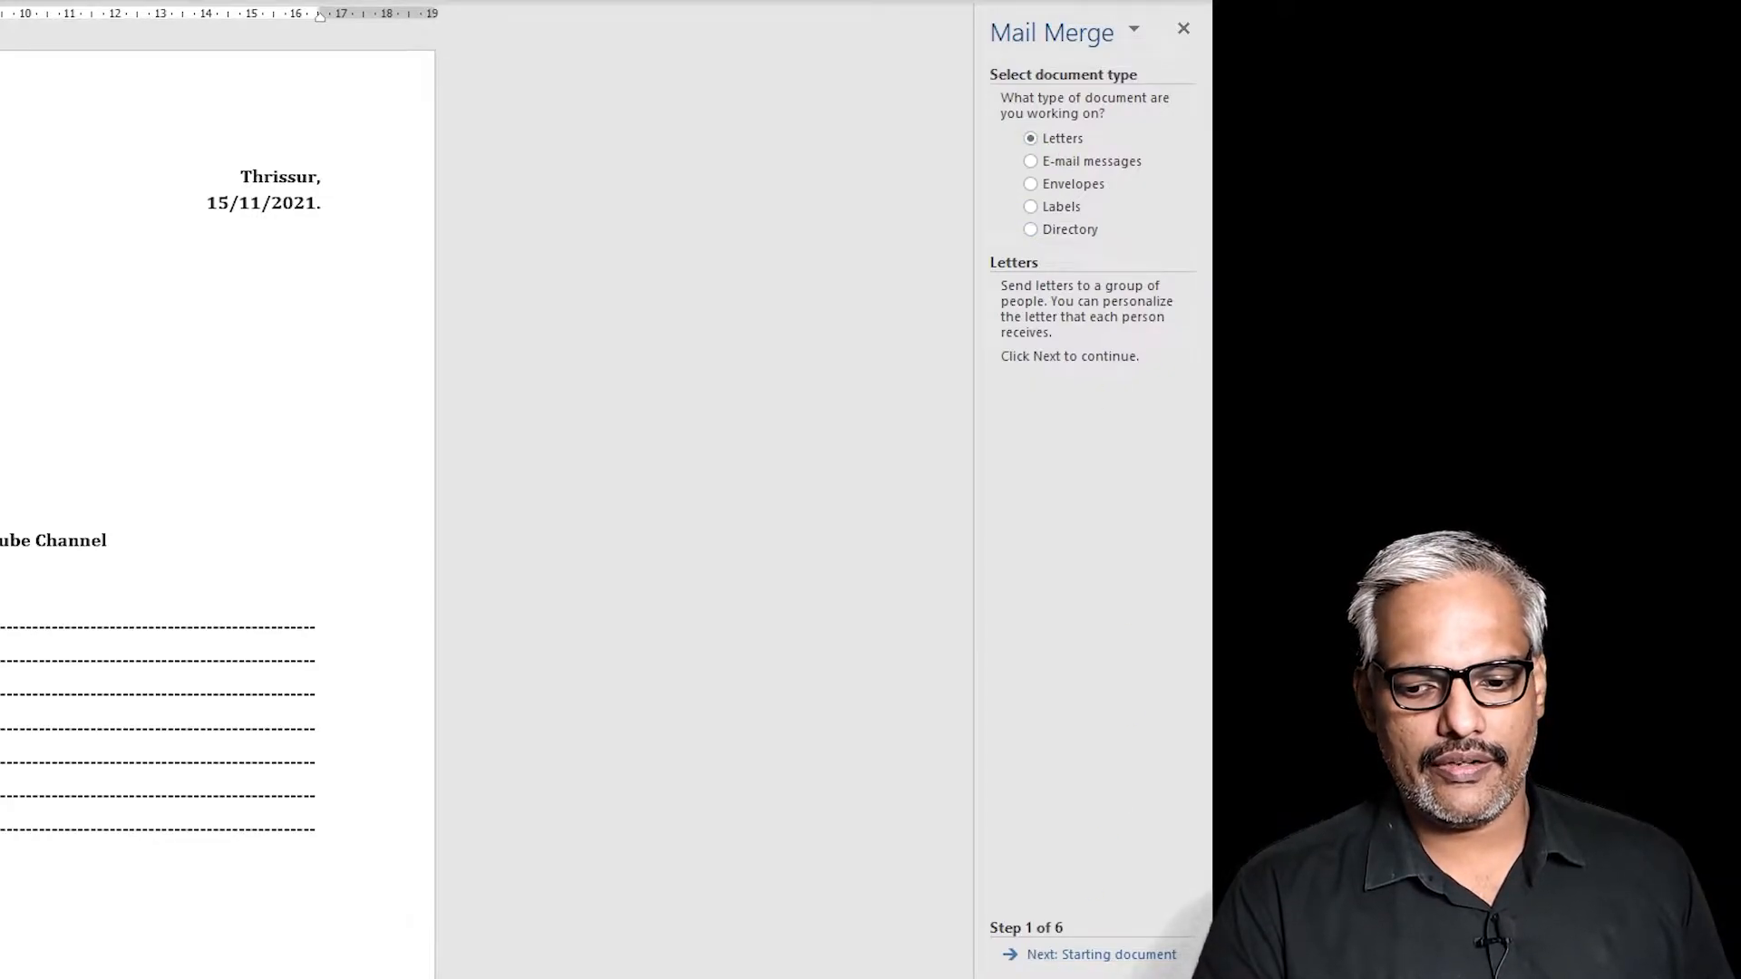
{"action": "left_click", "coordinate": [1077, 957]}
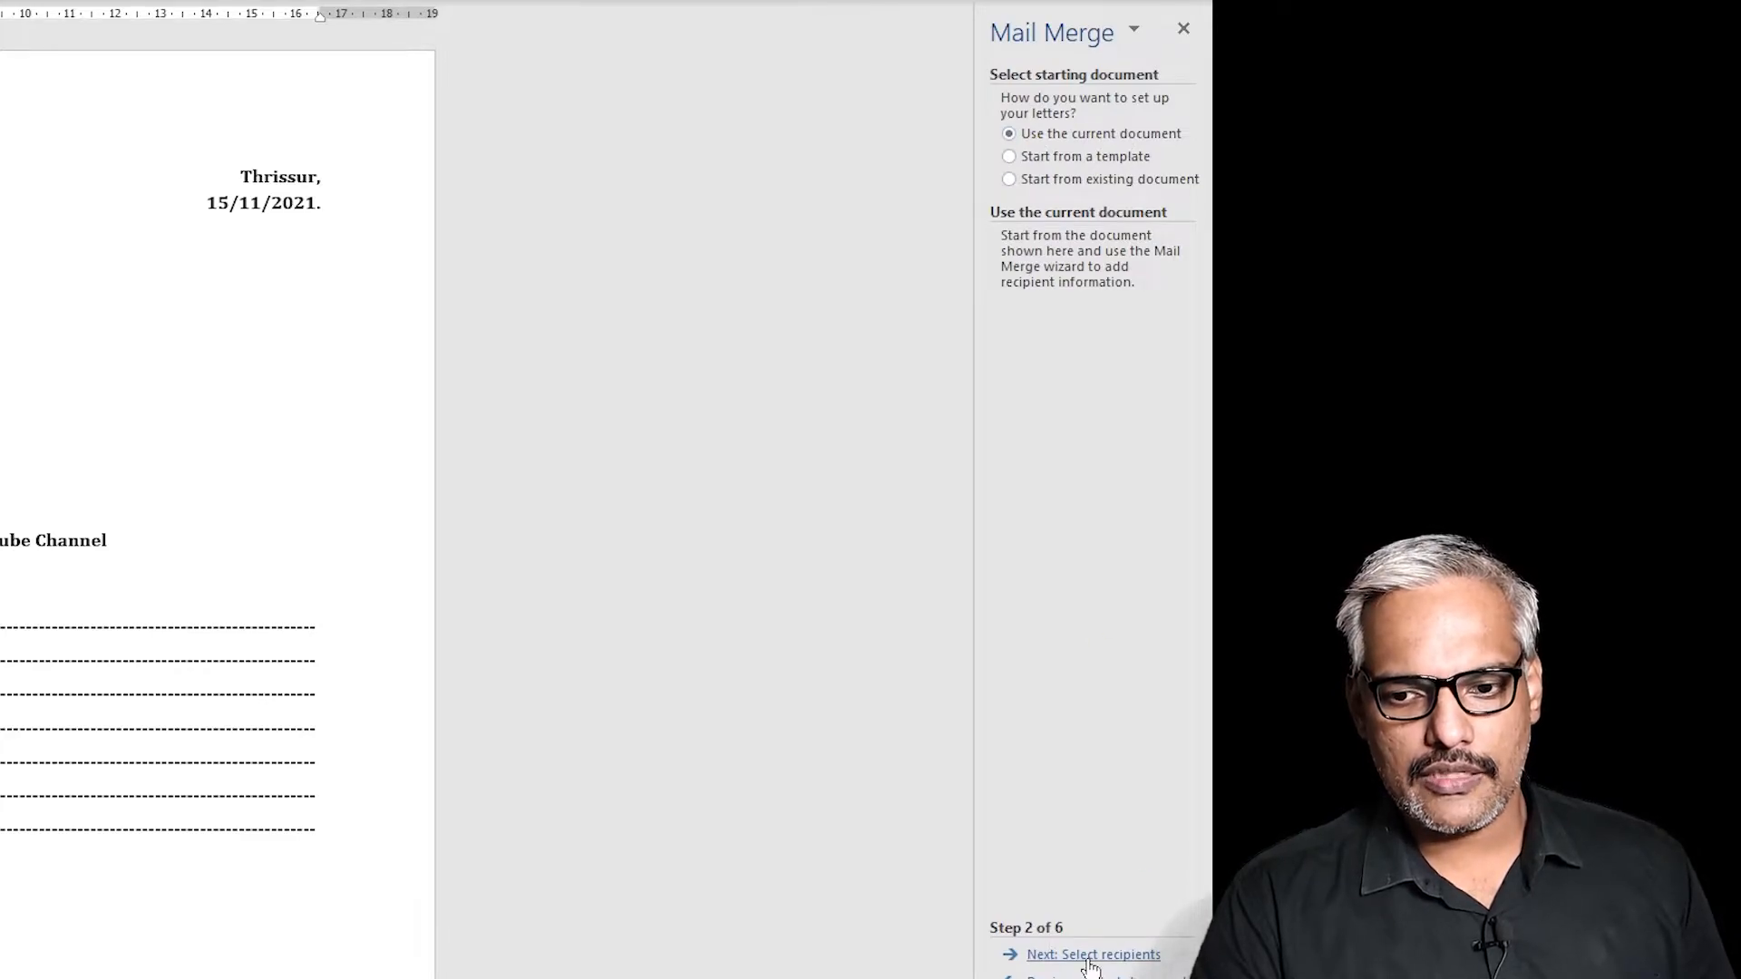
{"action": "left_click", "coordinate": [1094, 956]}
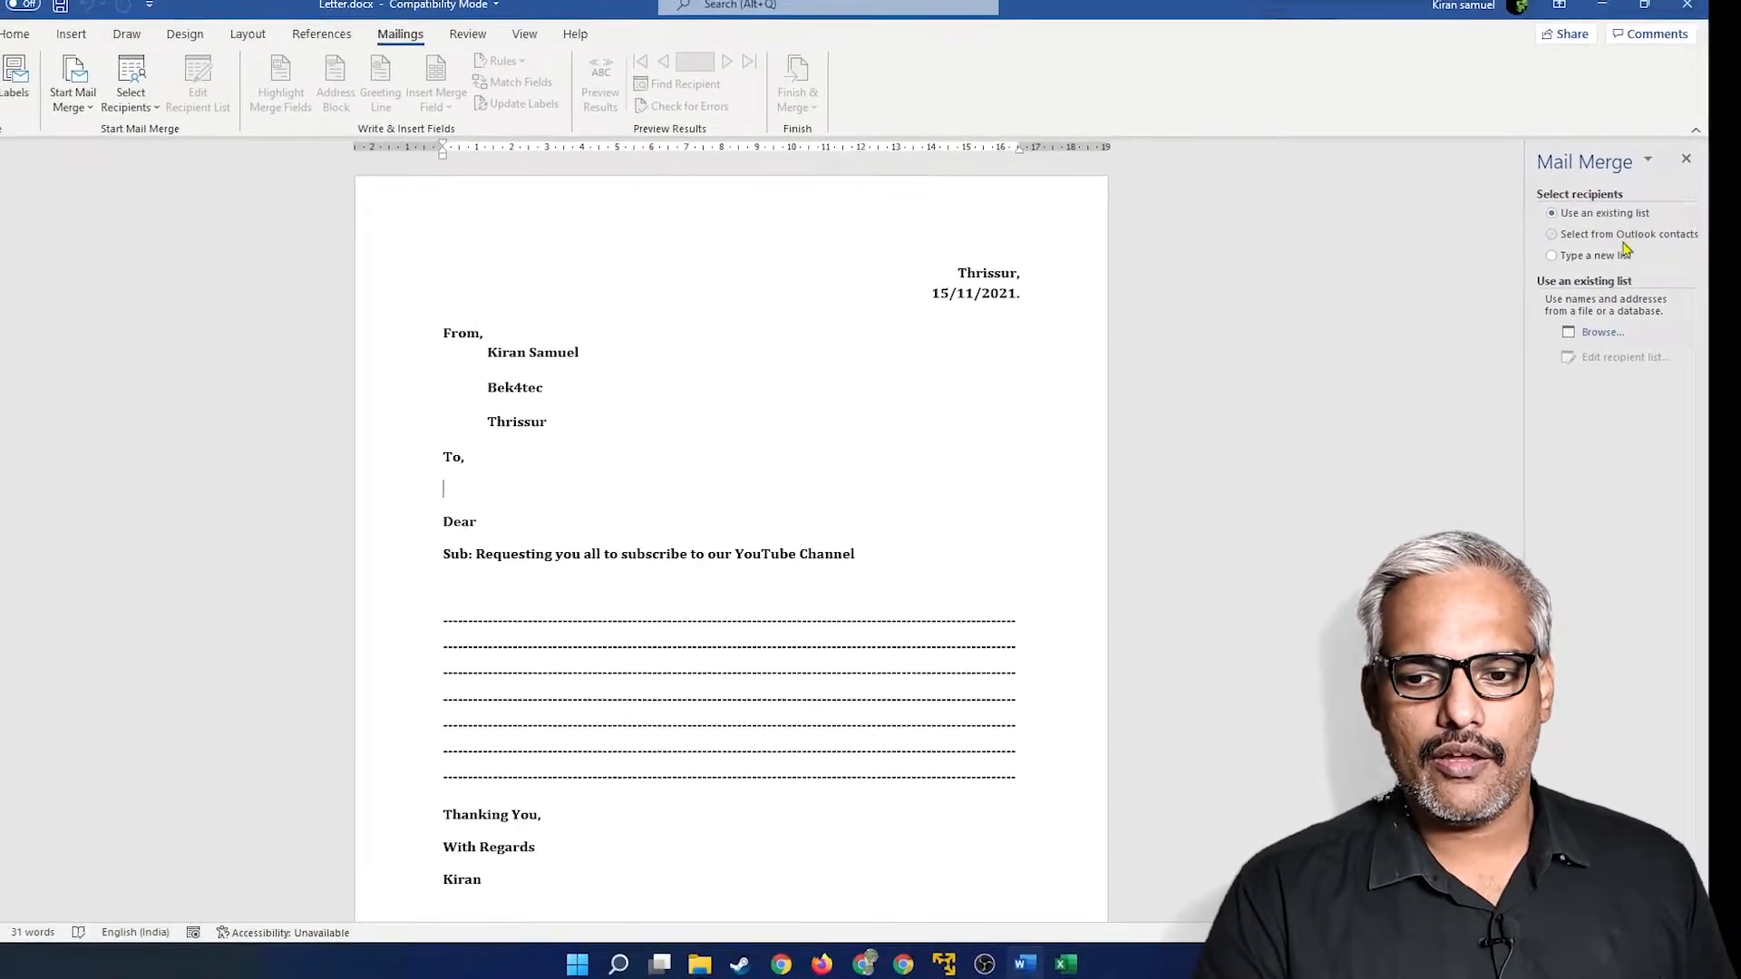
Load Sheet1$ of Address.xlsx from the Mail Merge folder as the recipient list, with first-row column headers and all recipients included.
{"action": "left_click", "coordinate": [1583, 329]}
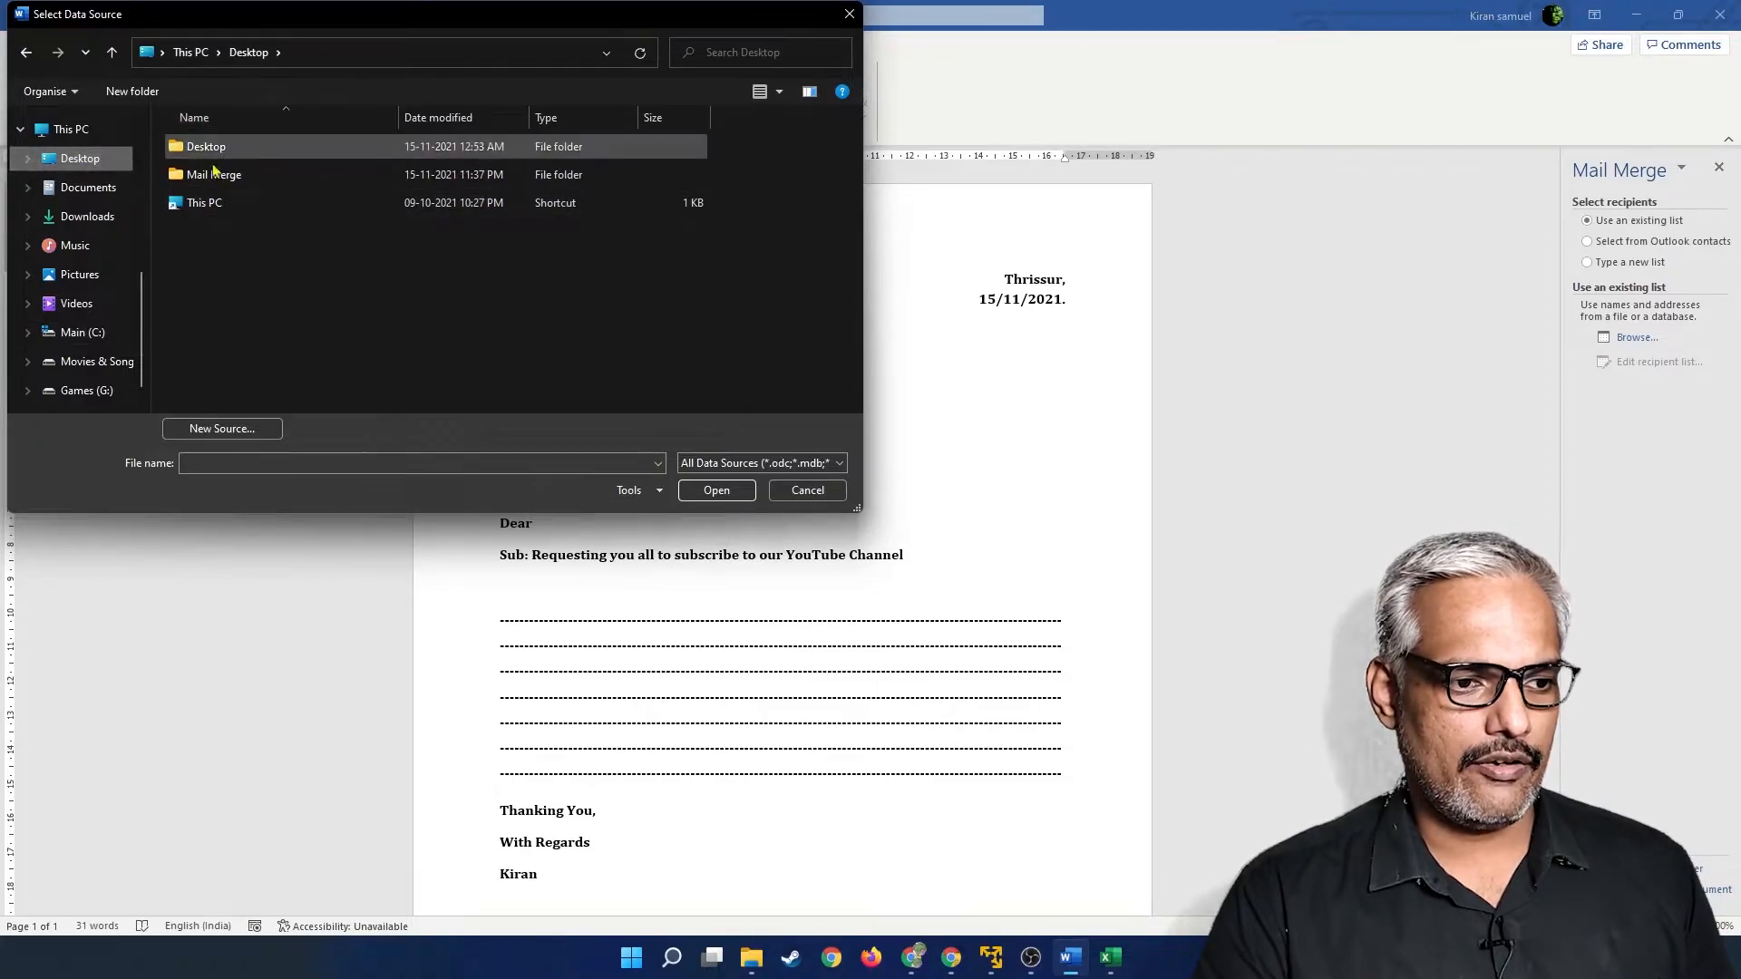
{"action": "double_click", "coordinate": [215, 175]}
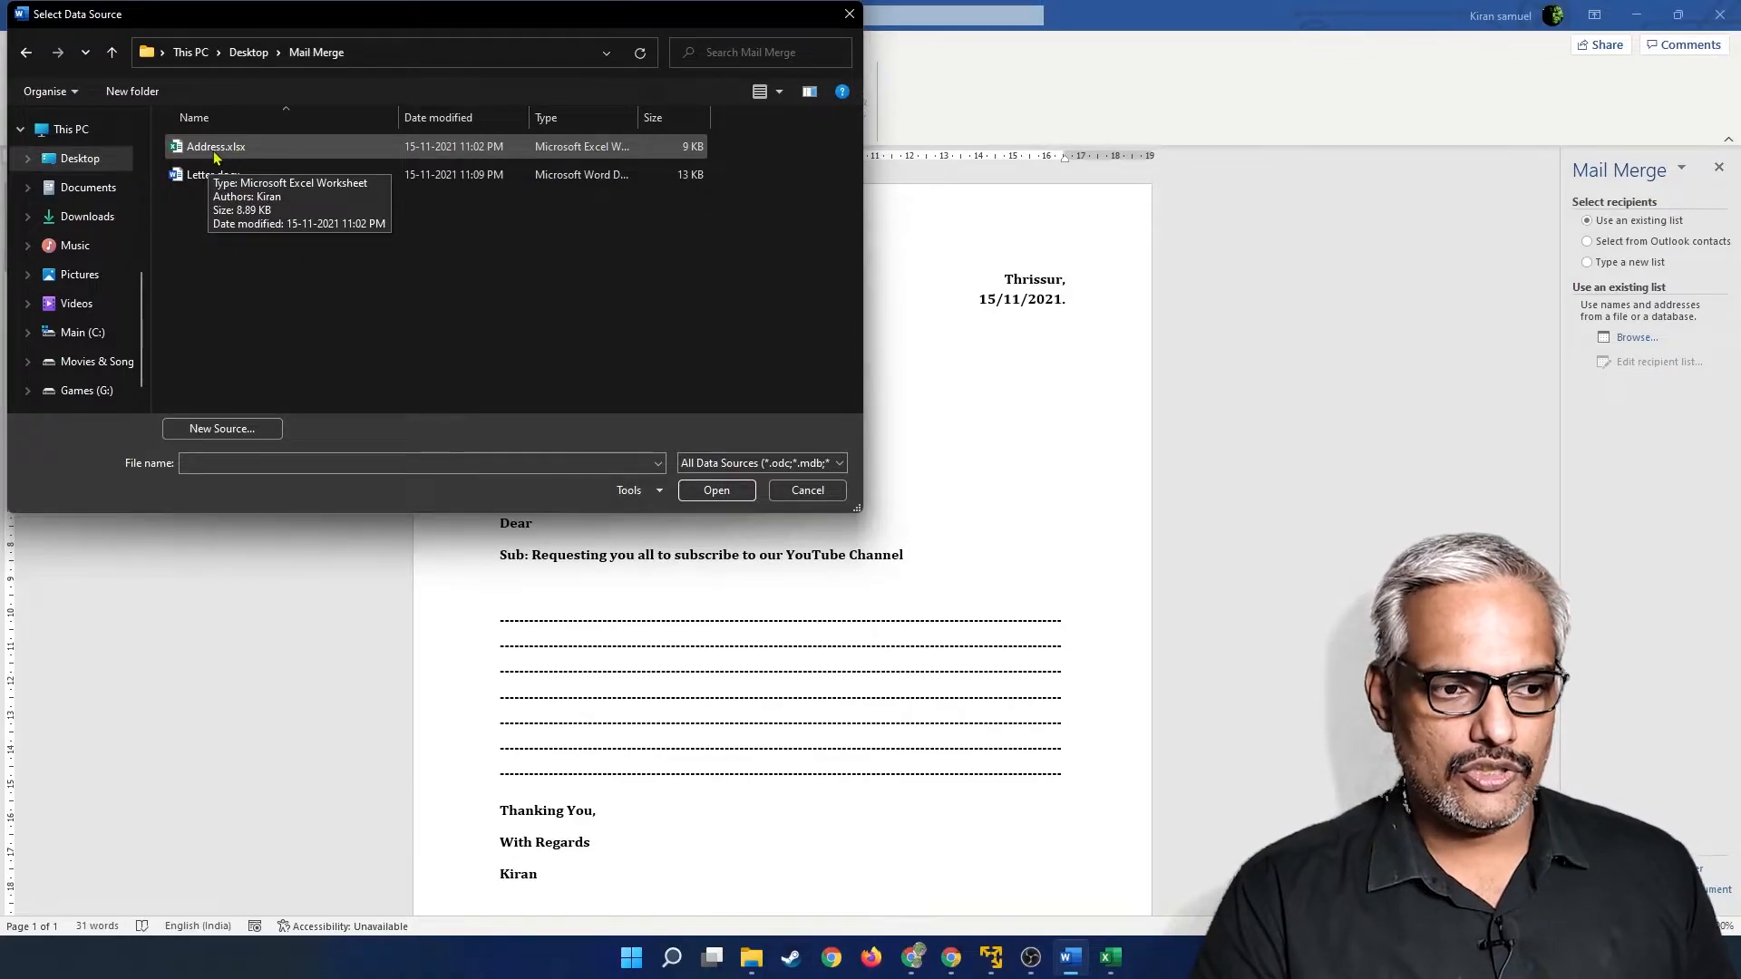
{"action": "left_click", "coordinate": [211, 152]}
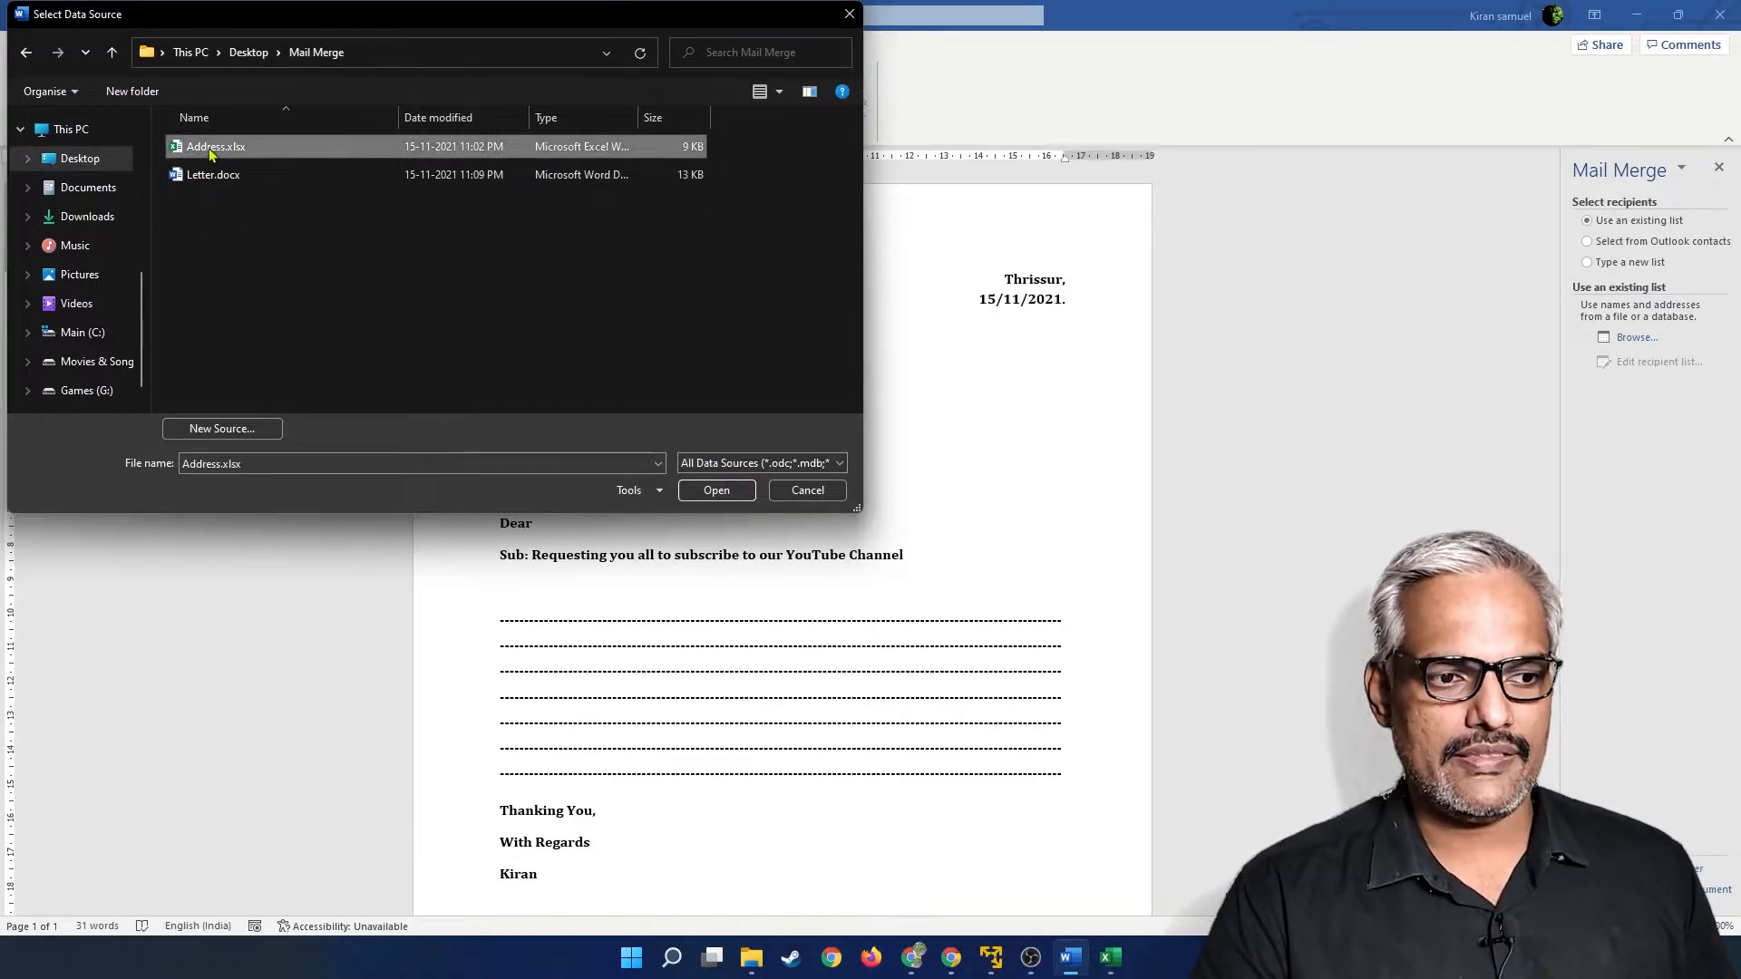
{"action": "left_click", "coordinate": [686, 499]}
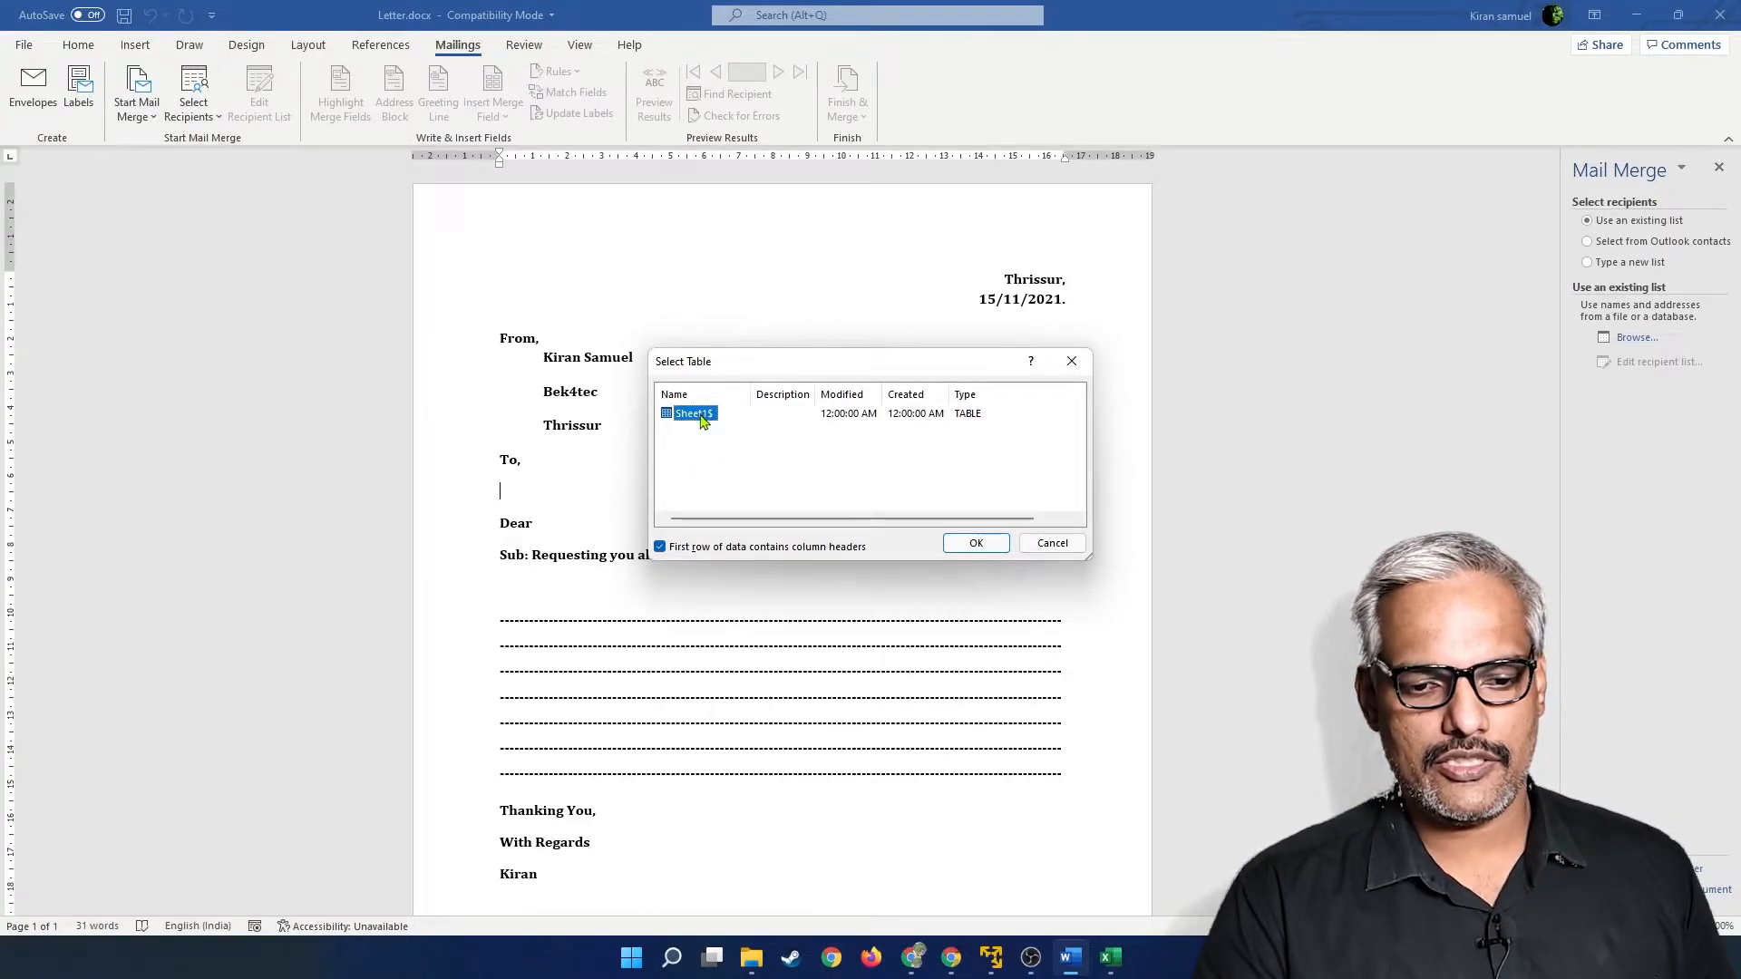
{"action": "left_click", "coordinate": [976, 544]}
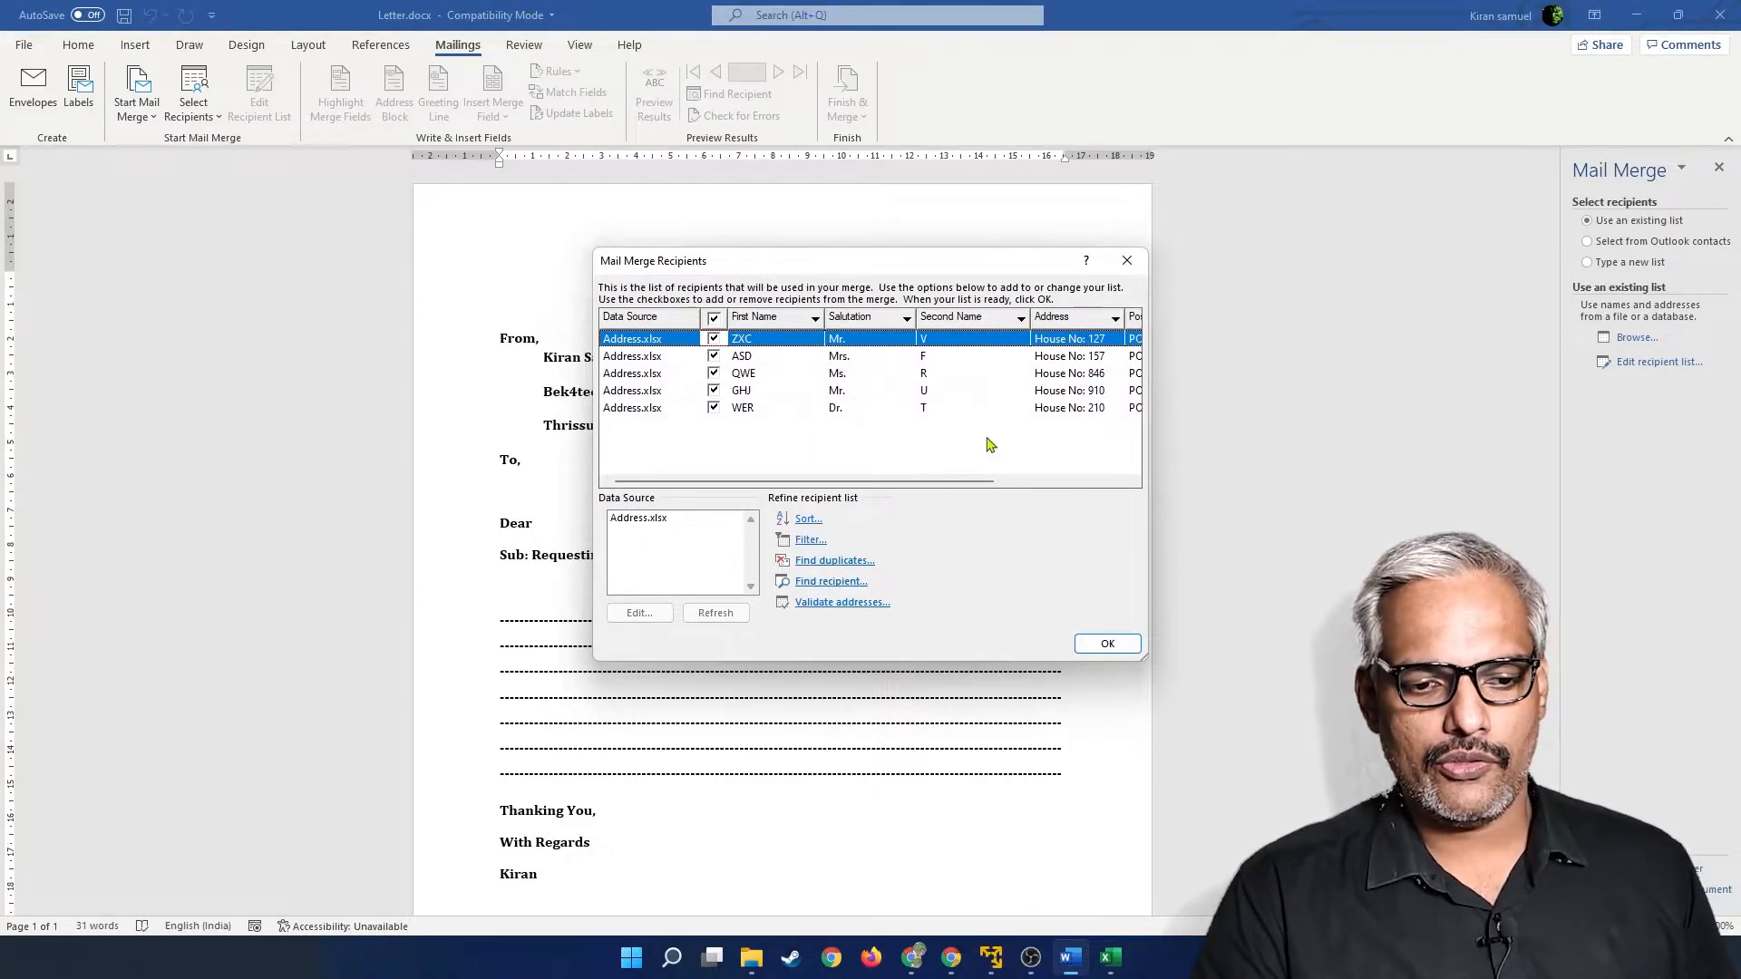
{"action": "left_click", "coordinate": [1107, 643]}
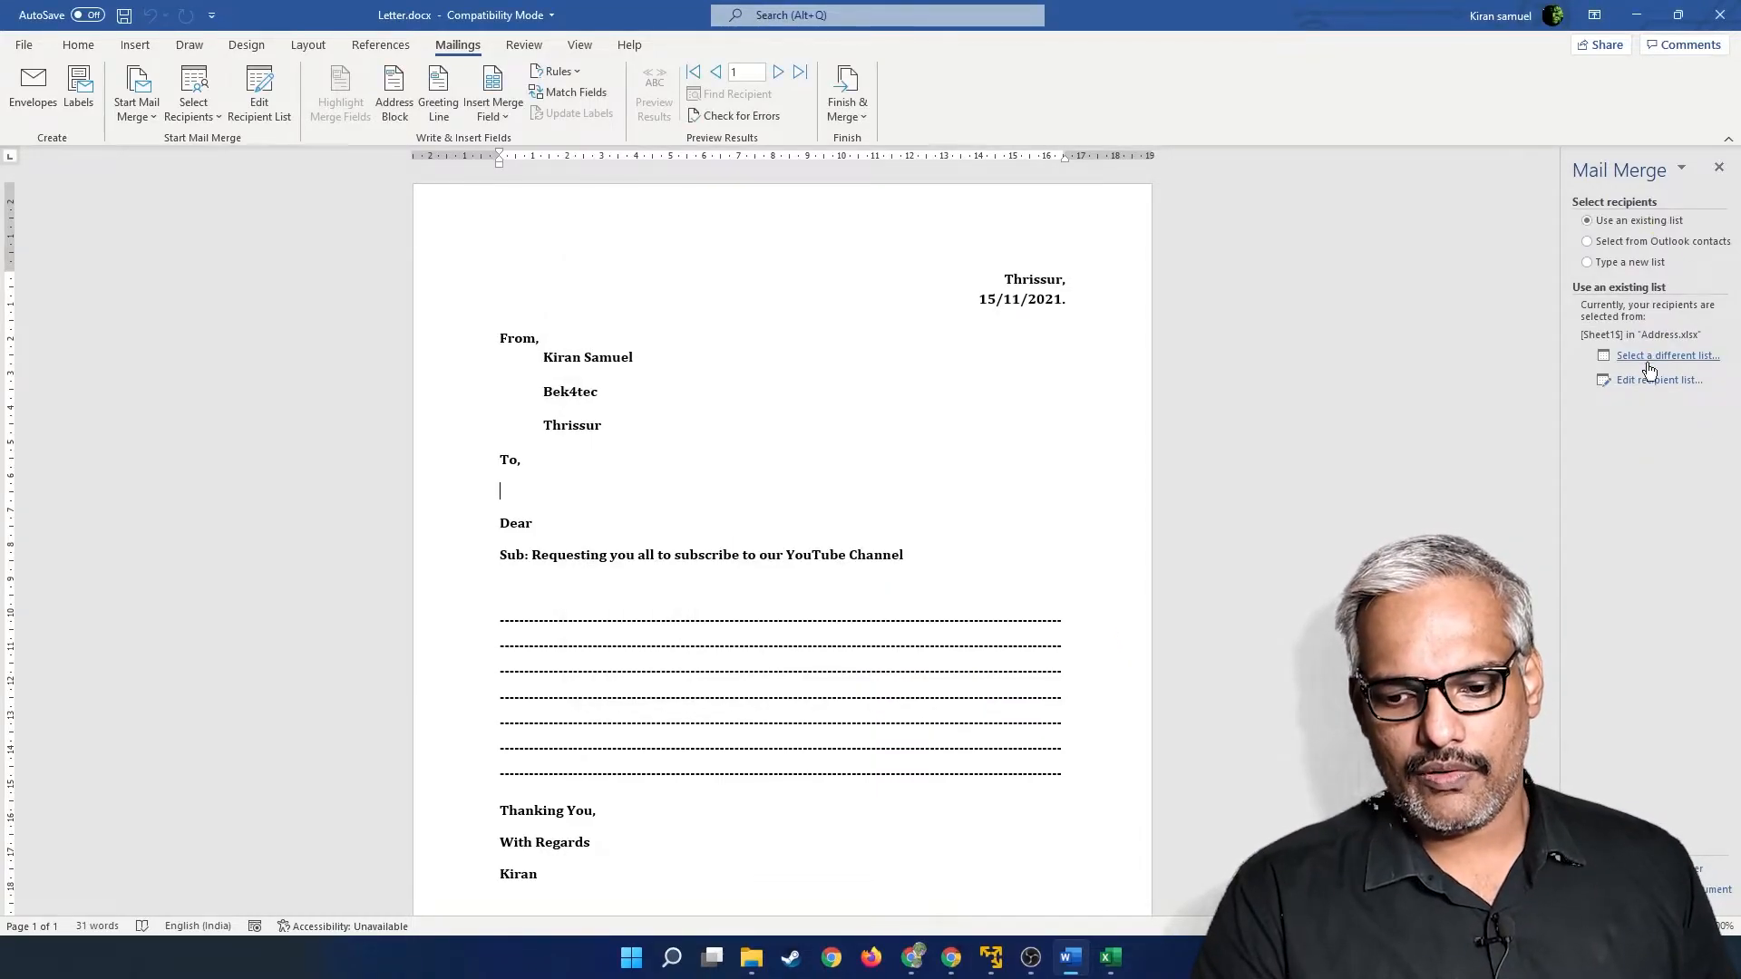
Advance to writing the letter and begin an address block using the name format with title, short first name, middle initial, last name and suffix.
{"action": "left_click", "coordinate": [1668, 869]}
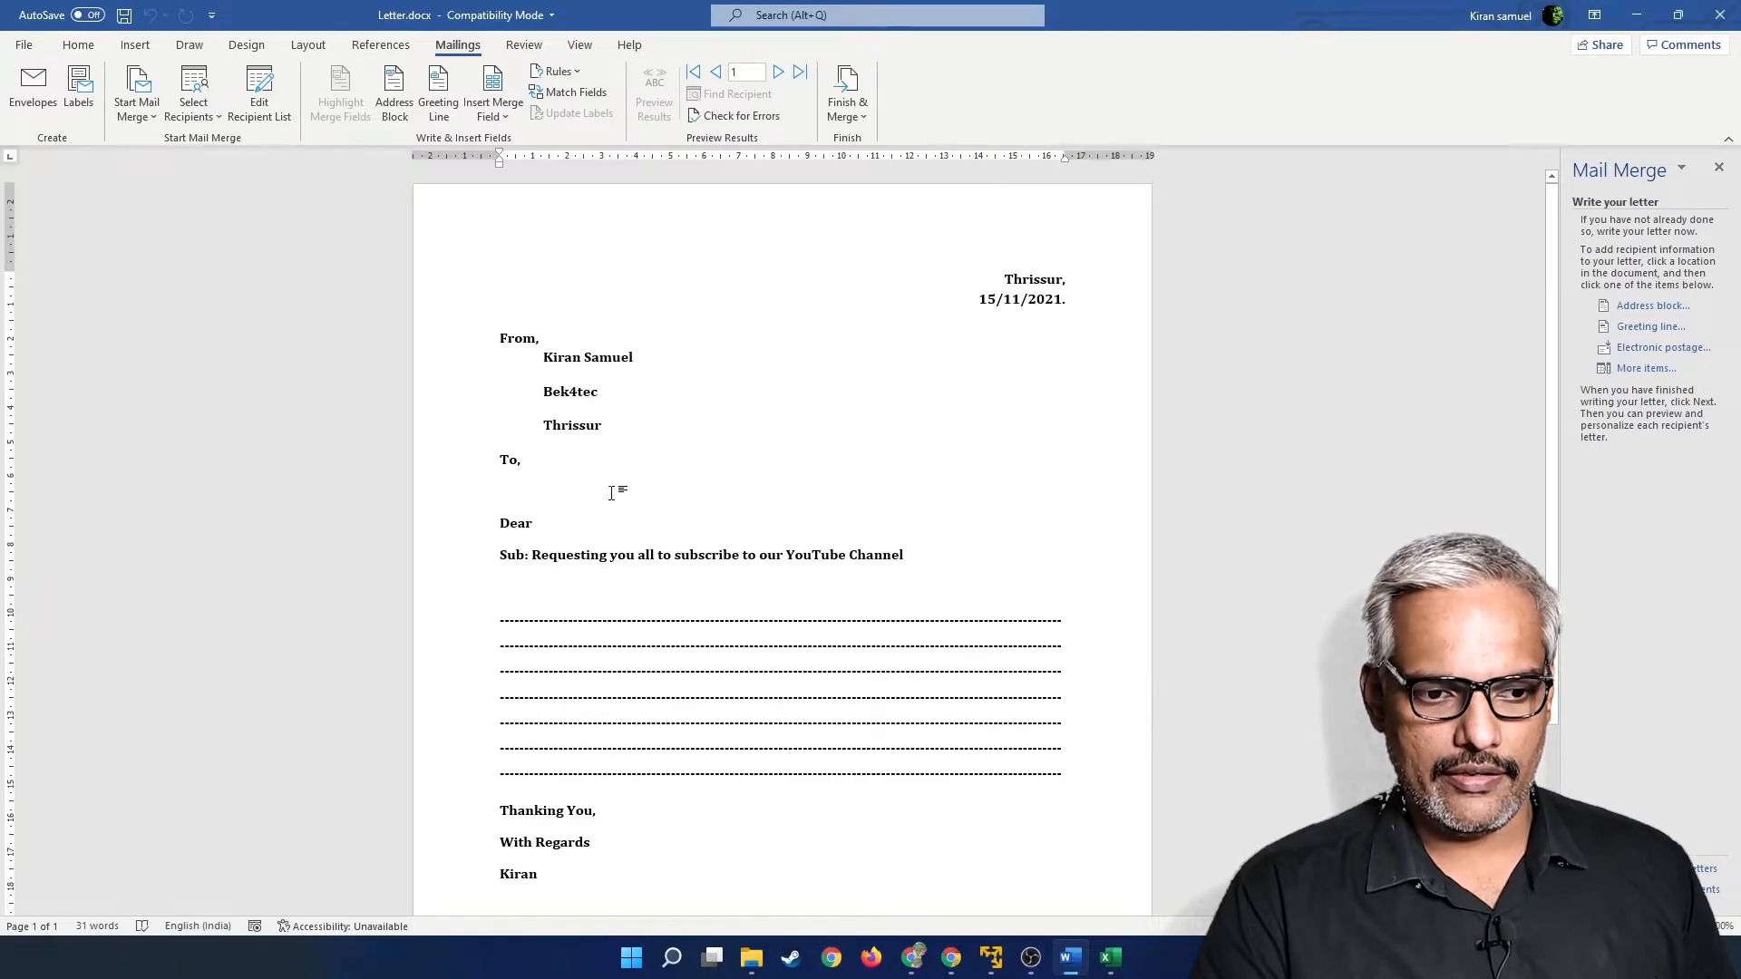
{"action": "left_click", "coordinate": [1651, 306]}
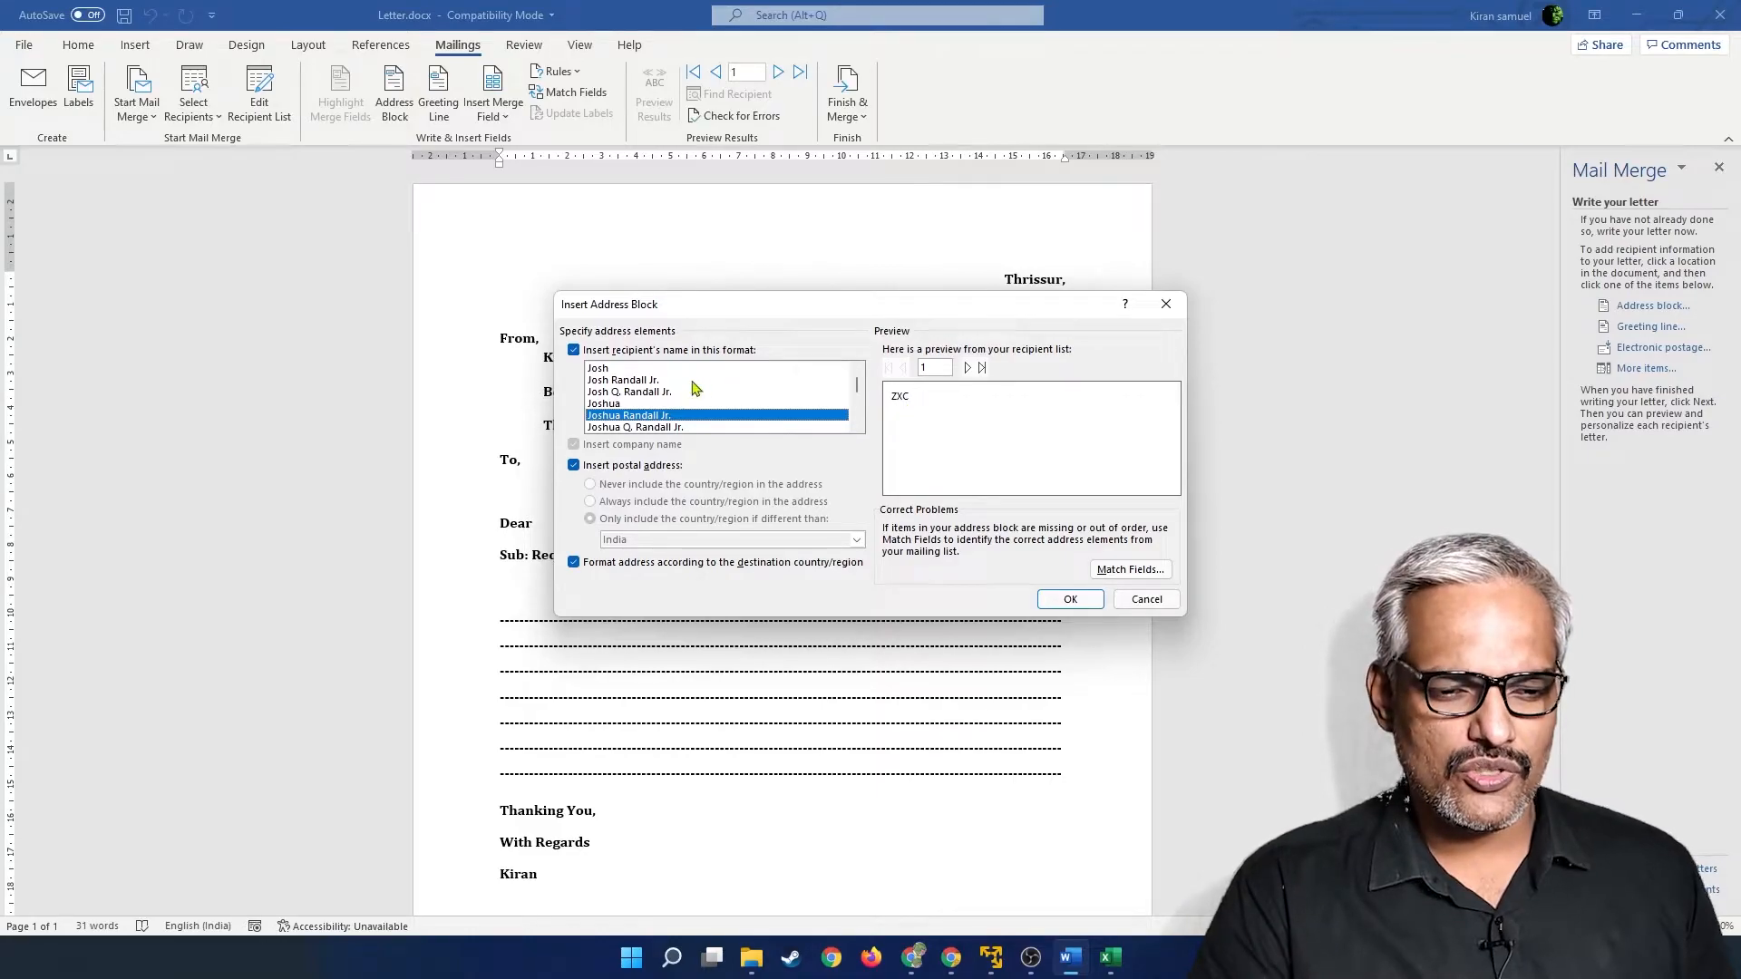
{"action": "scroll", "coordinate": [700, 388], "scroll_direction": "down", "scroll_amount": 2}
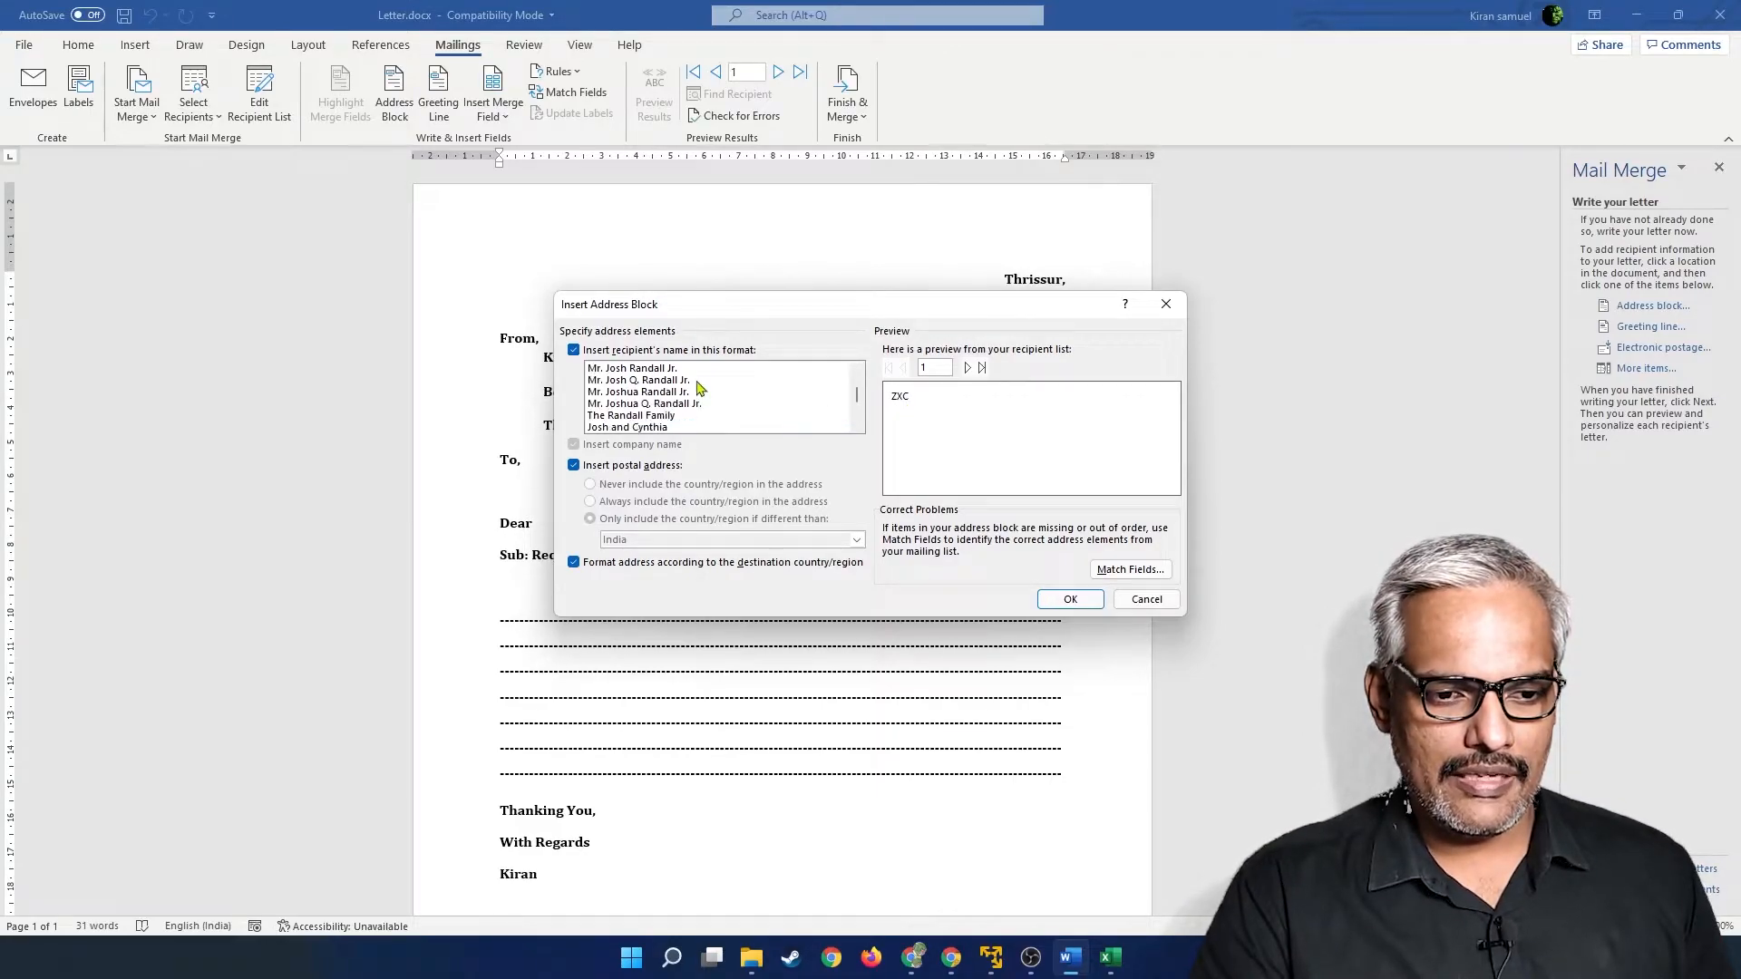
{"action": "left_click", "coordinate": [633, 381]}
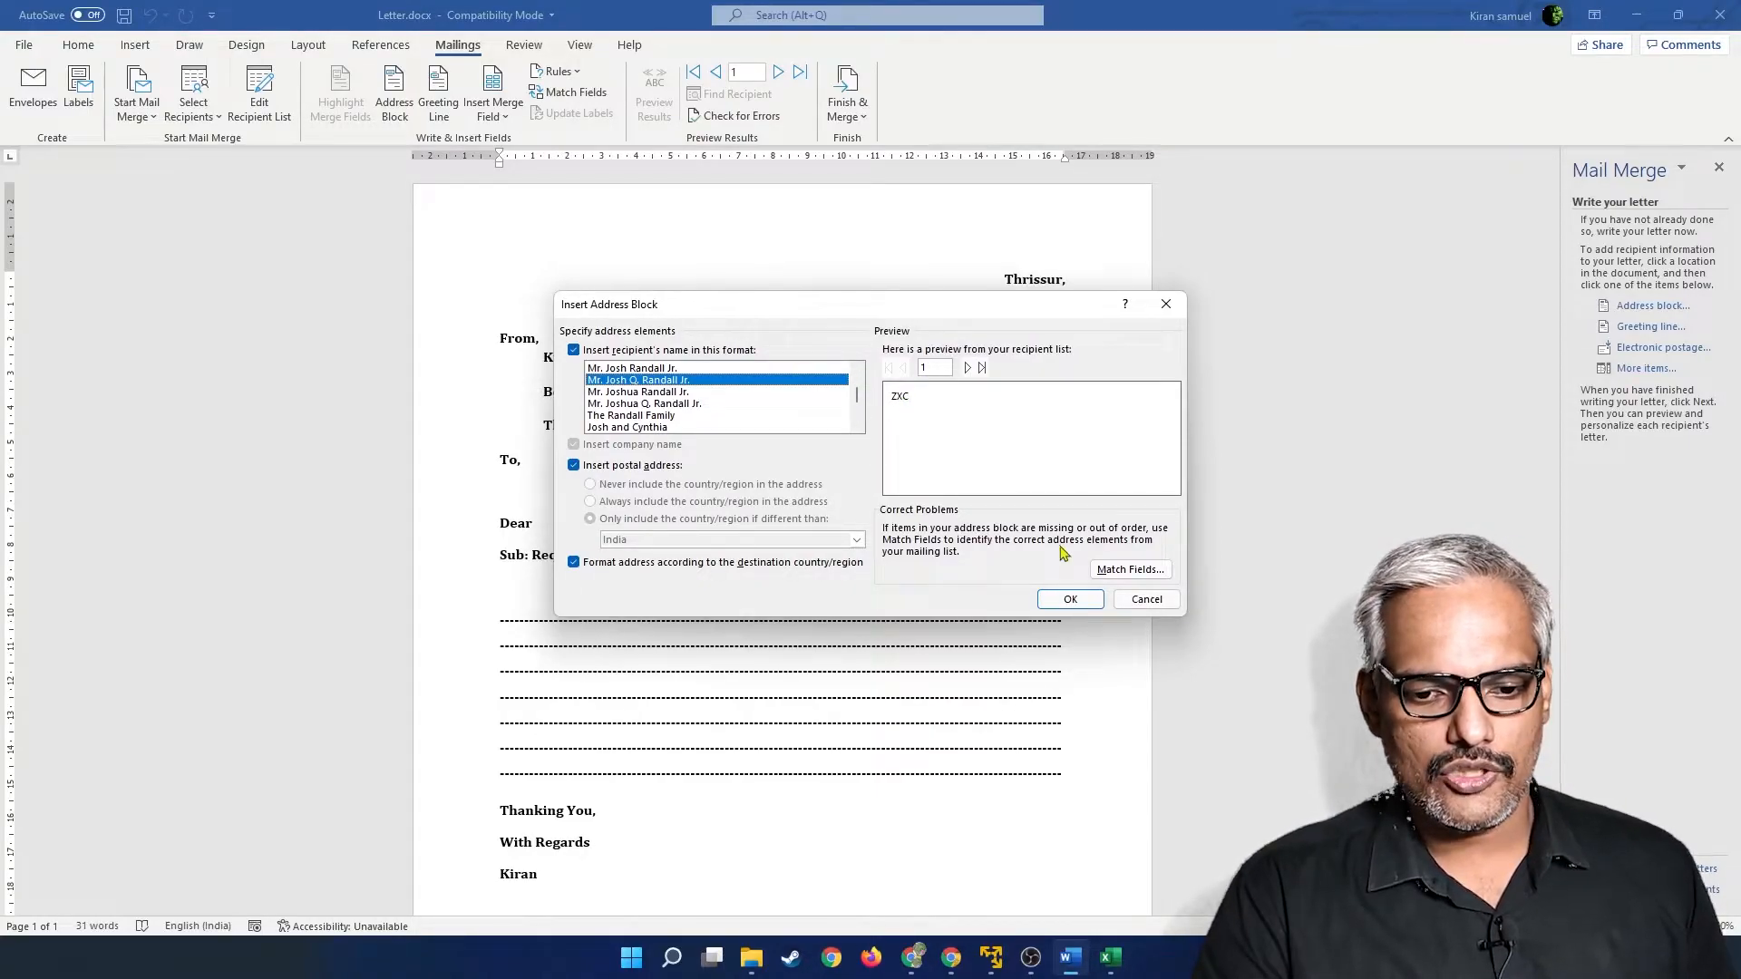
Match the address block's Courtesy Title to Salutation, Last Name to Second Name and Middle Name to First Name.
{"action": "left_click", "coordinate": [1130, 568]}
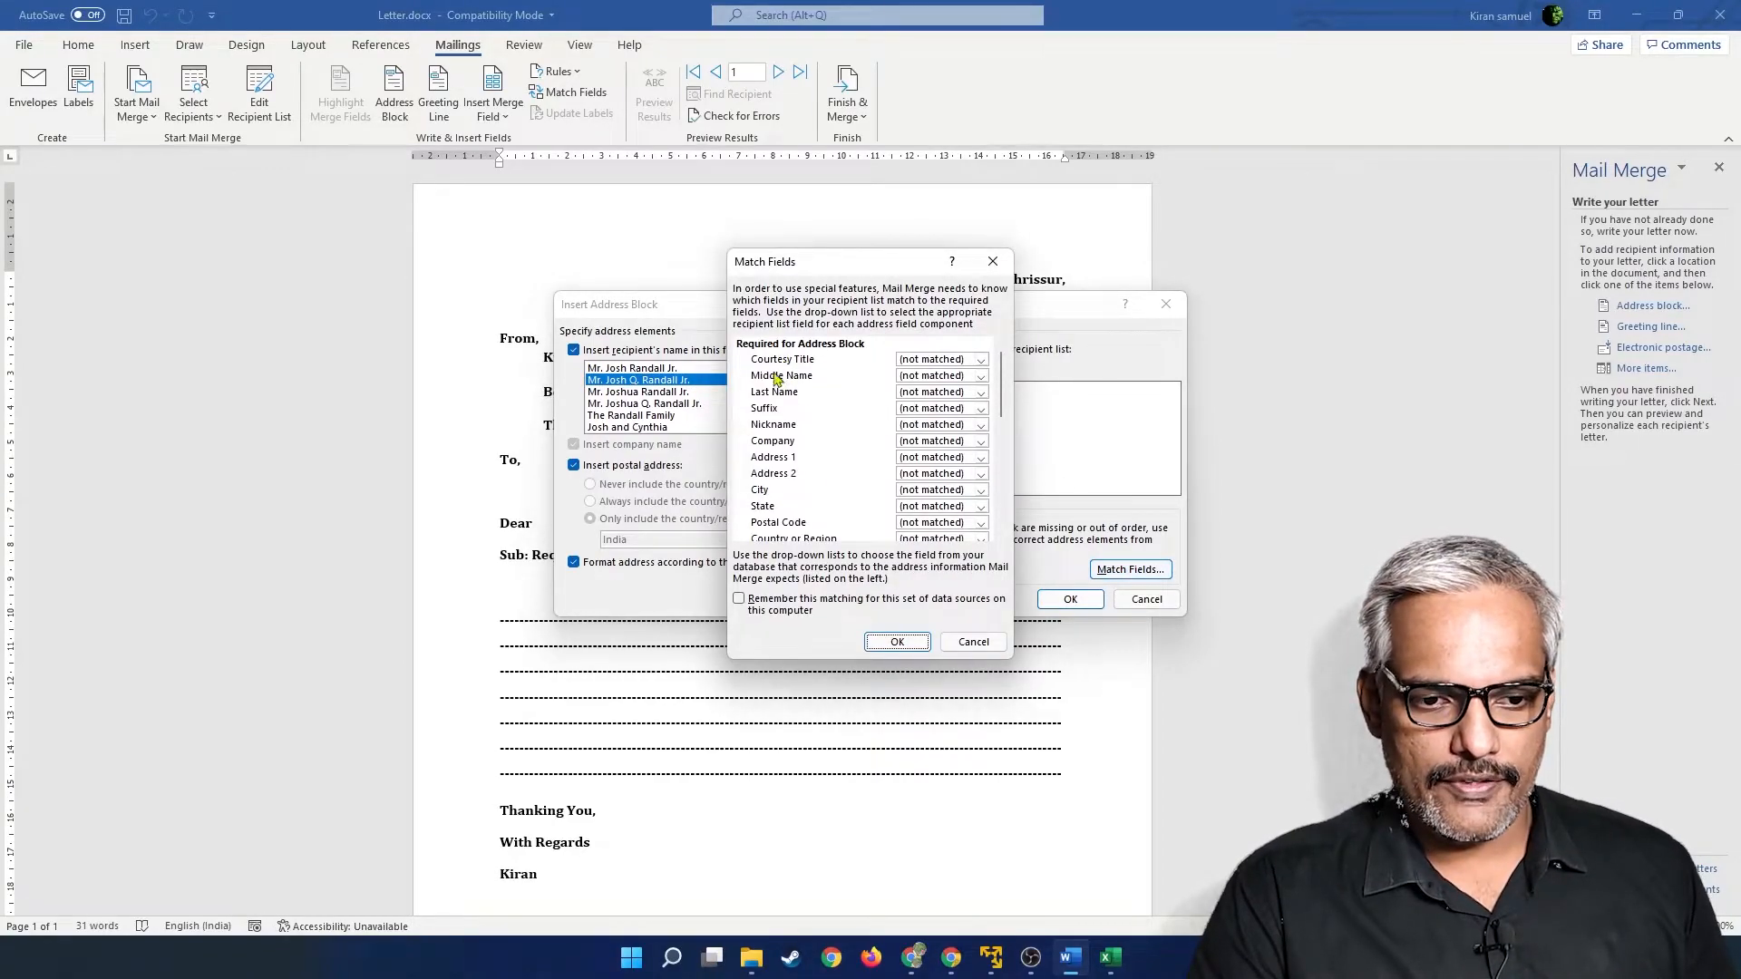
{"action": "left_click", "coordinate": [902, 363]}
{"action": "left_click", "coordinate": [896, 381]}
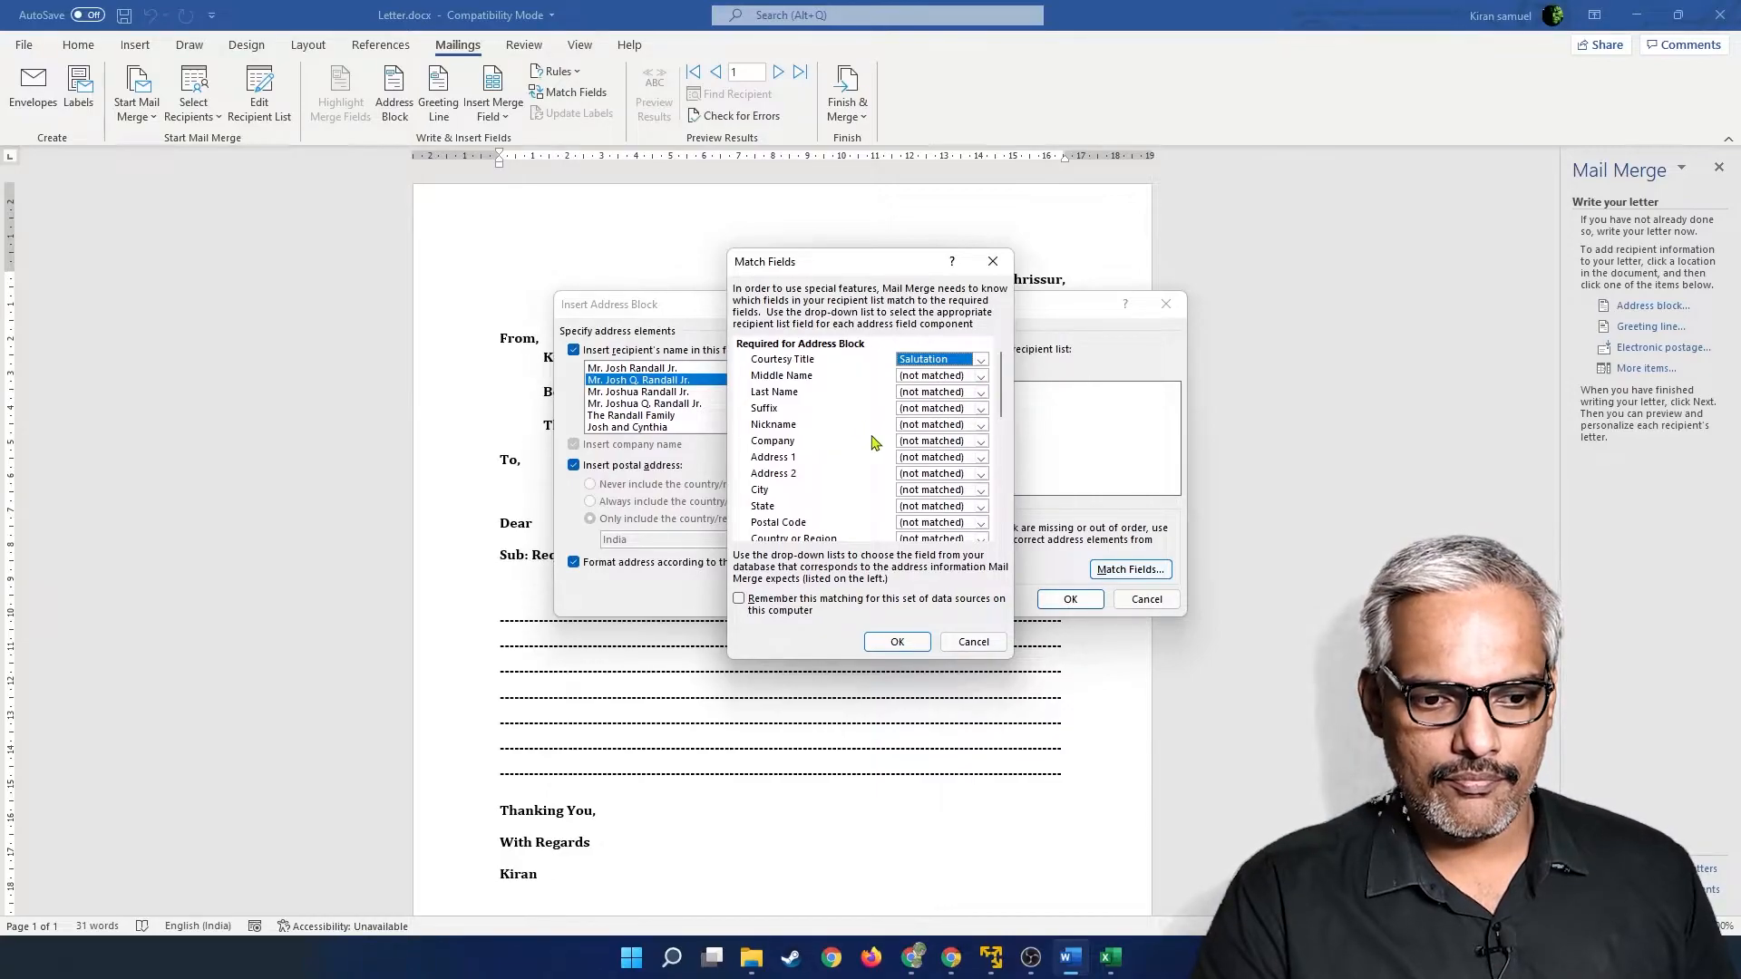
{"action": "left_click", "coordinate": [920, 395]}
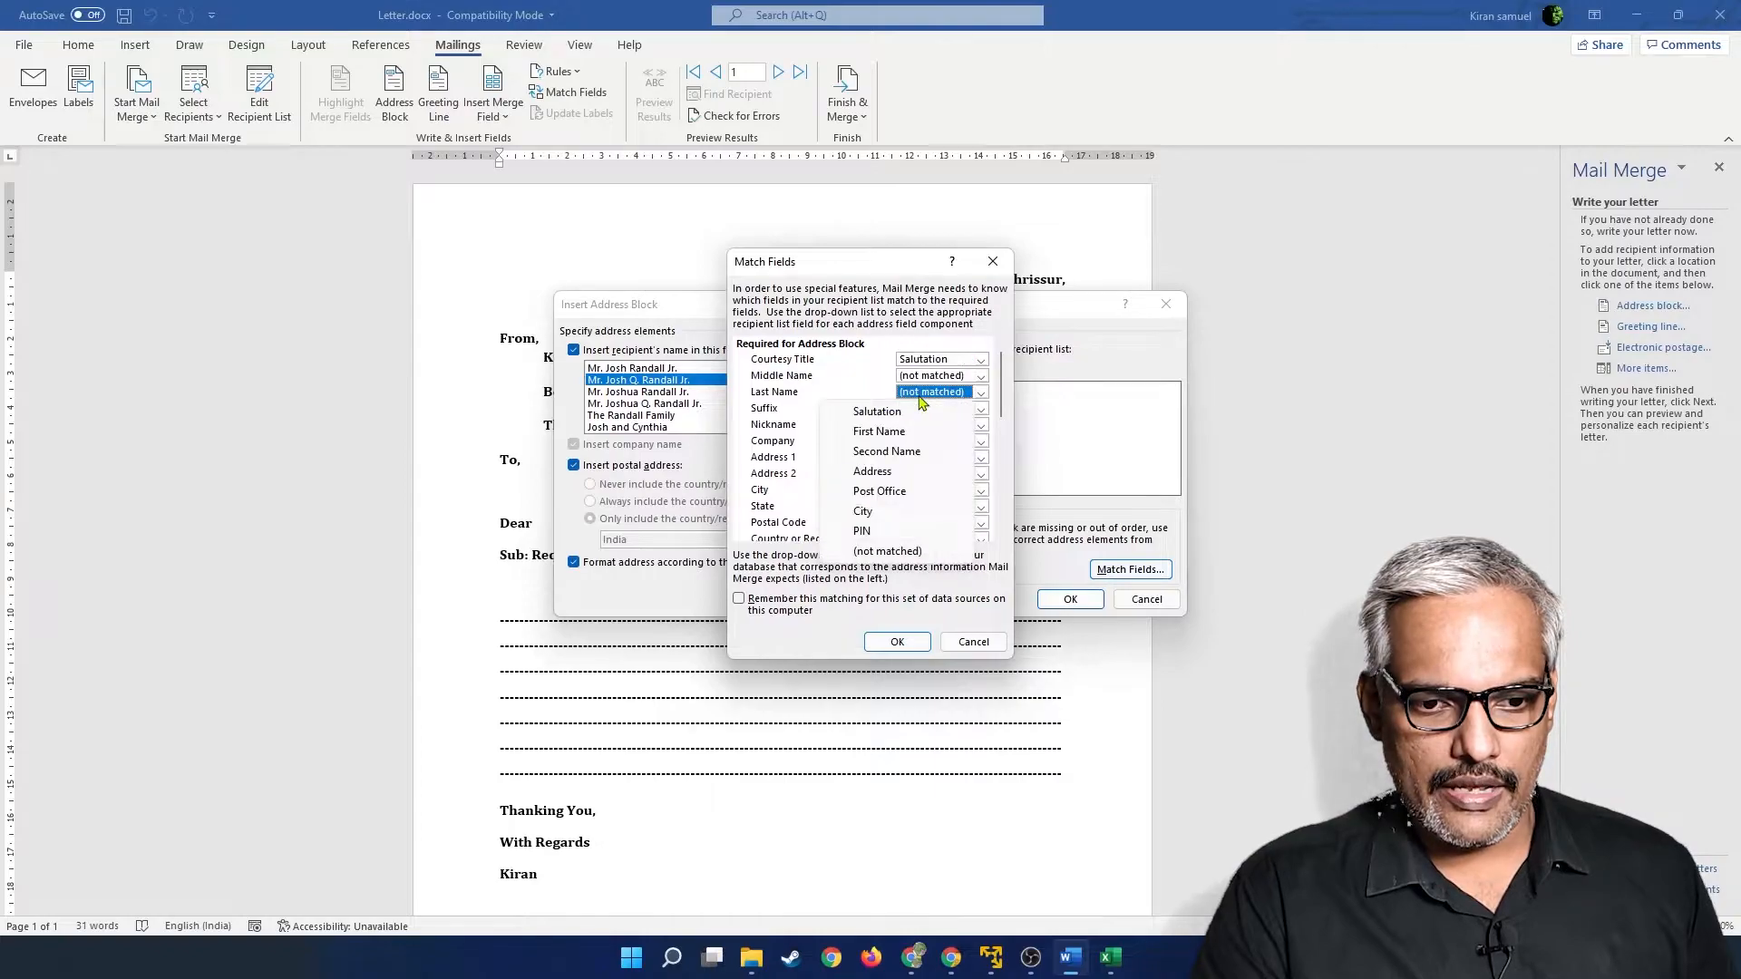
{"action": "left_click", "coordinate": [902, 453]}
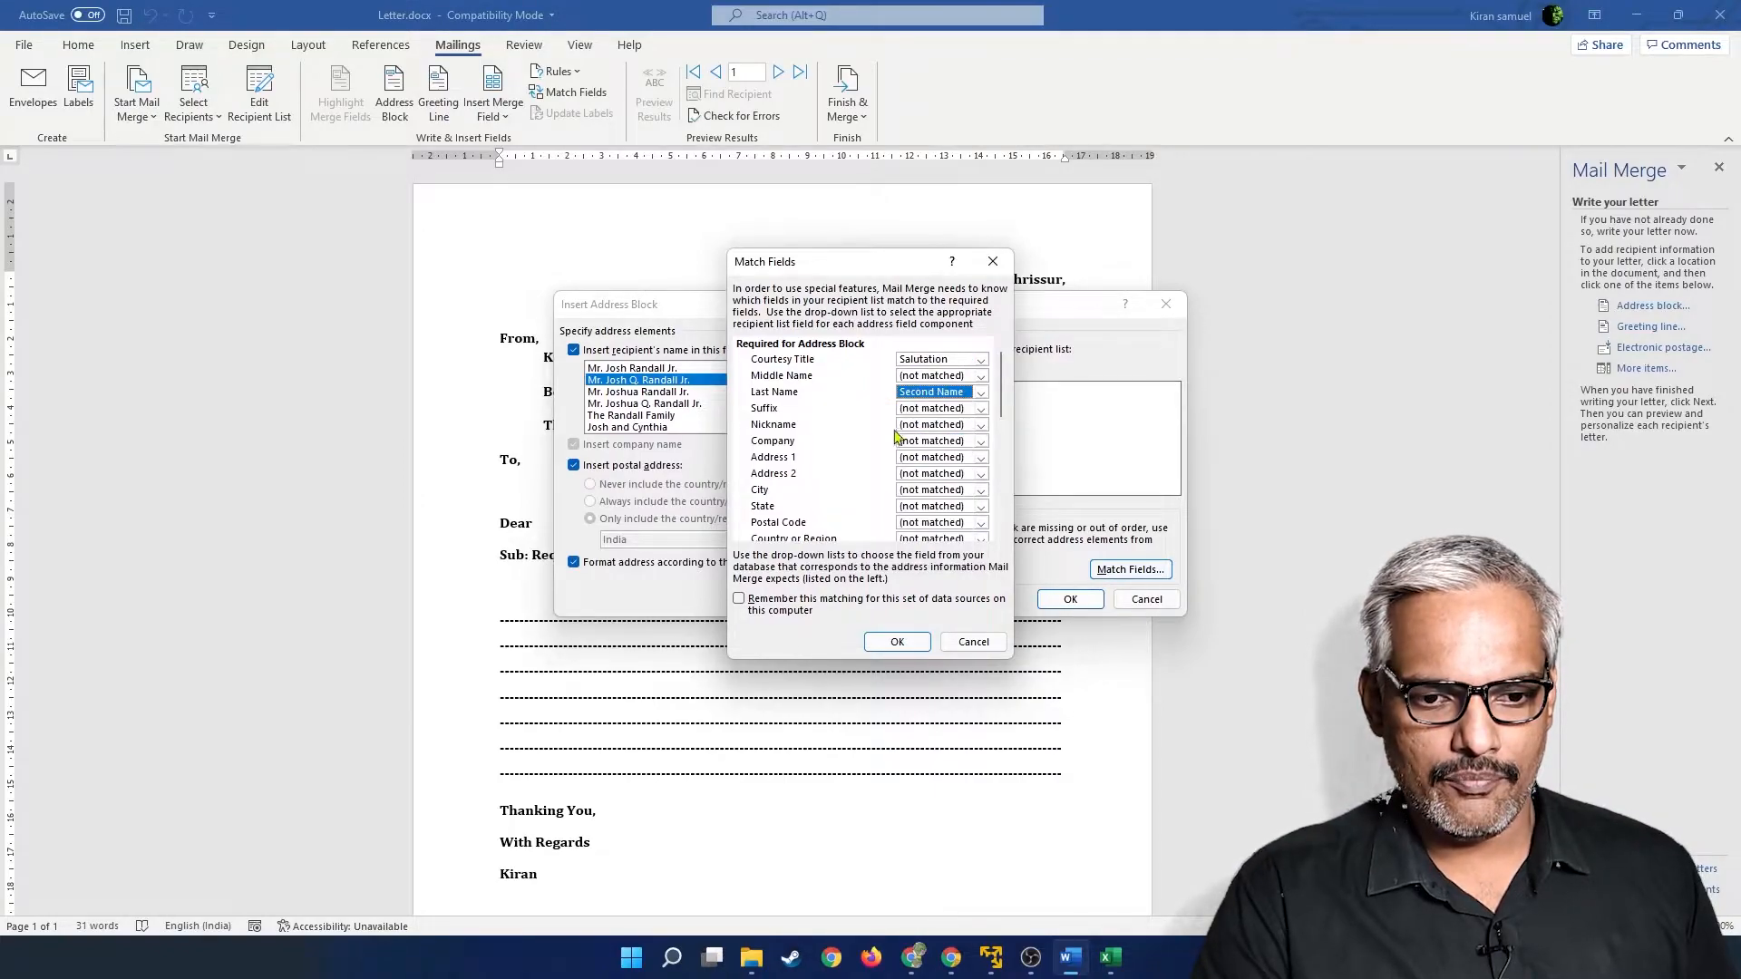
{"action": "left_click", "coordinate": [932, 380]}
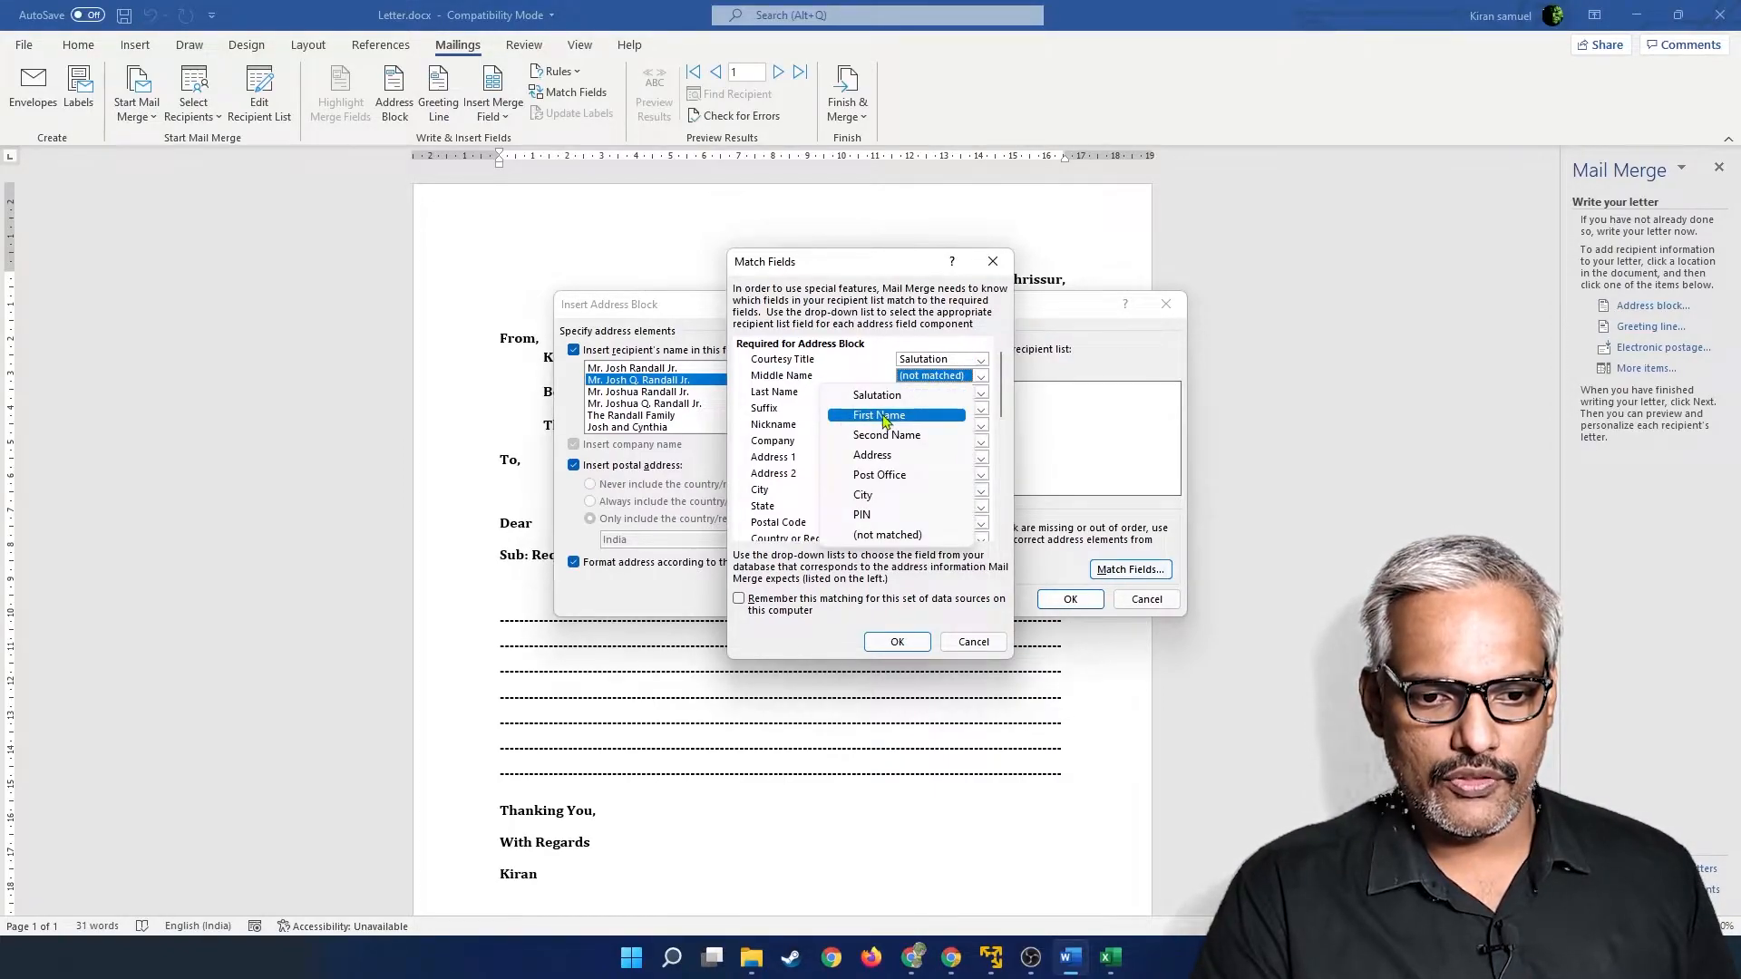
{"action": "left_click", "coordinate": [884, 419]}
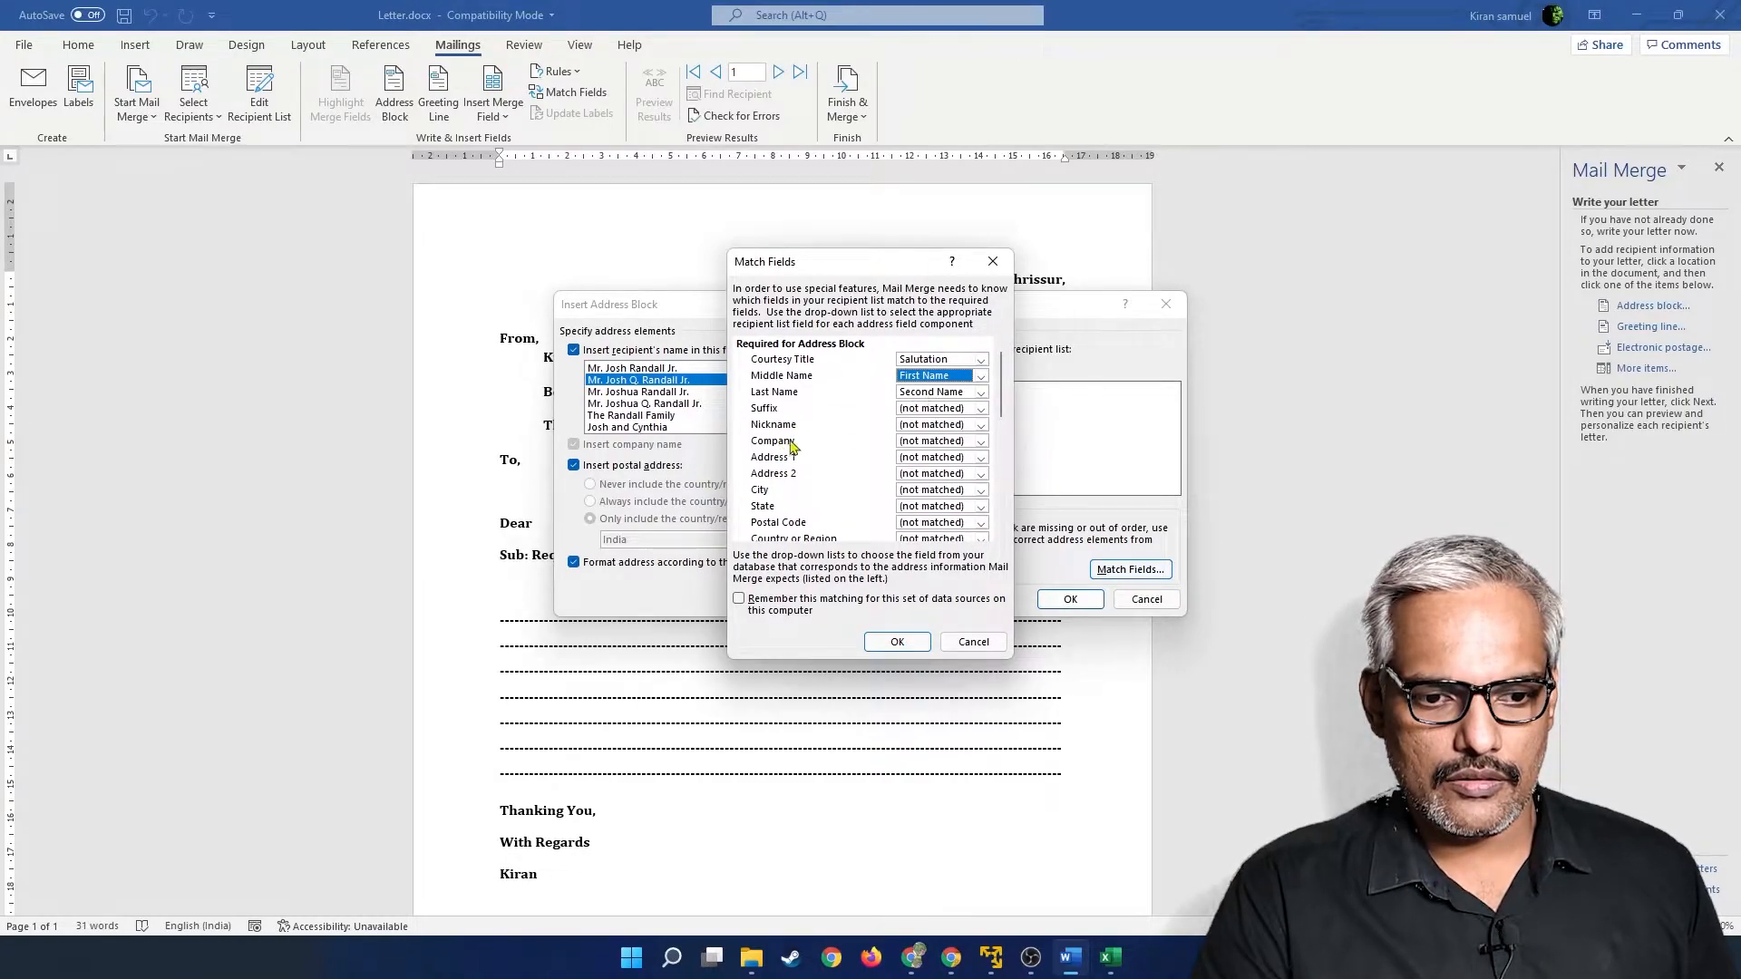
Match Address 1 to Address, Address 2 to Post Office, City to City and Postal Code to PIN, and accept the field matching.
{"action": "left_click", "coordinate": [916, 457]}
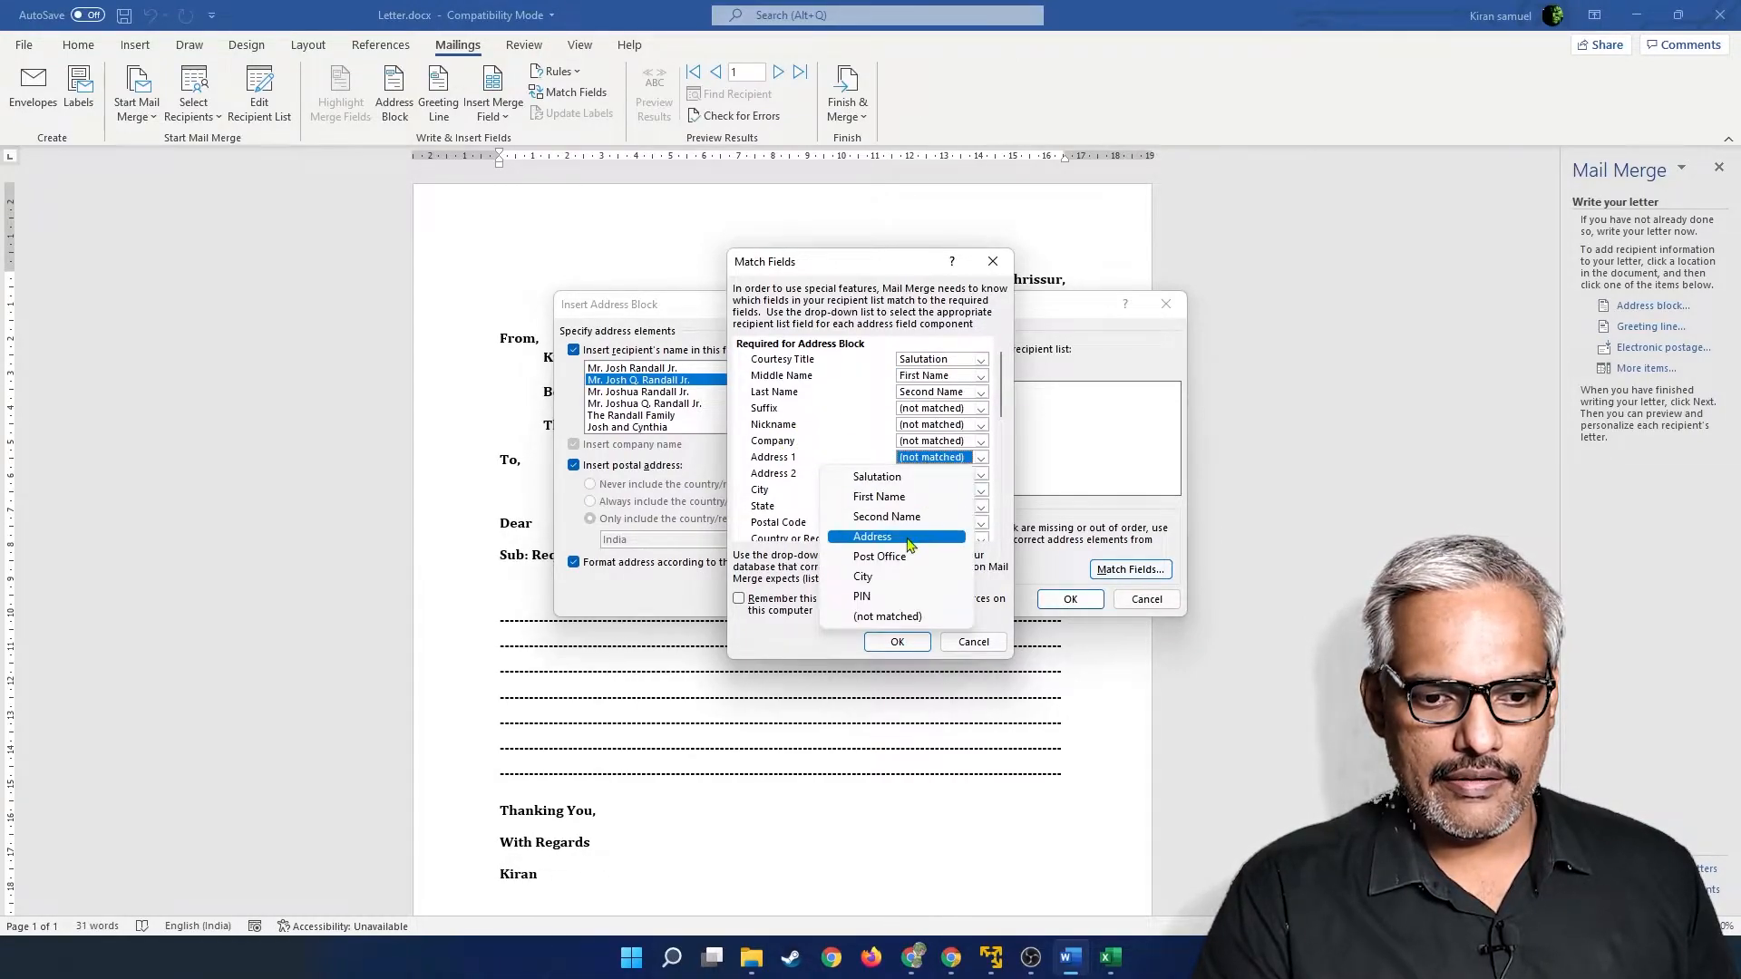
{"action": "left_click", "coordinate": [909, 541]}
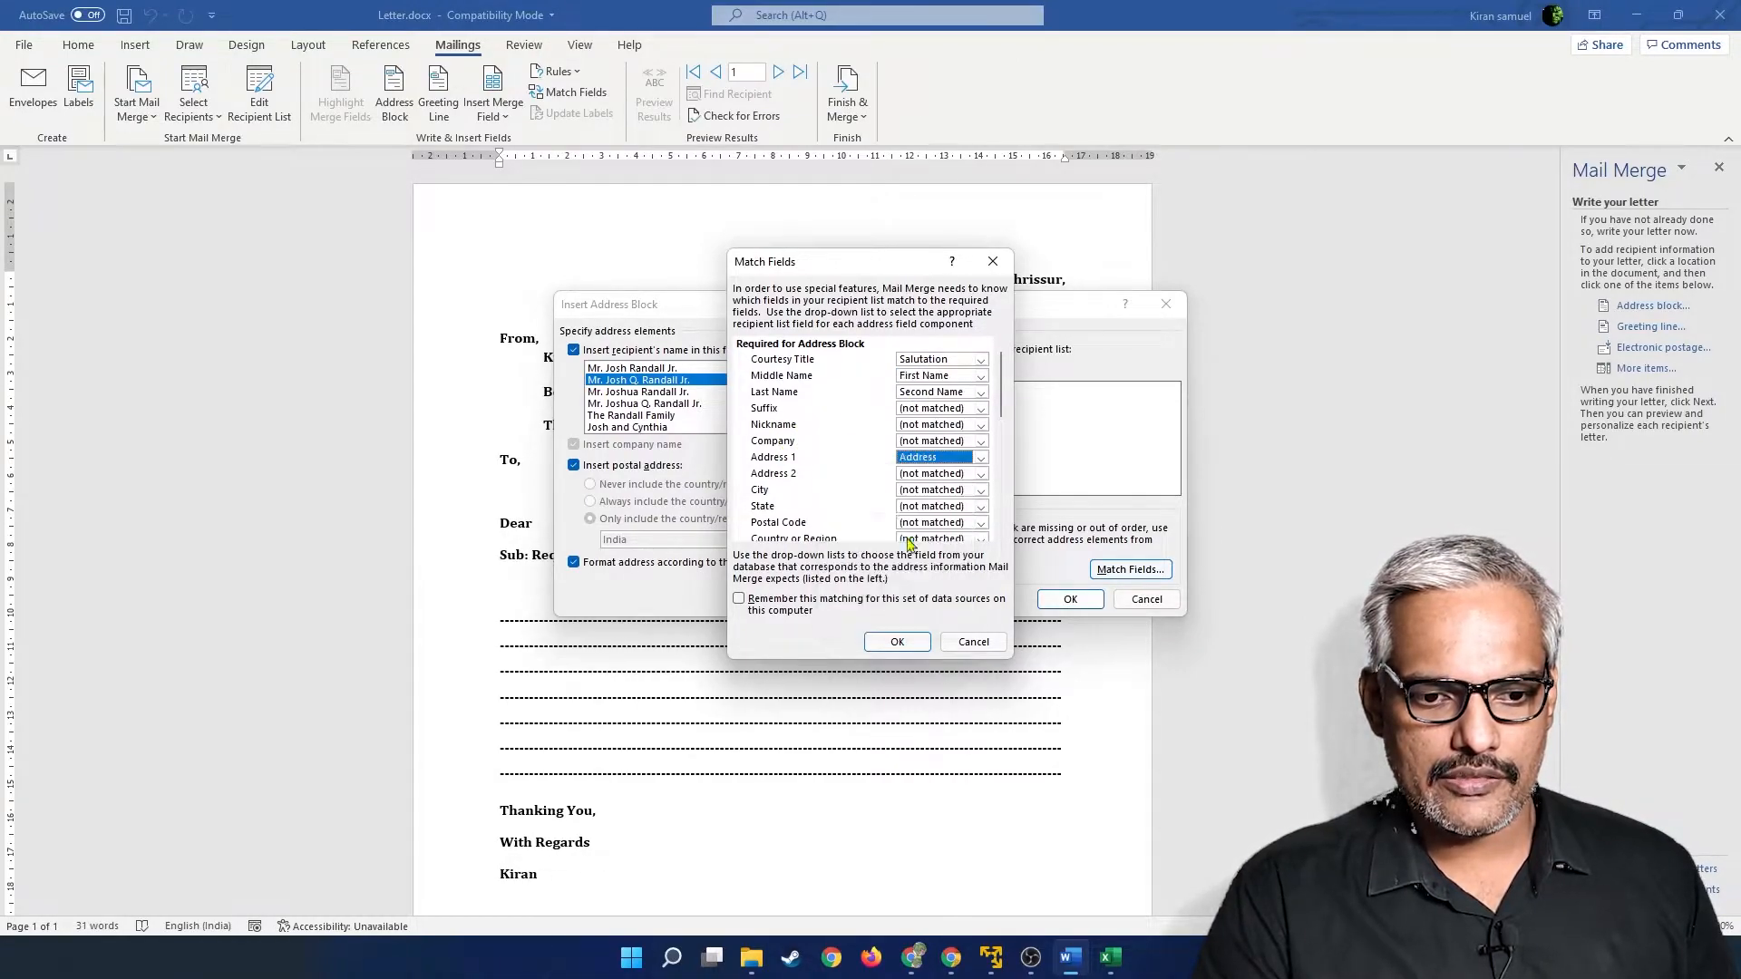
{"action": "left_click", "coordinate": [932, 475]}
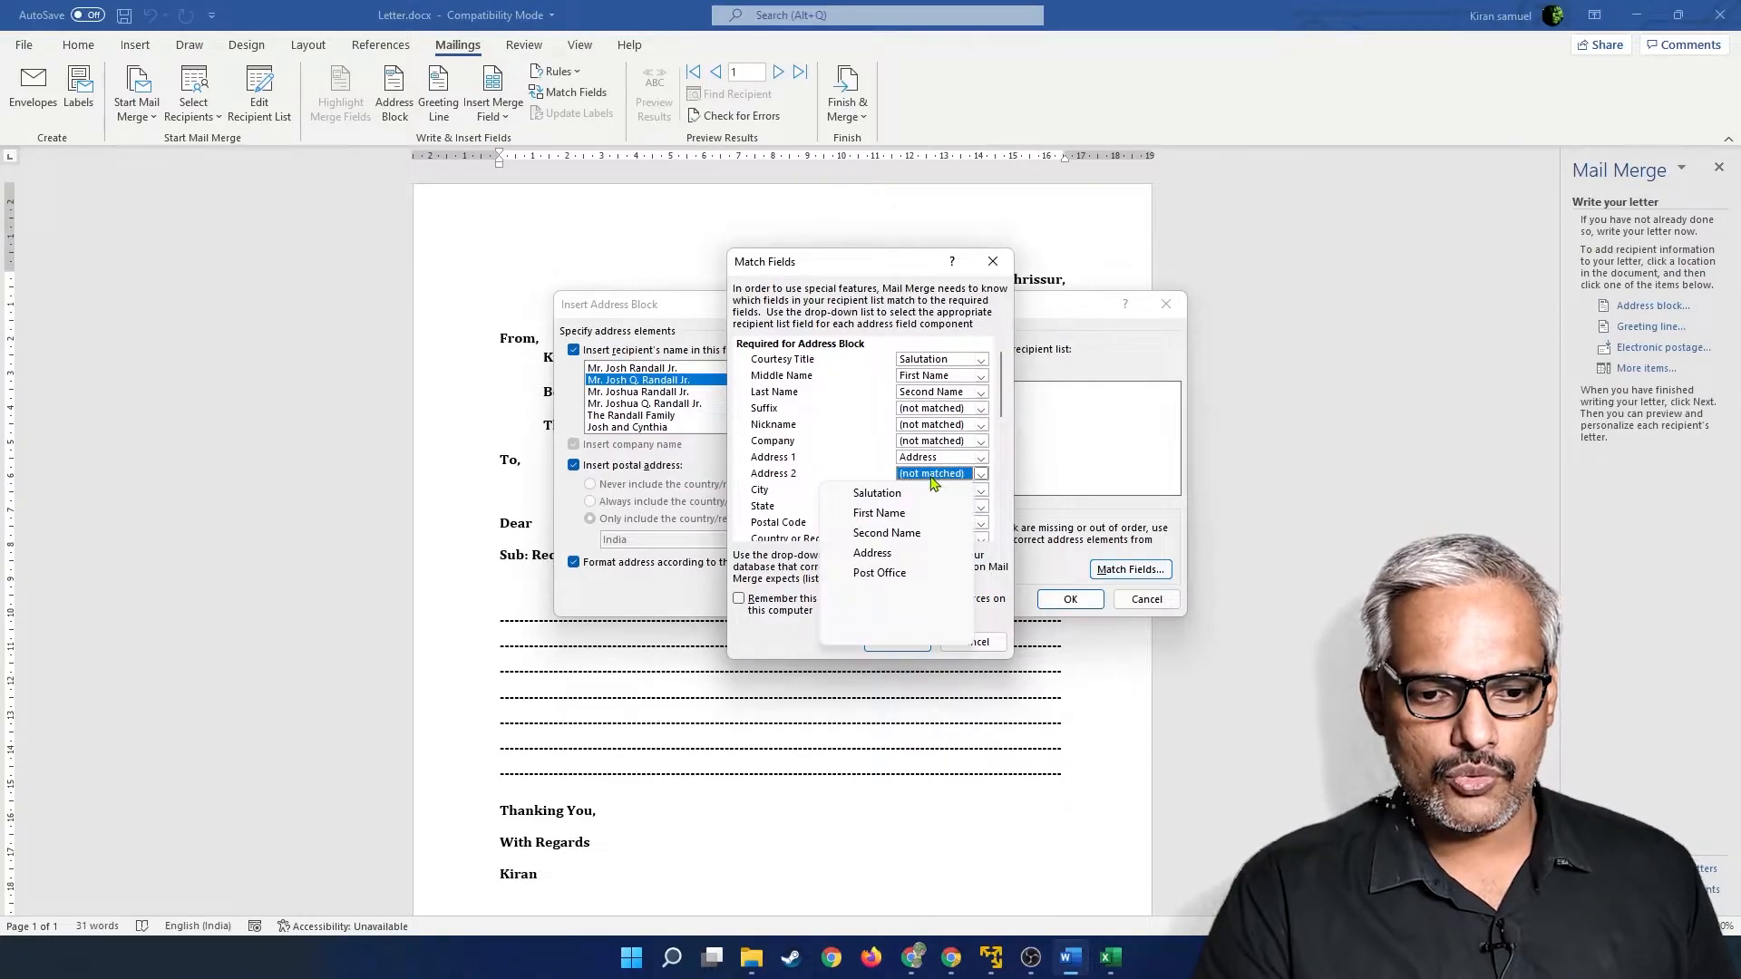
{"action": "left_click", "coordinate": [925, 574]}
{"action": "left_click", "coordinate": [906, 491]}
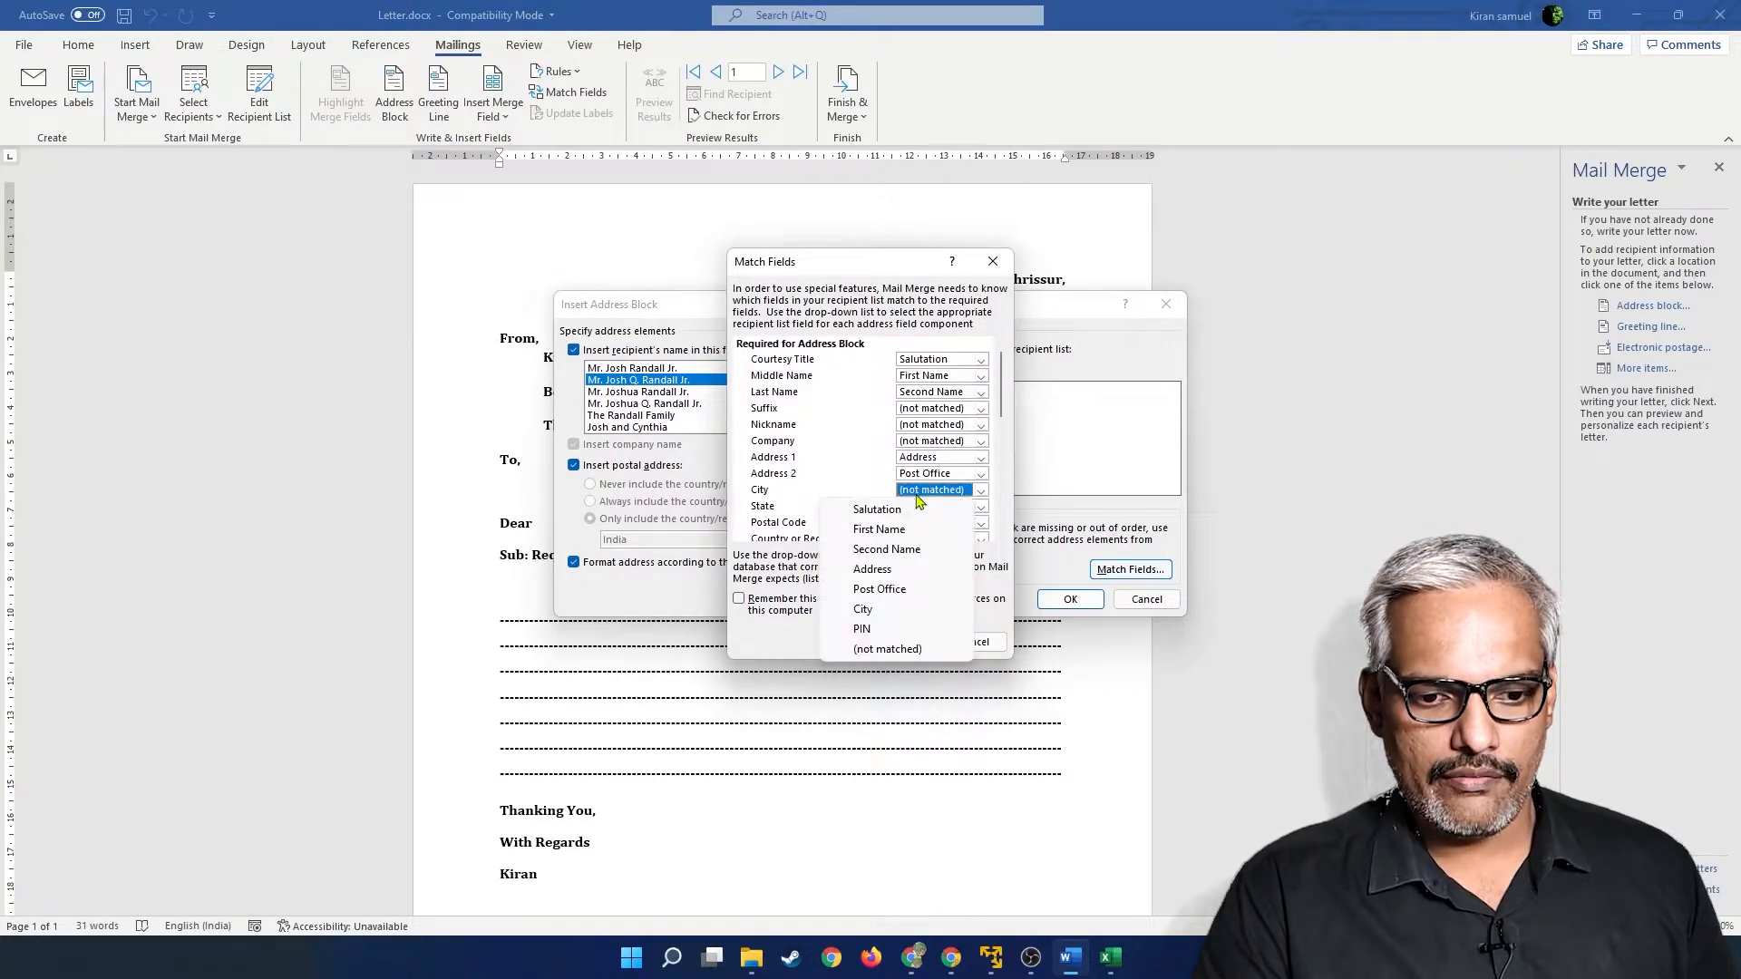
{"action": "left_click", "coordinate": [873, 609]}
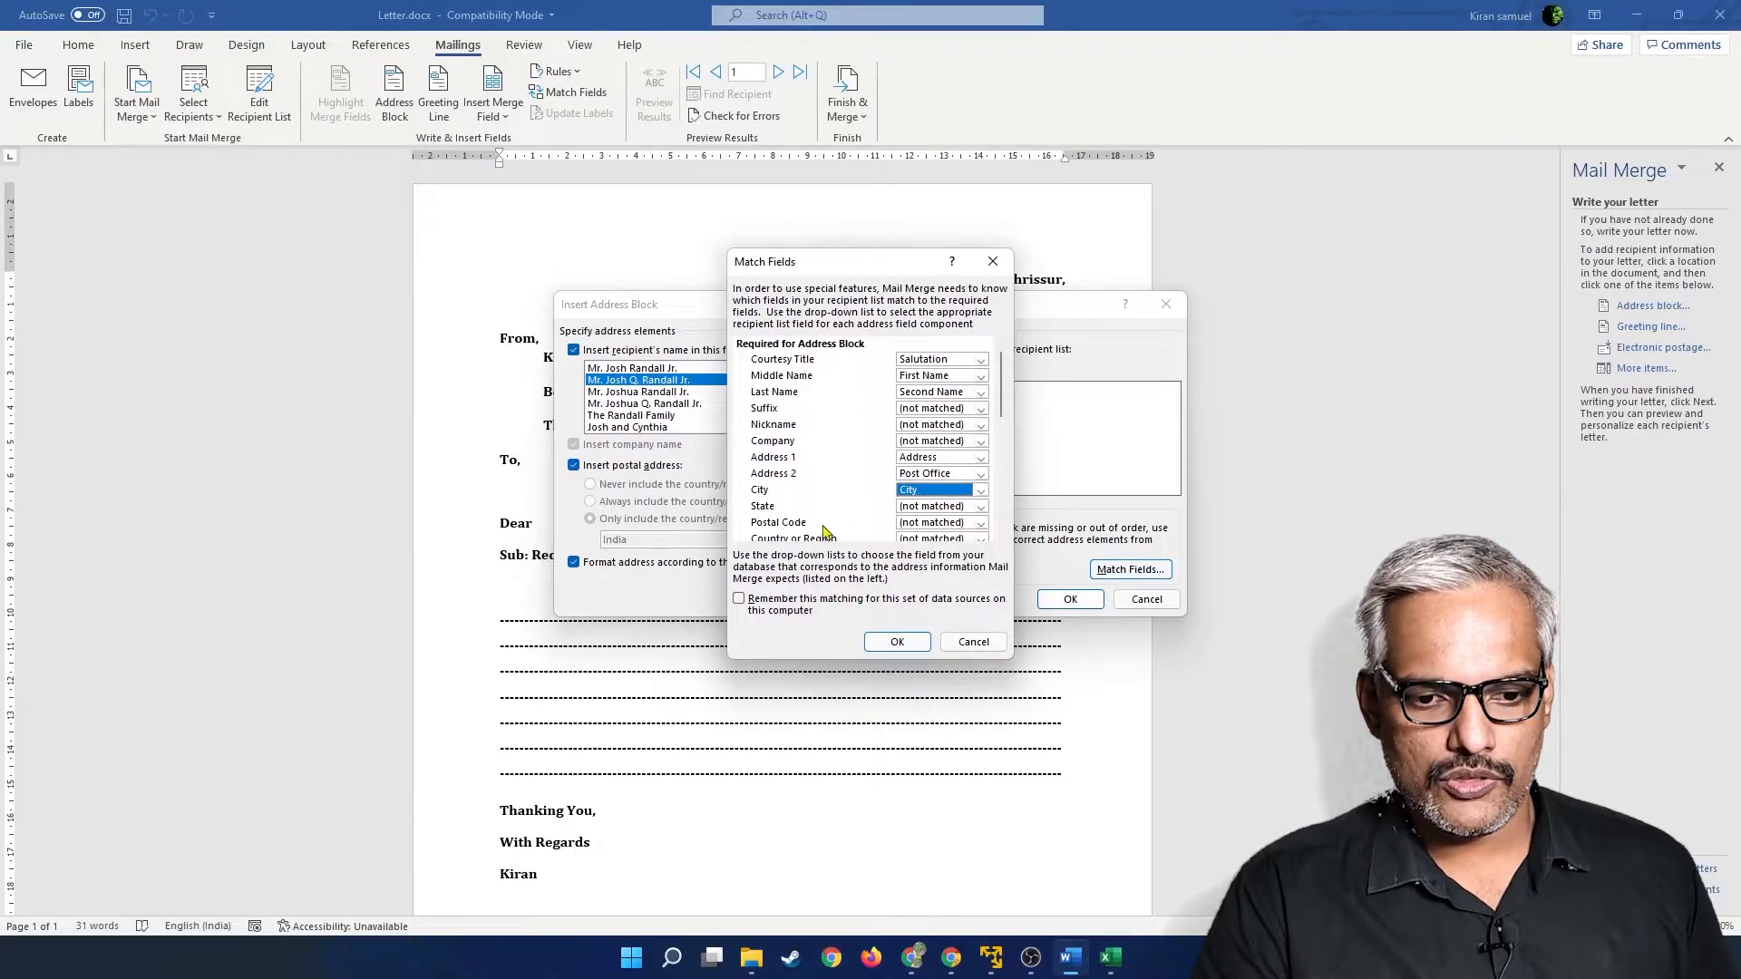
{"action": "left_click", "coordinate": [916, 523]}
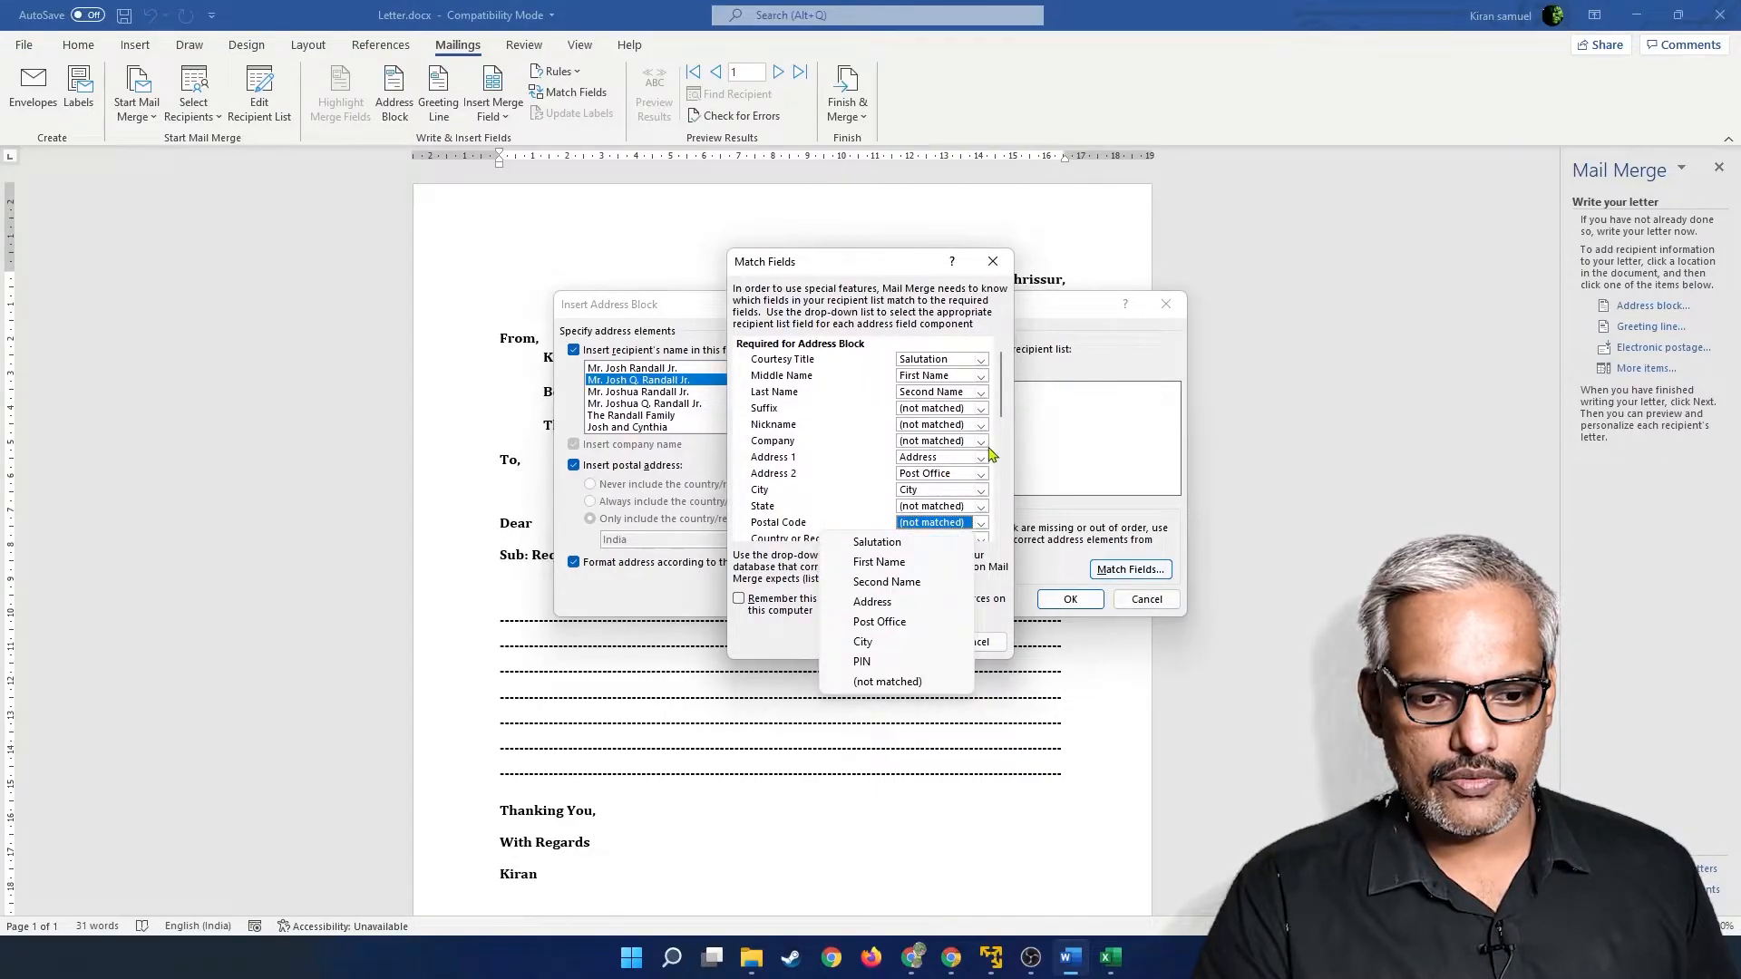
{"action": "left_click", "coordinate": [902, 663]}
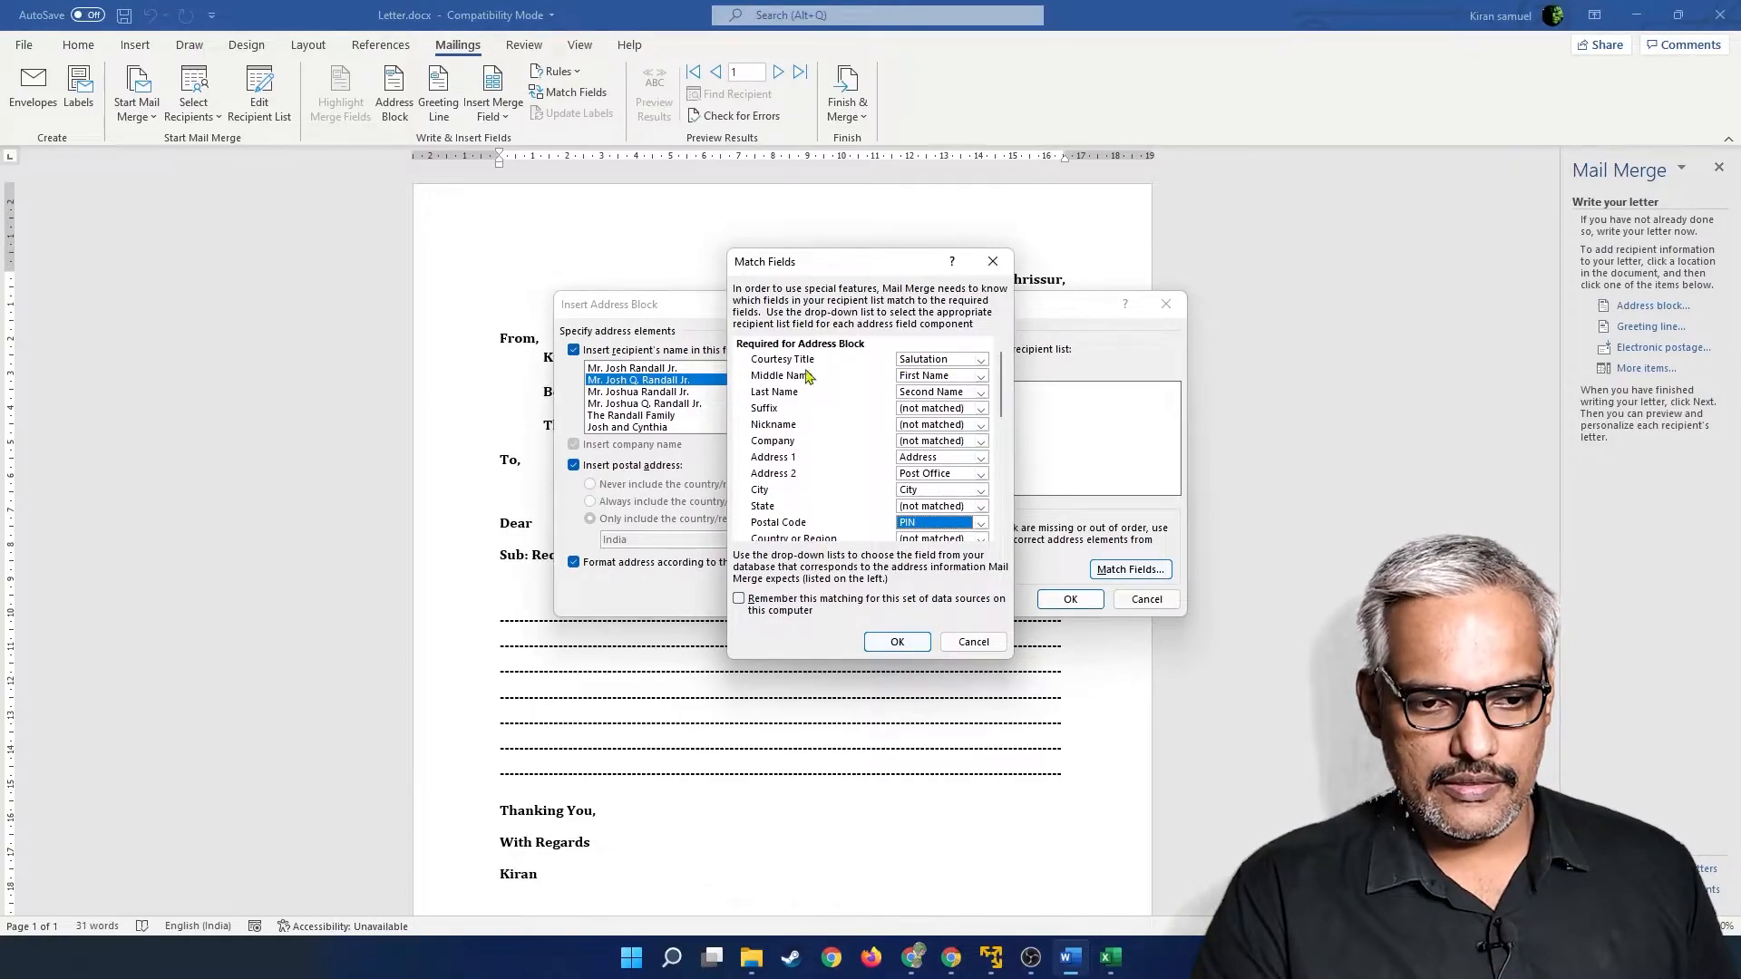
{"action": "left_click", "coordinate": [885, 643]}
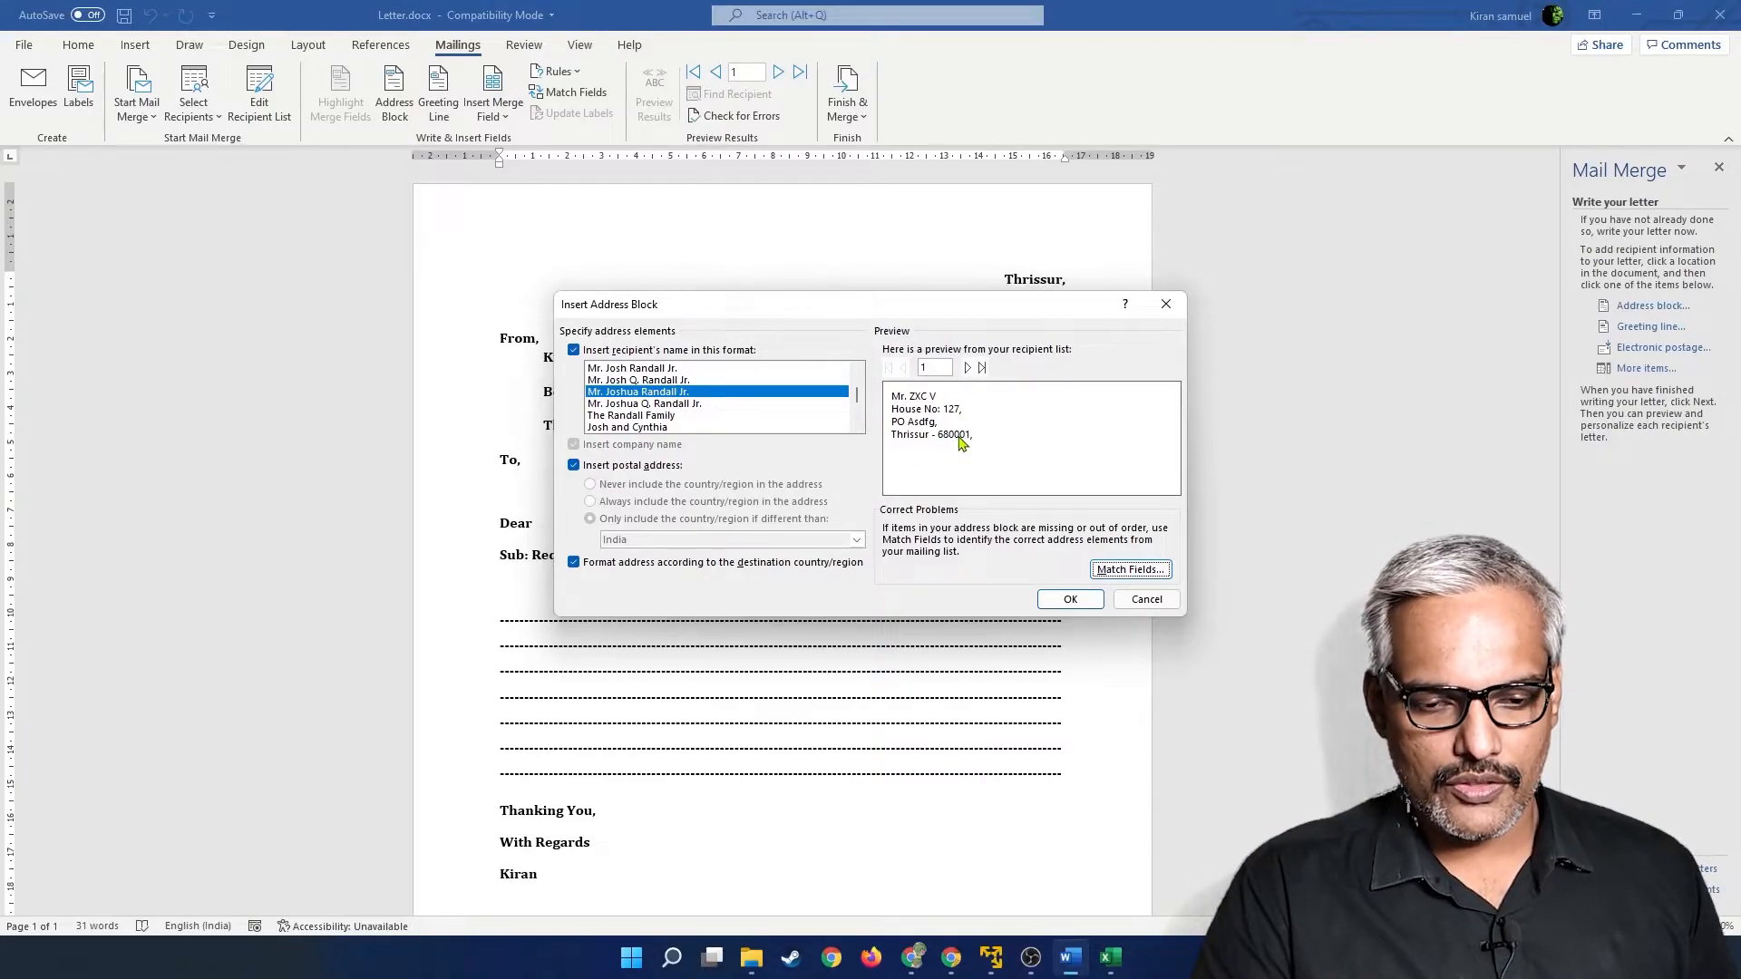
Preview the address block up to recipient 4 and insert it below "To," with the Mr. Joshua Randall Jr. name format.
{"action": "left_click", "coordinate": [968, 368]}
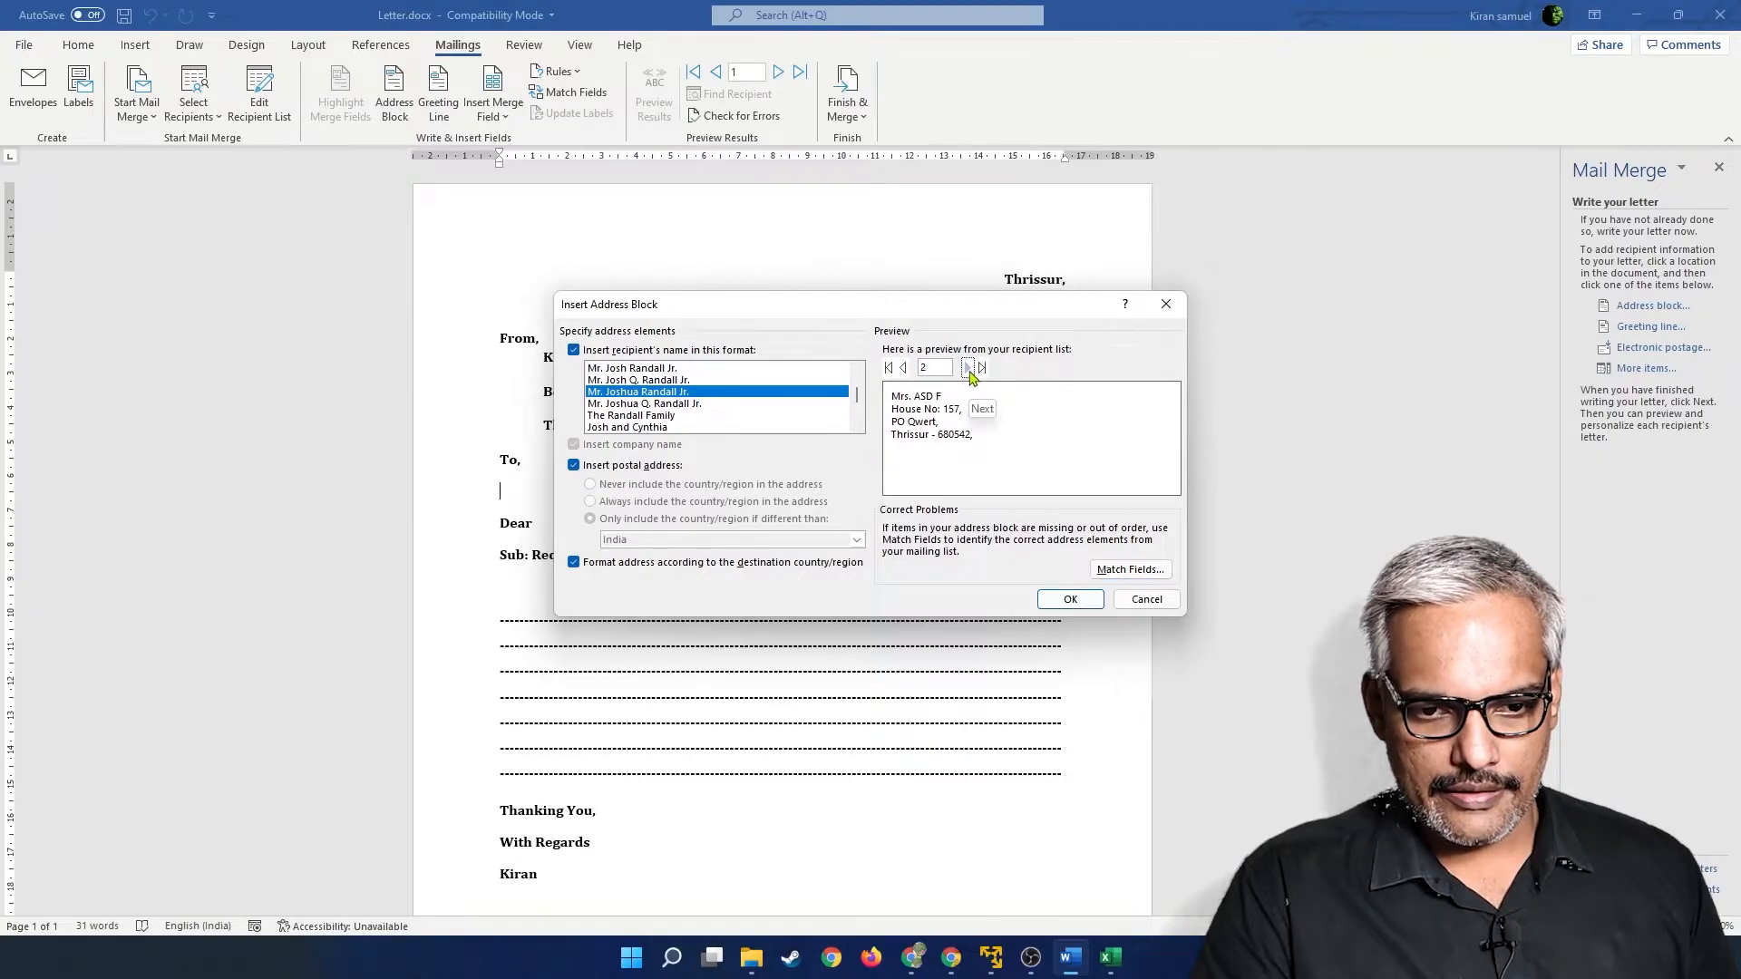
{"action": "left_click", "coordinate": [968, 368]}
{"action": "left_click", "coordinate": [968, 368]}
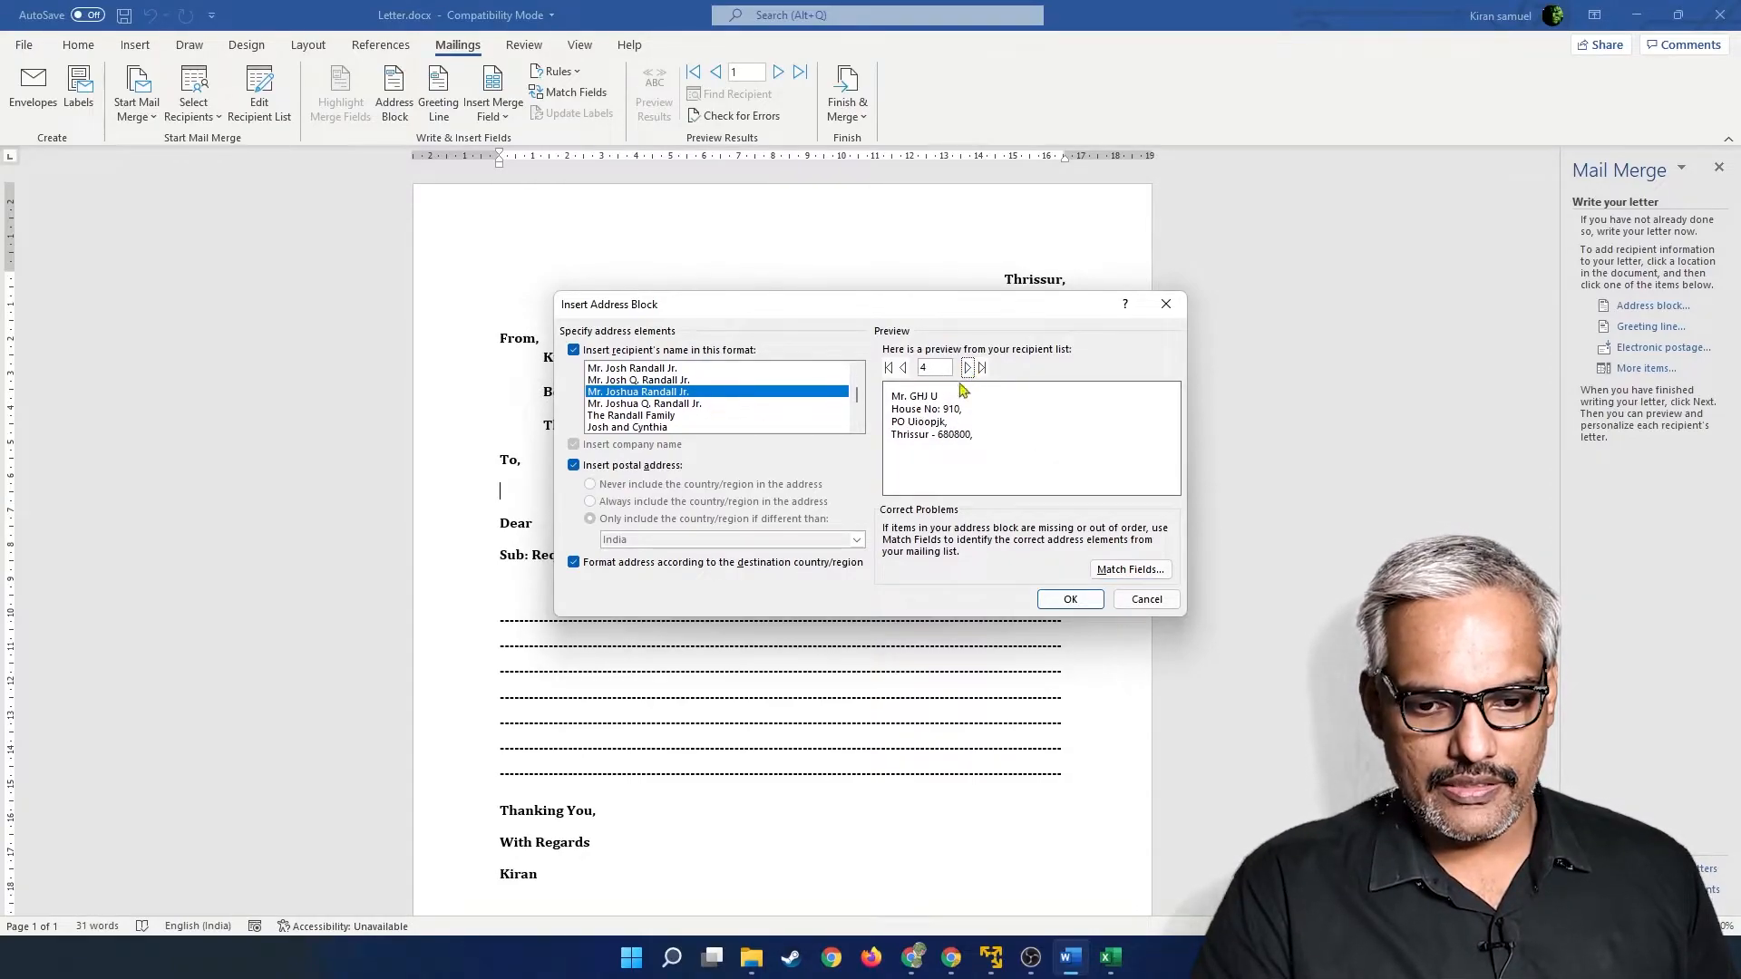
{"action": "left_click", "coordinate": [1071, 598]}
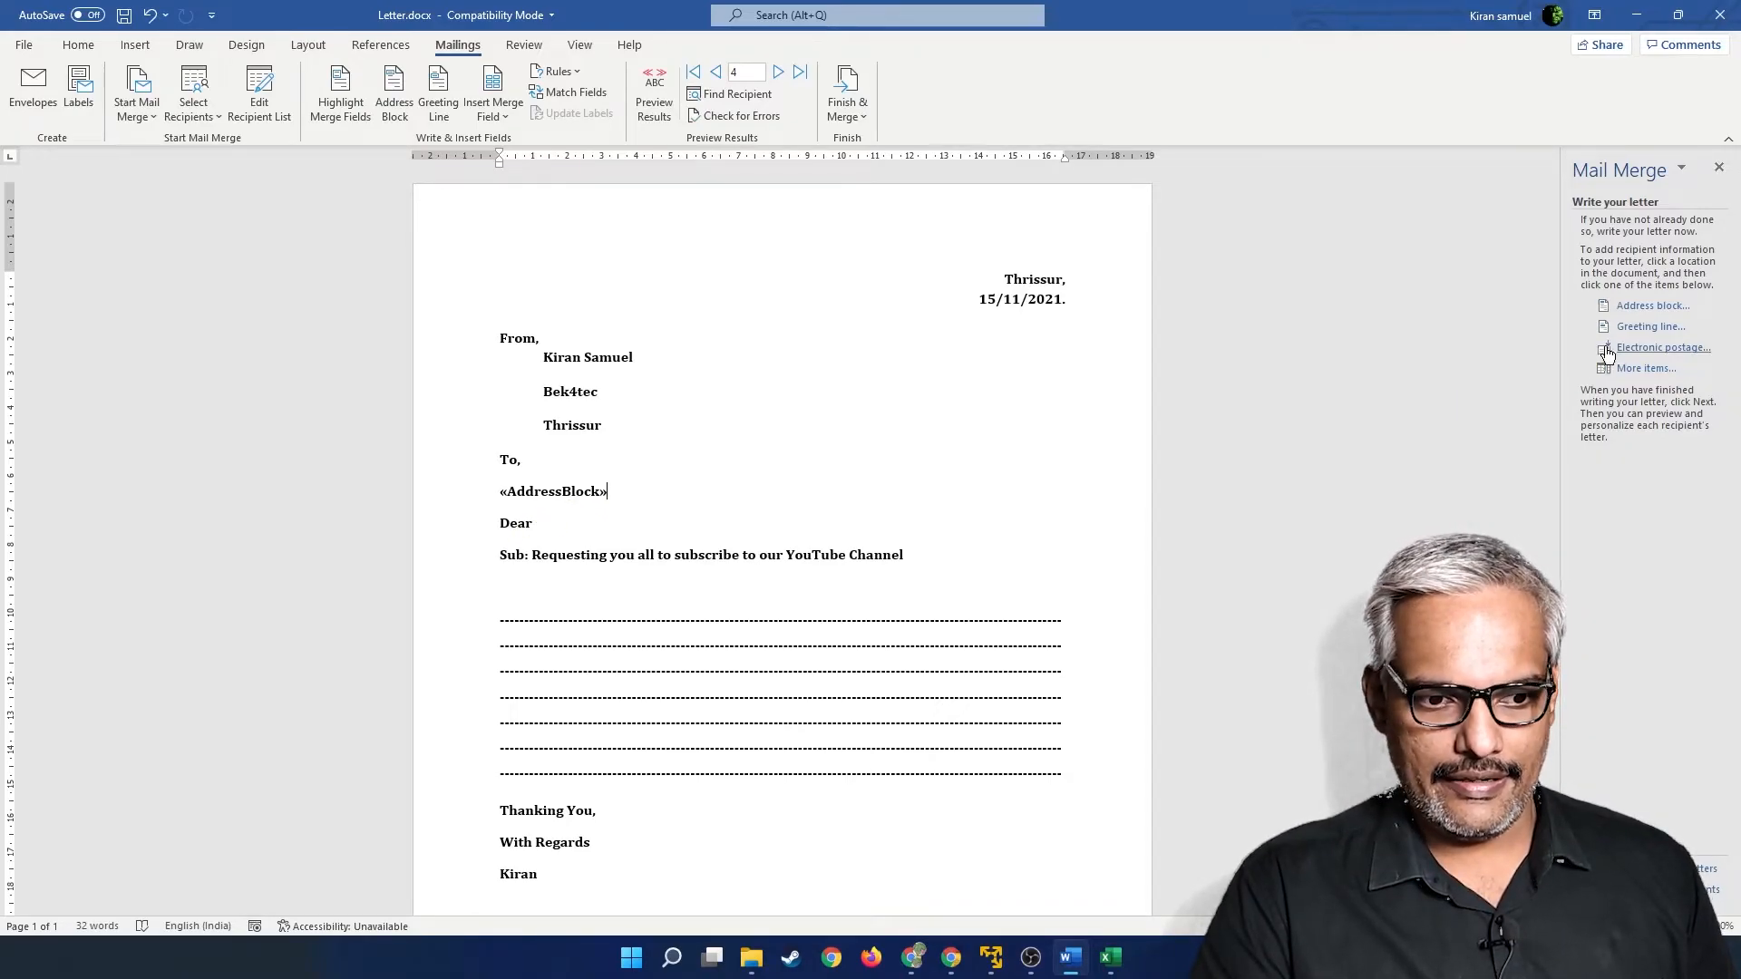
Begin a greeting line after "Dear" in the letter and set its opening word to (none).
{"action": "left_click", "coordinate": [547, 522]}
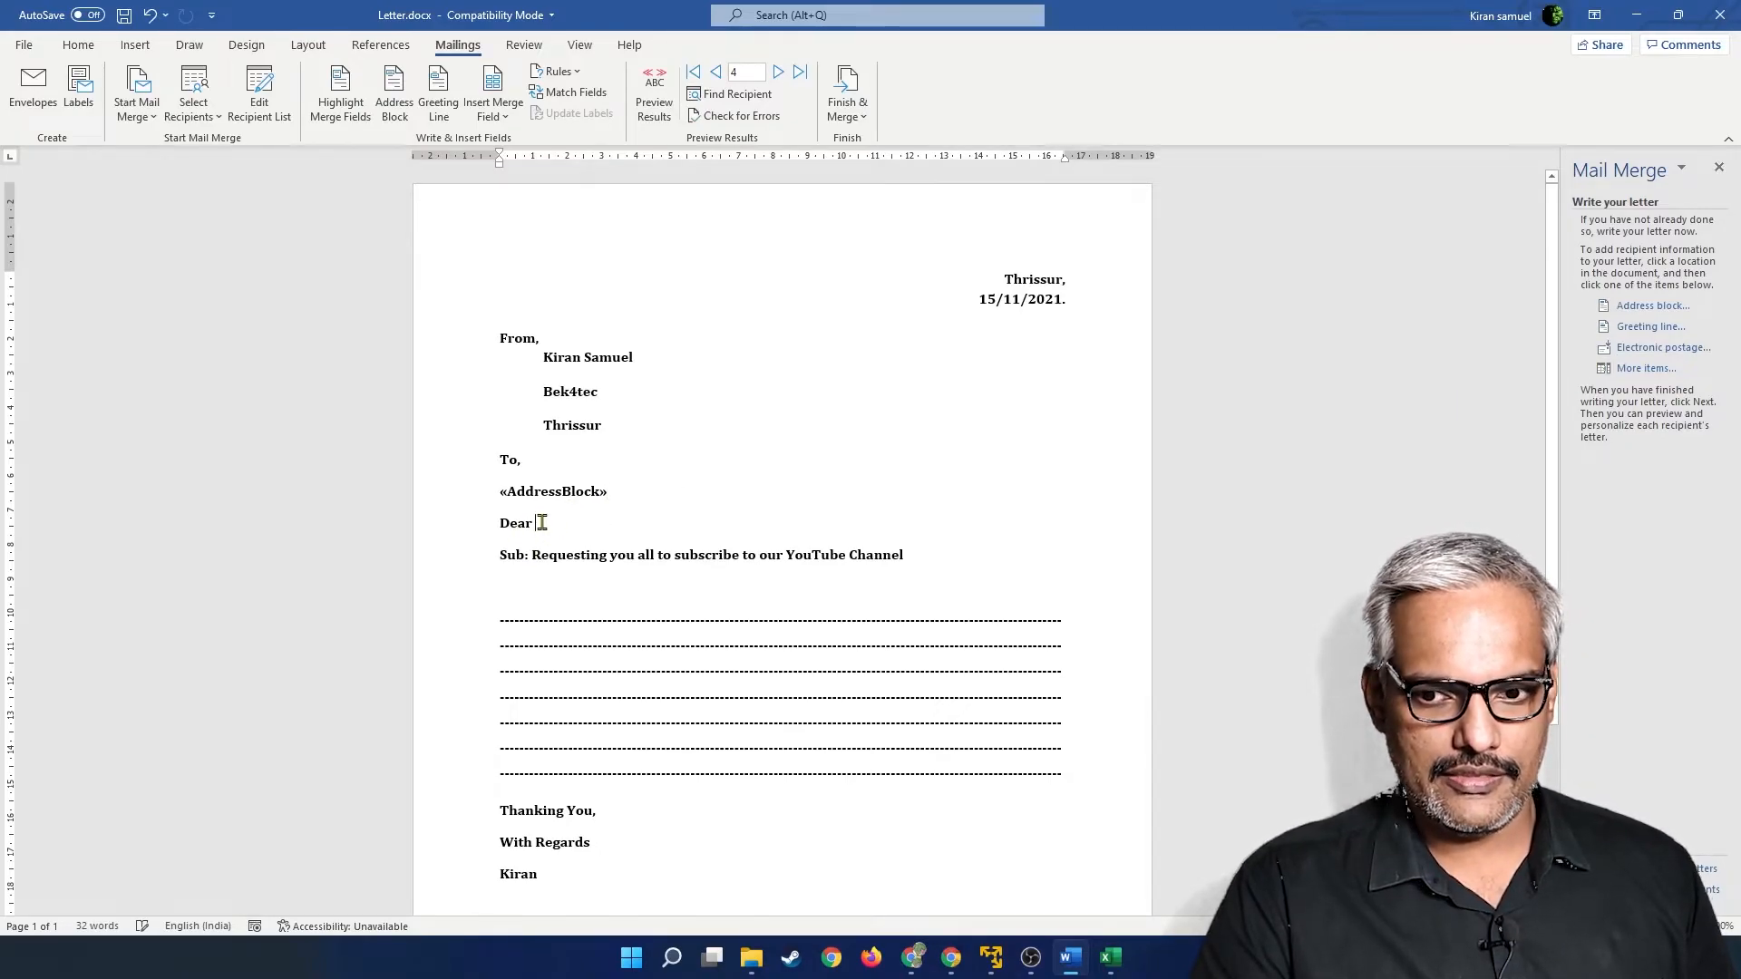
{"action": "left_click", "coordinate": [1650, 327]}
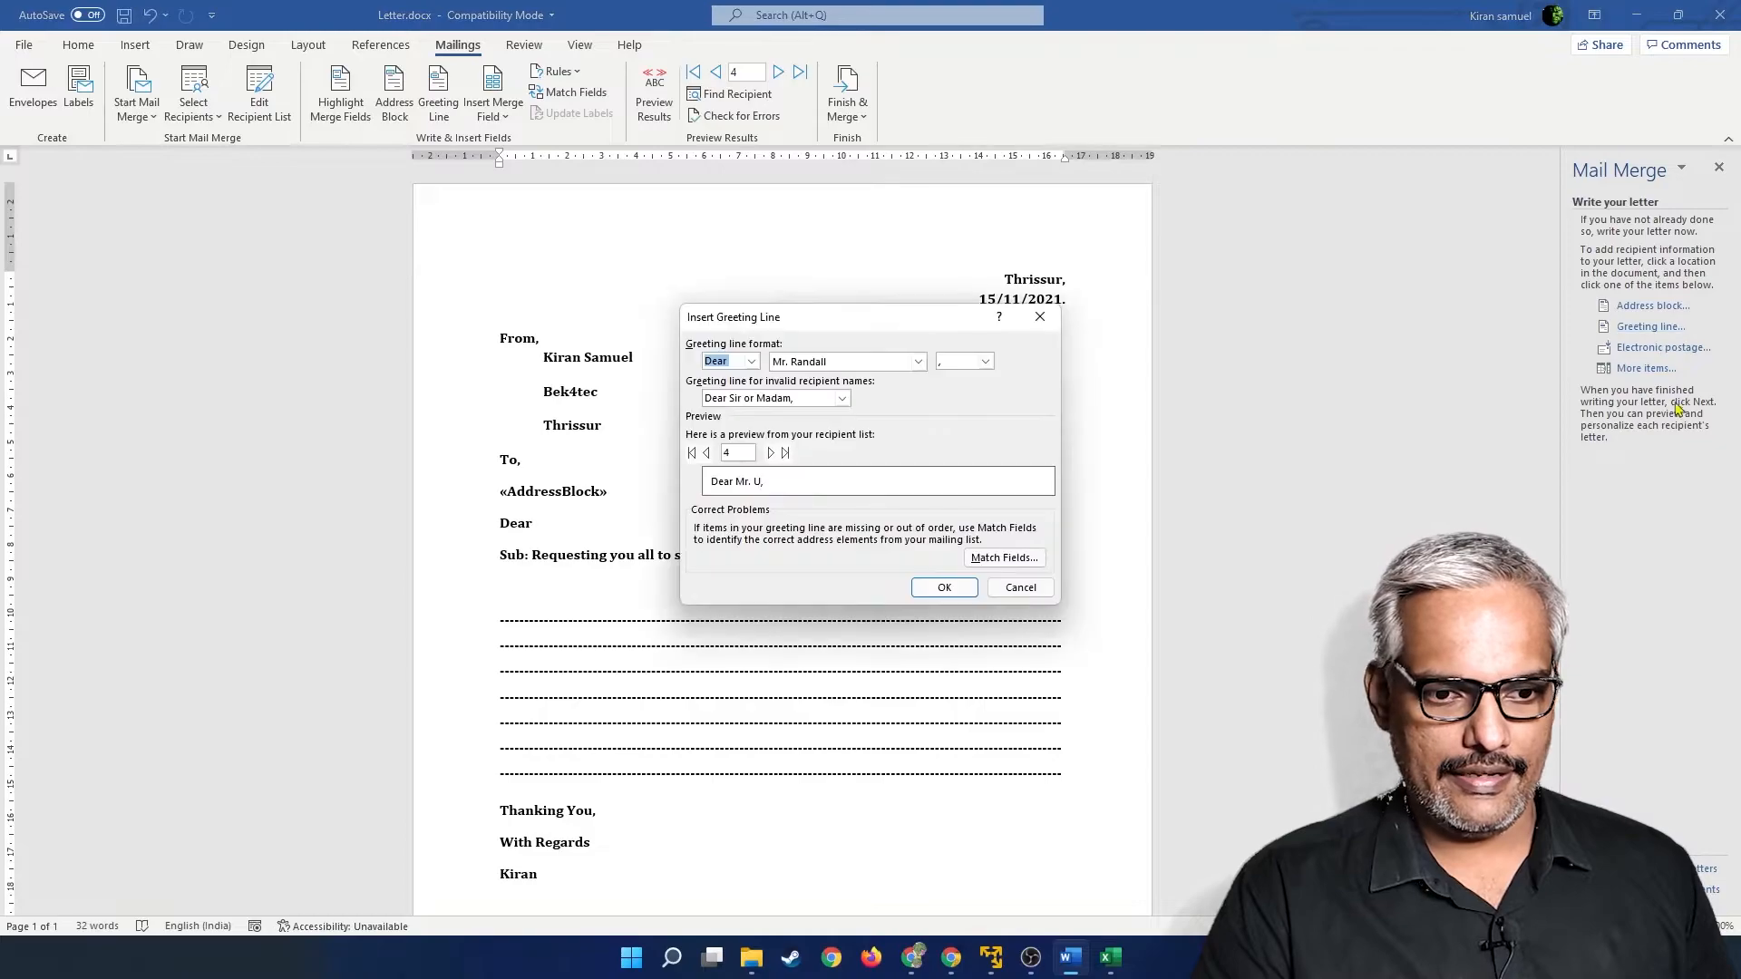
{"action": "left_click", "coordinate": [752, 362]}
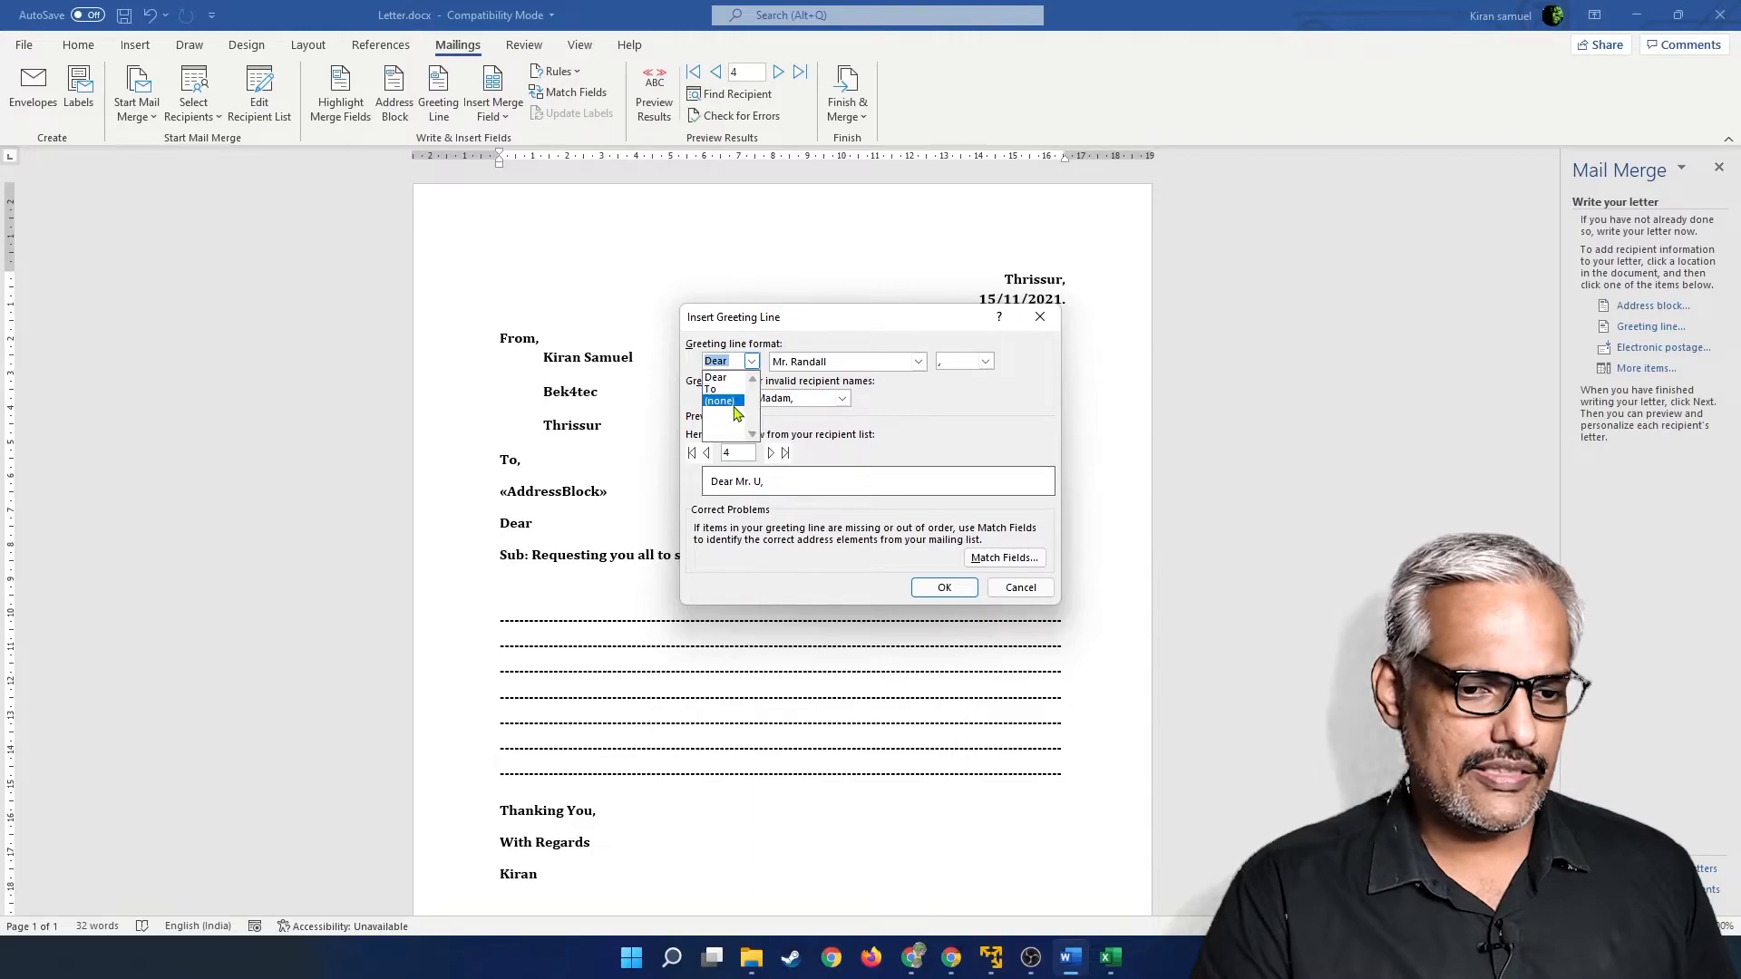
{"action": "left_click", "coordinate": [735, 406]}
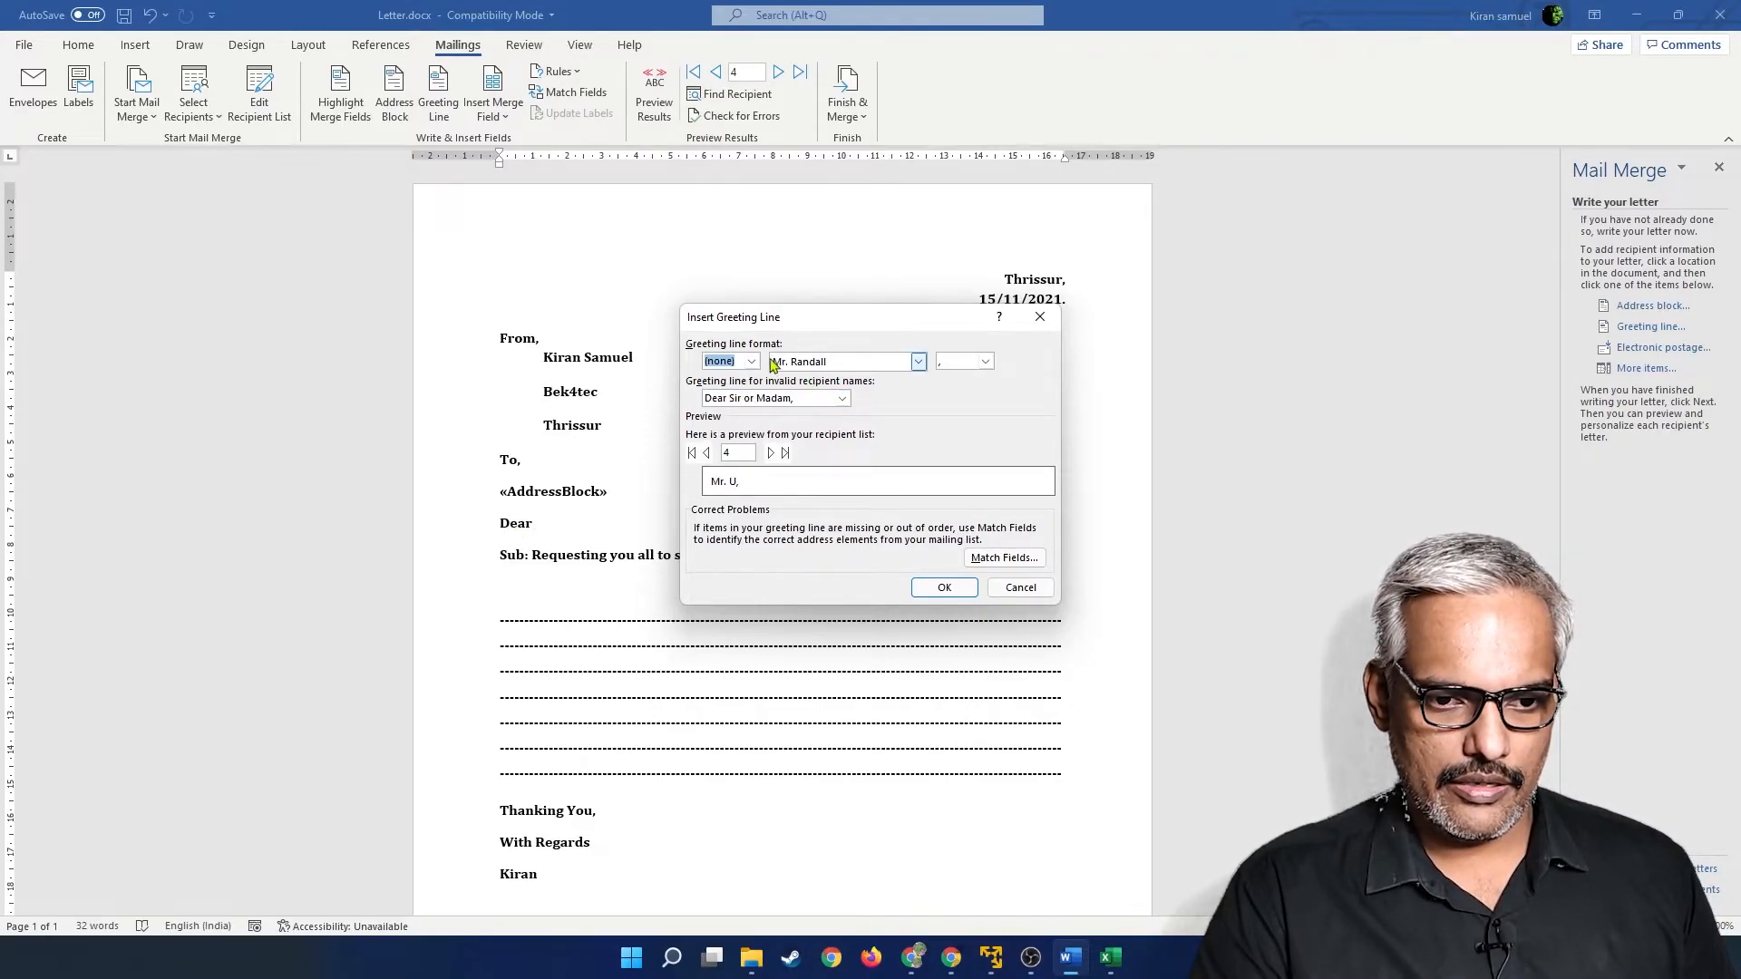
Set the greeting line's name format to Mr. Joshua Randall Jr.
{"action": "left_click", "coordinate": [845, 364]}
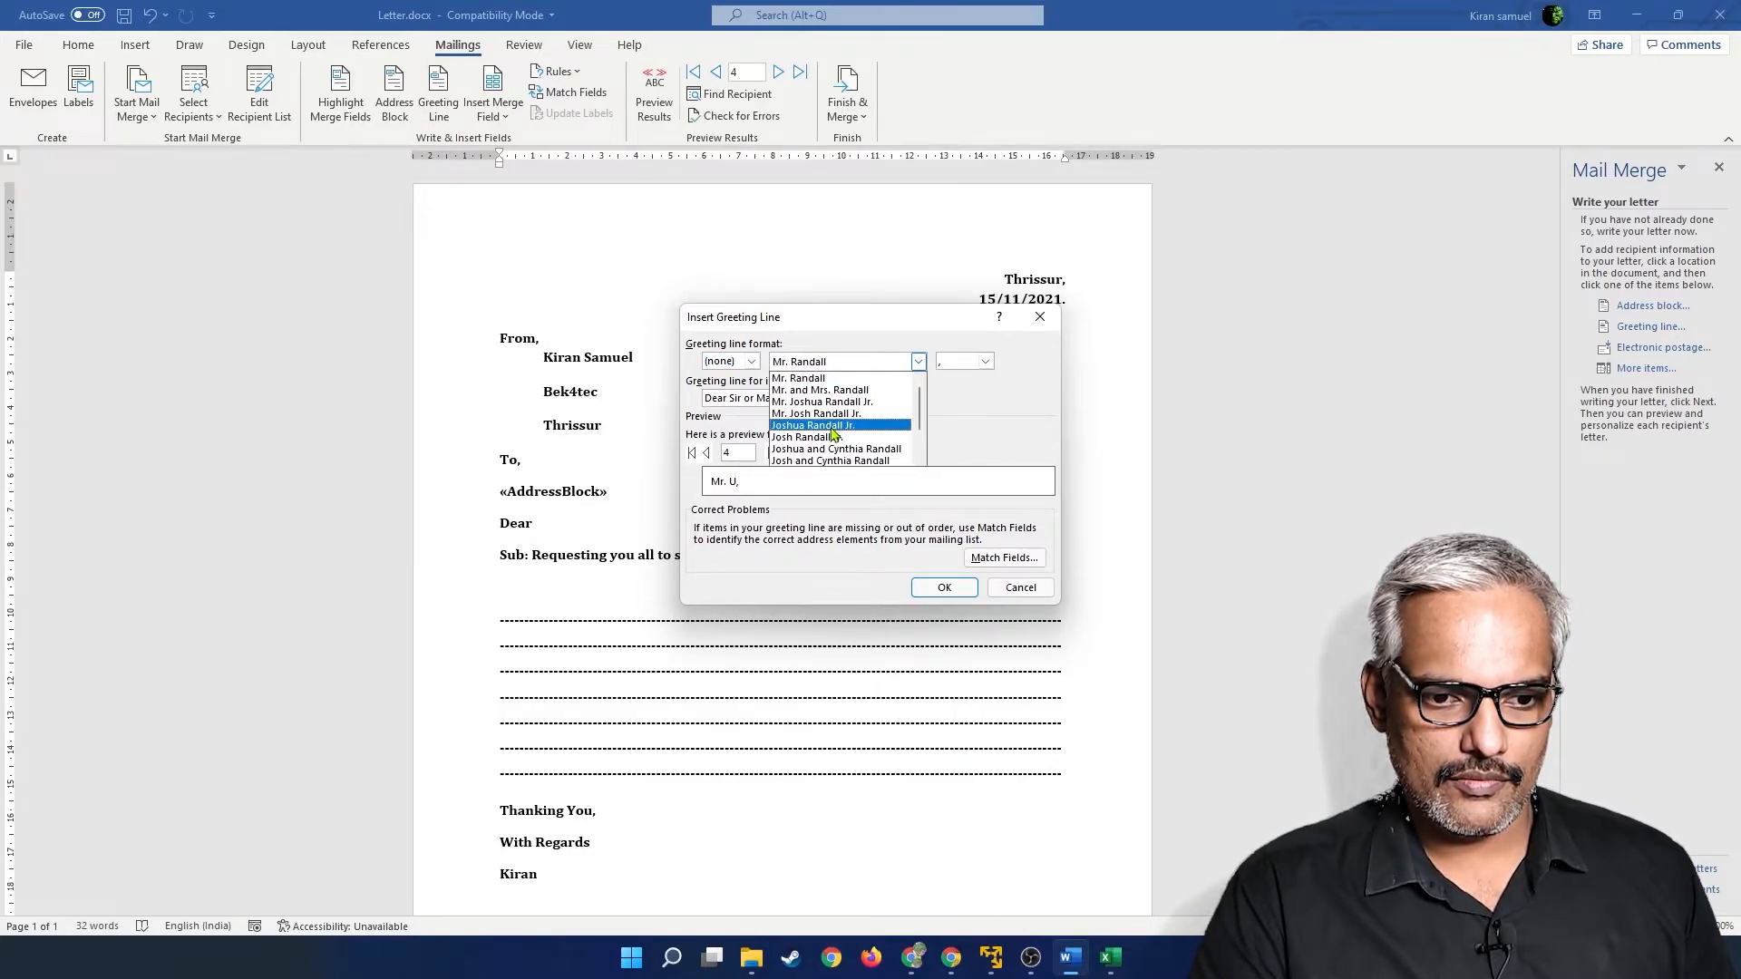
{"action": "scroll", "coordinate": [831, 444], "scroll_direction": "down", "scroll_amount": 2}
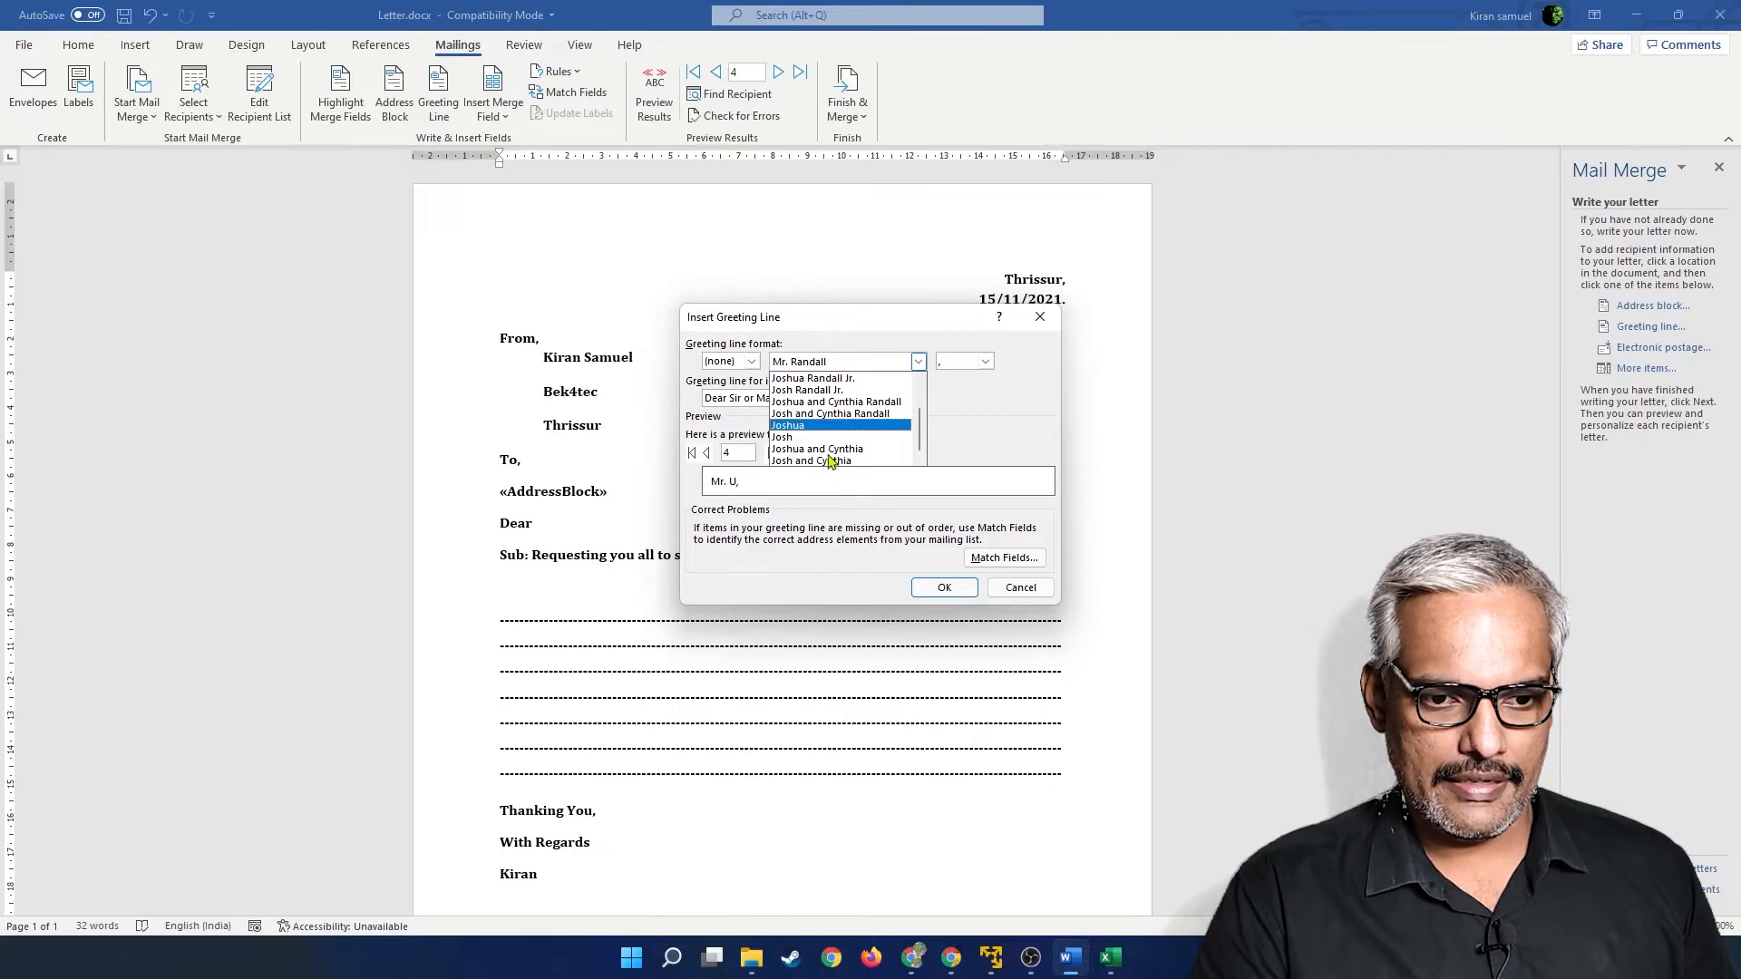
{"action": "scroll", "coordinate": [830, 454], "scroll_direction": "up", "scroll_amount": 2}
{"action": "left_click", "coordinate": [832, 379]}
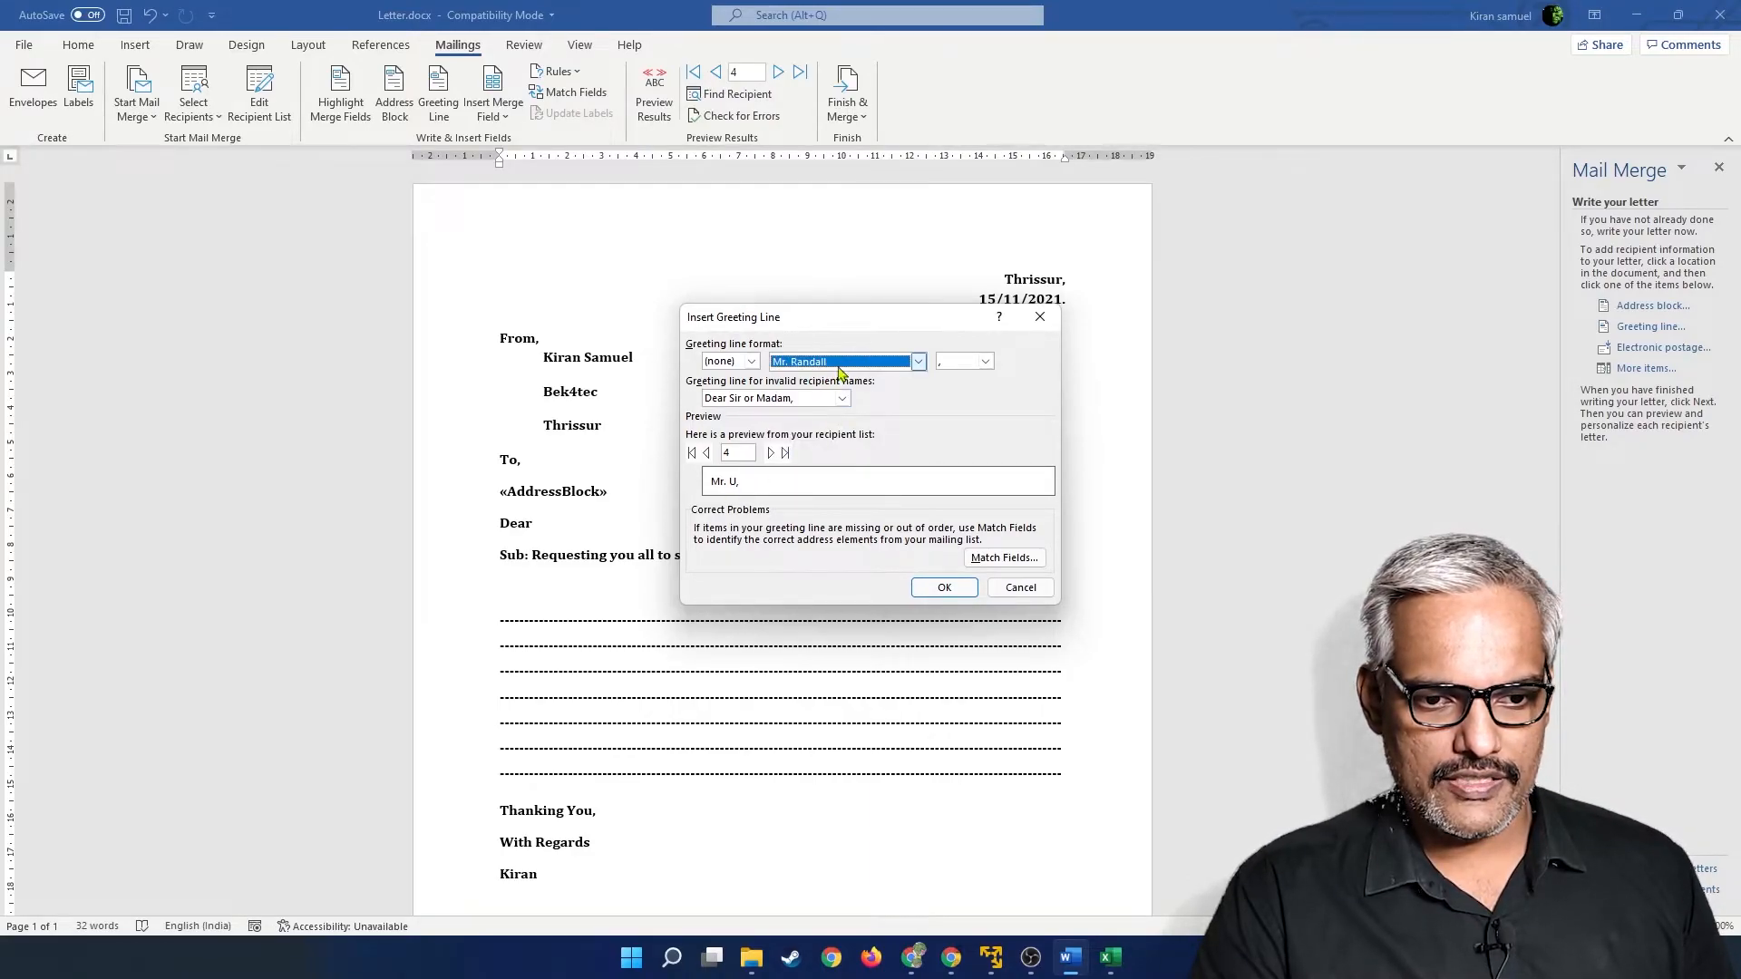
{"action": "left_click", "coordinate": [919, 361]}
{"action": "left_click", "coordinate": [864, 404]}
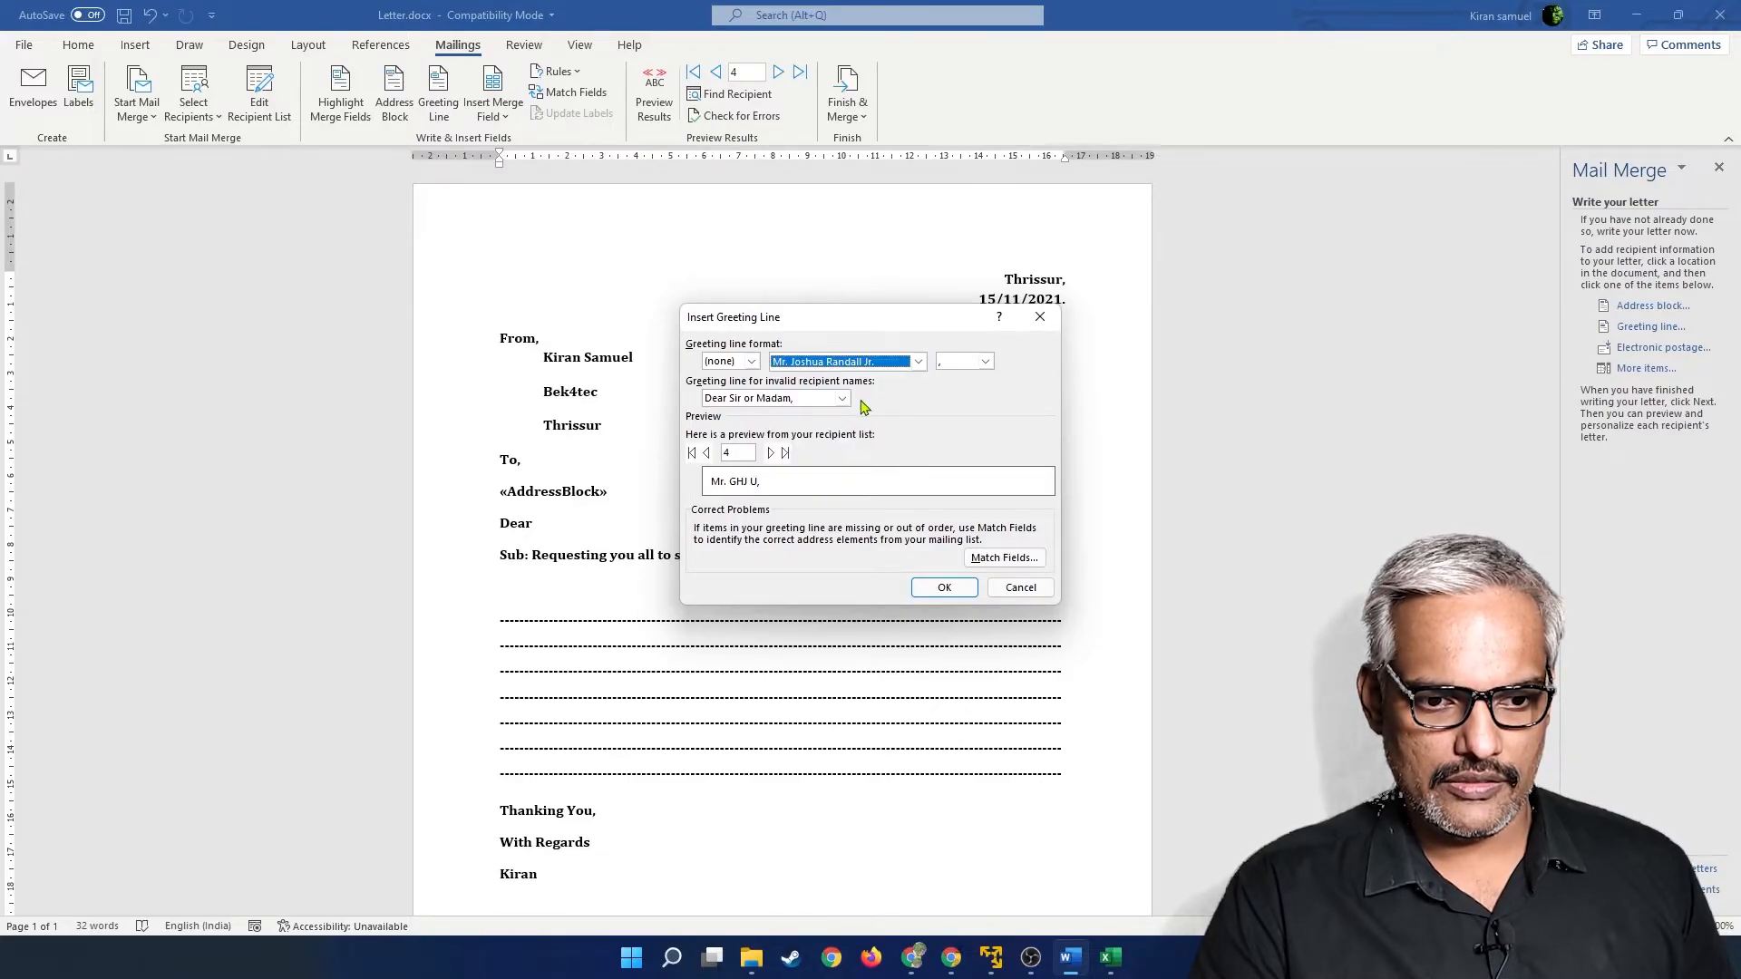
Preview the greeting line back to recipient 2 and insert it into the letter.
{"action": "left_click", "coordinate": [706, 453]}
{"action": "left_click", "coordinate": [707, 453]}
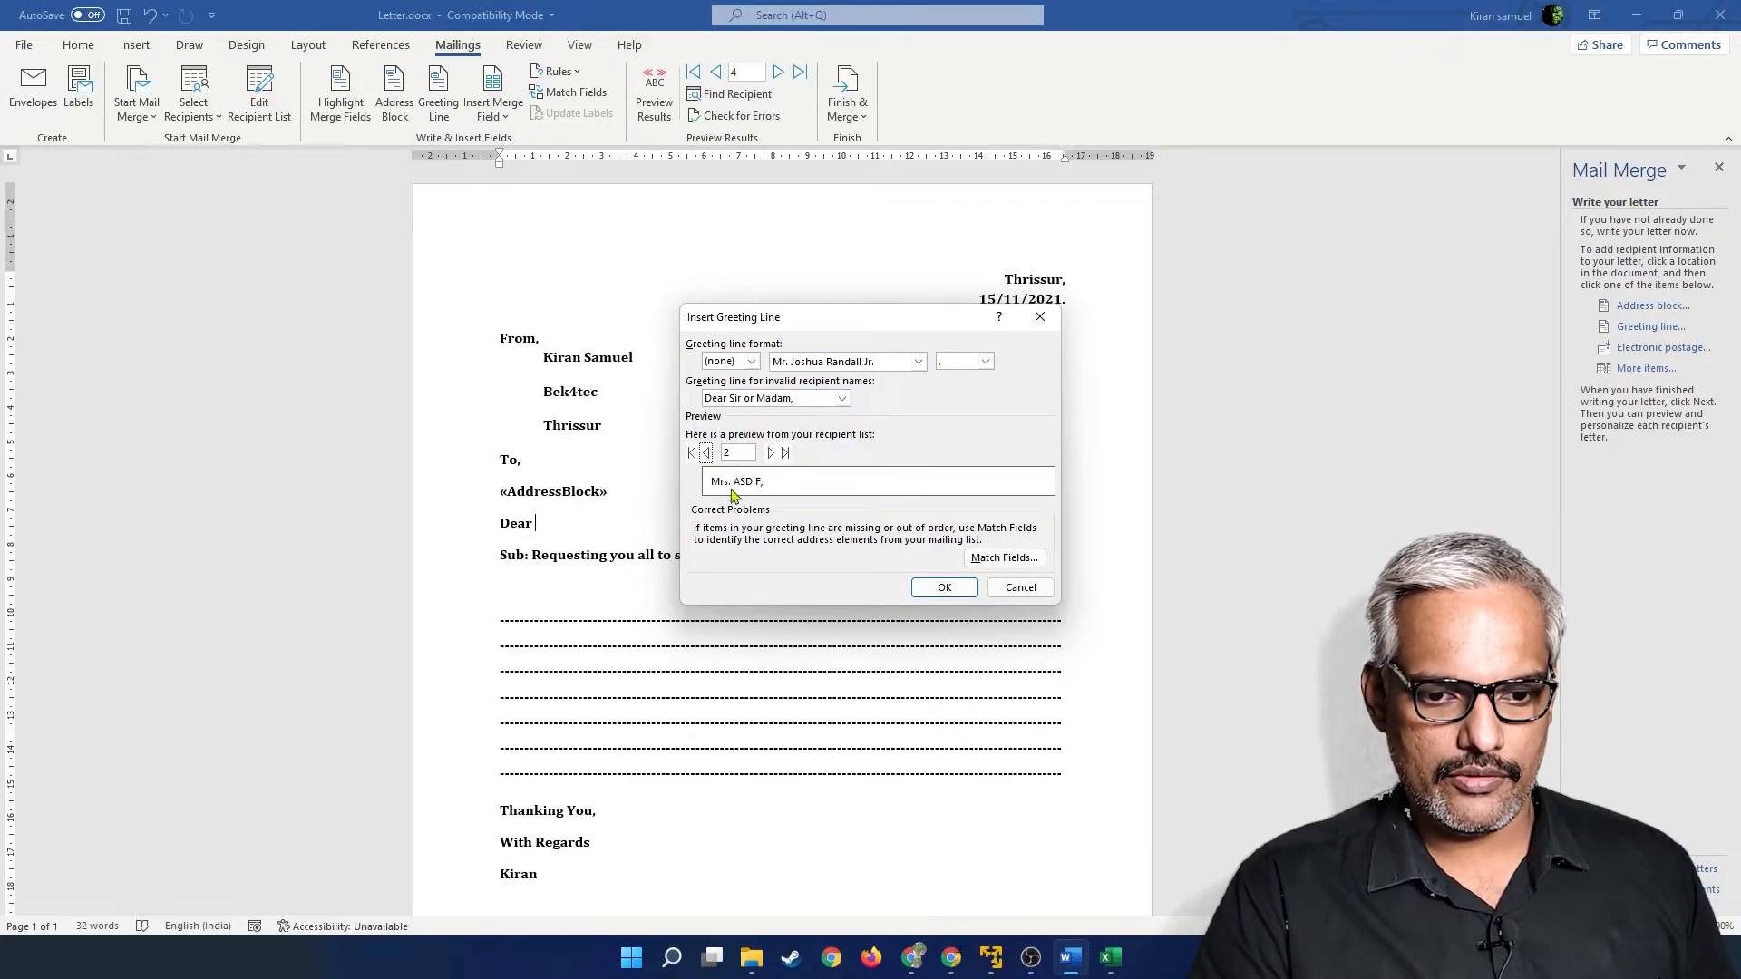
{"action": "left_click", "coordinate": [944, 587]}
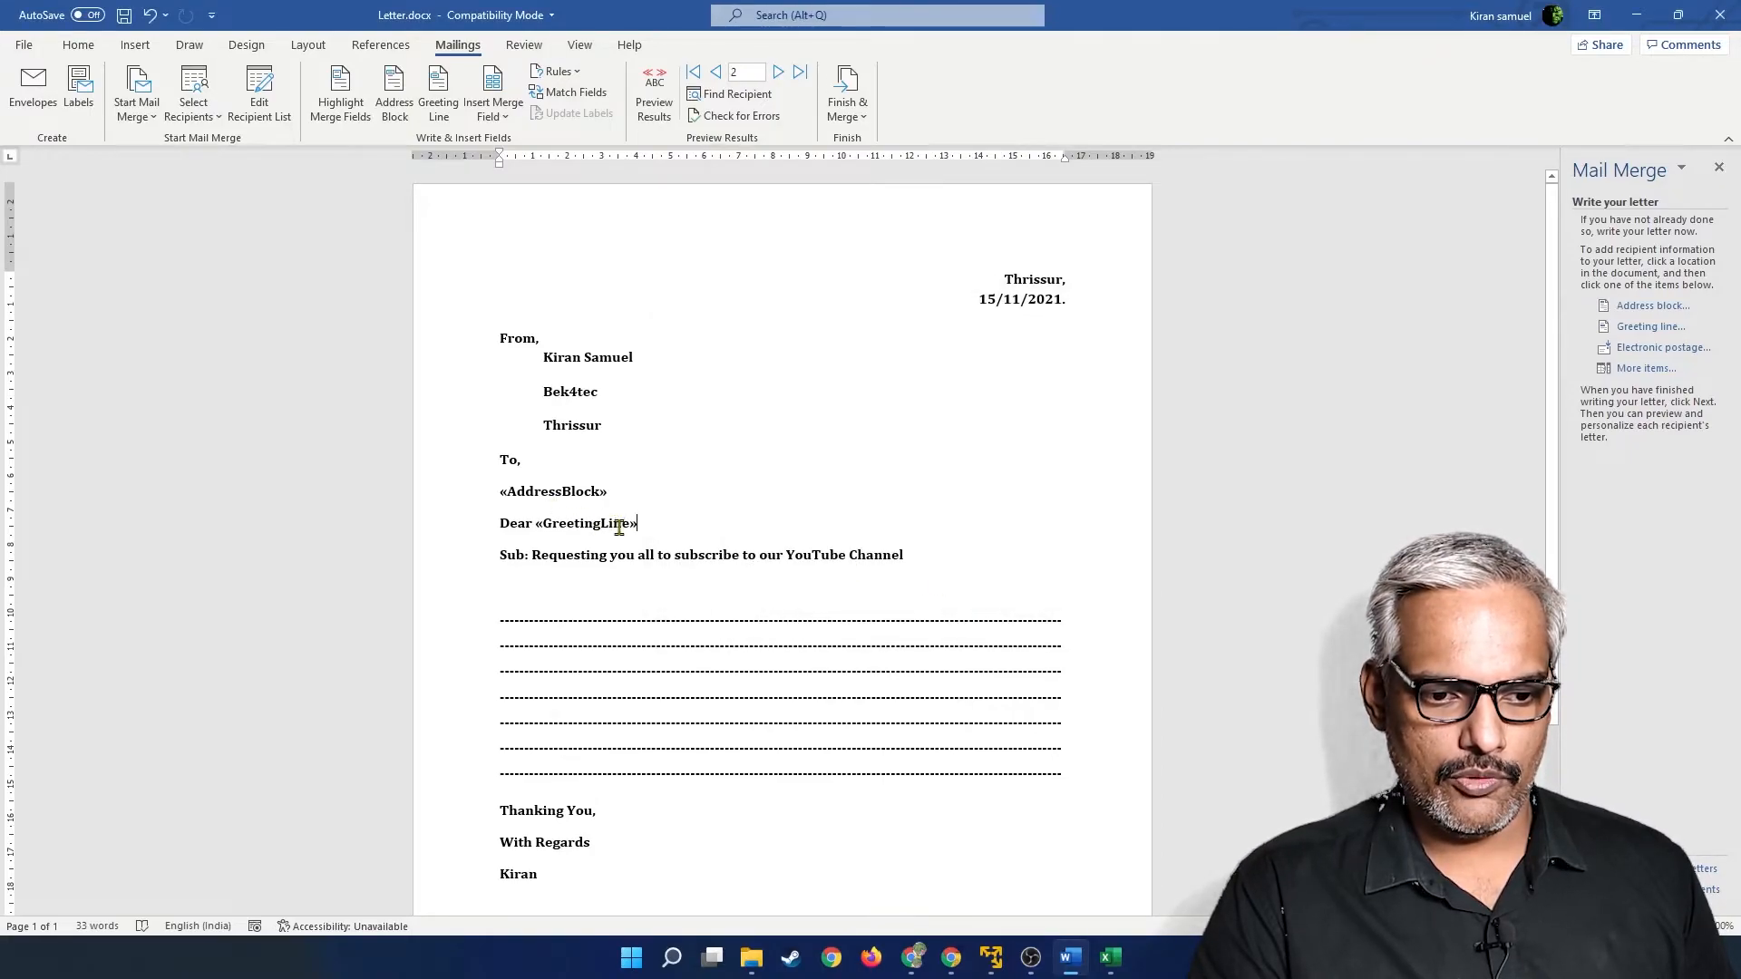
Finish the merge by printing all records to Microsoft Print to PDF.
{"action": "scroll", "coordinate": [760, 554], "scroll_direction": "down", "scroll_amount": 2}
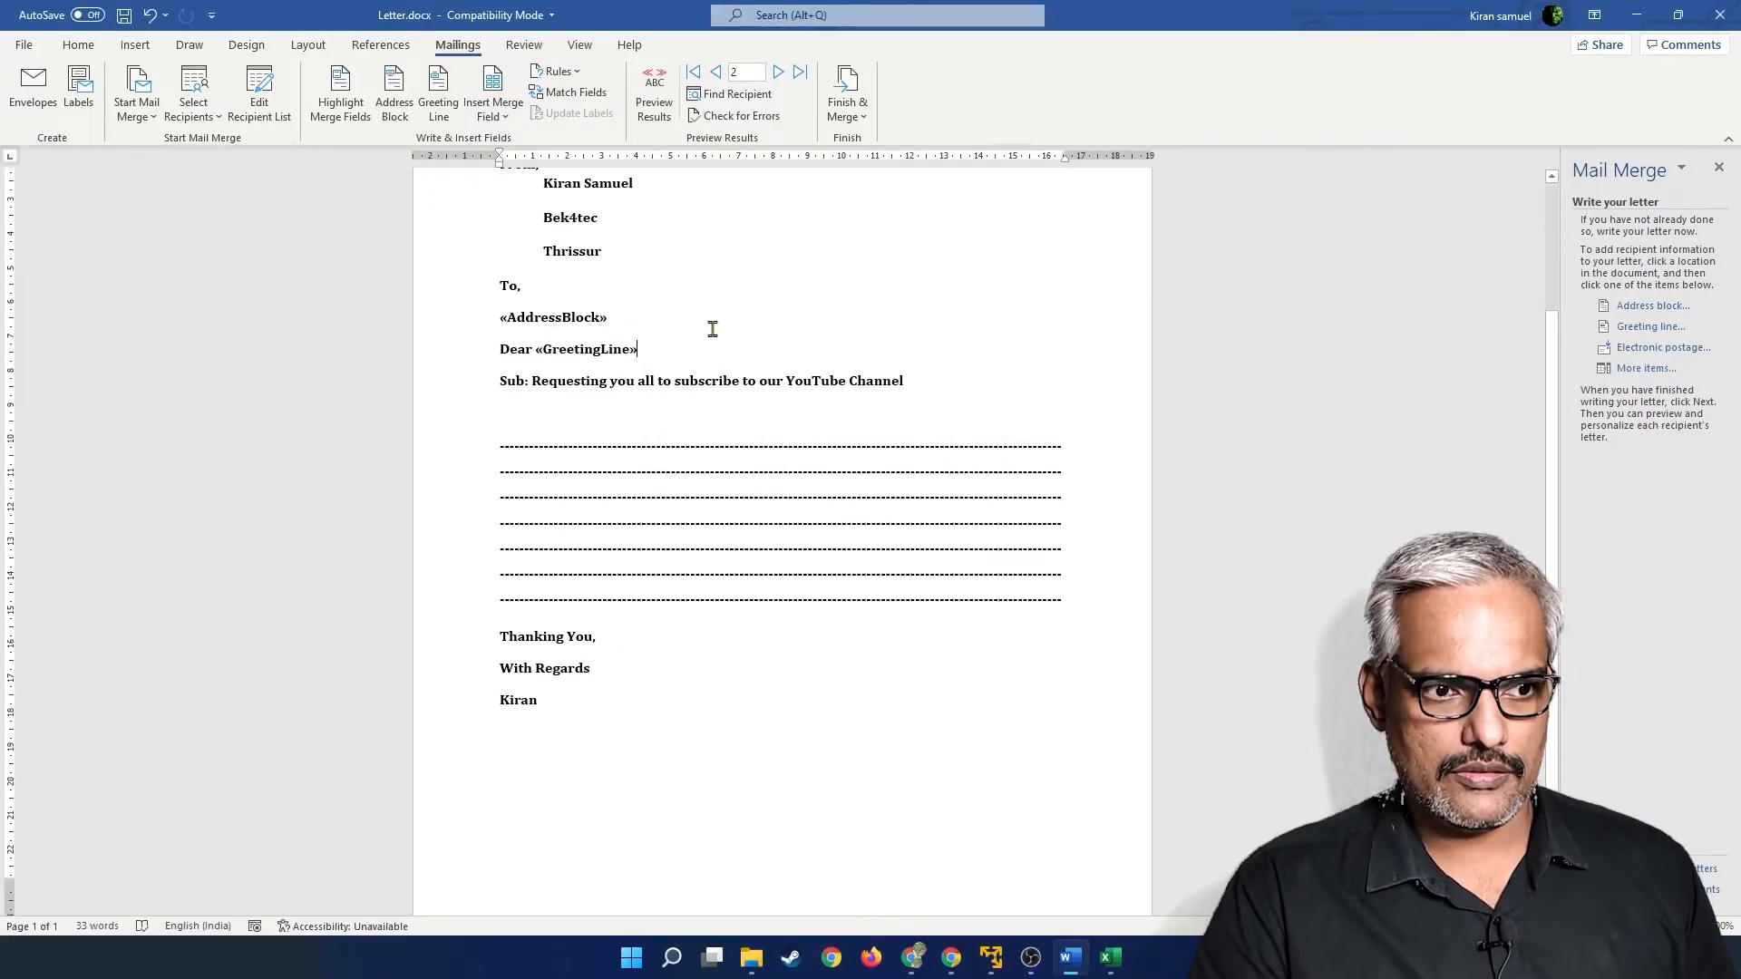
{"action": "left_click", "coordinate": [858, 92]}
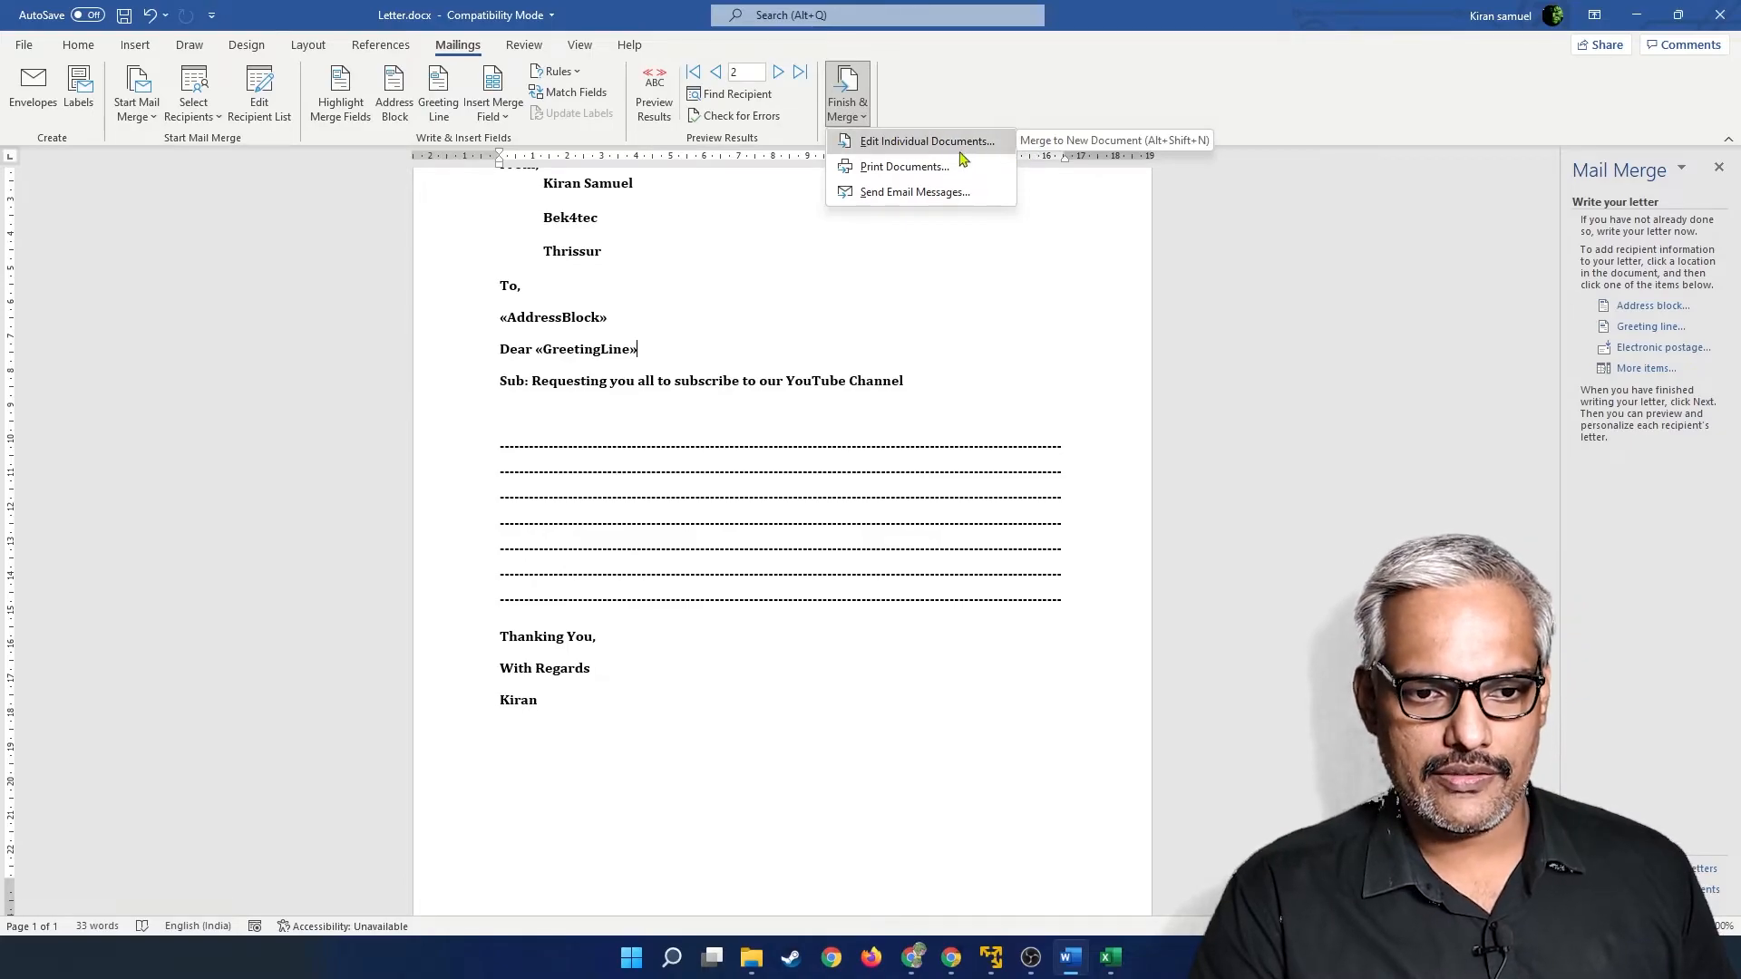
{"action": "left_click", "coordinate": [889, 169]}
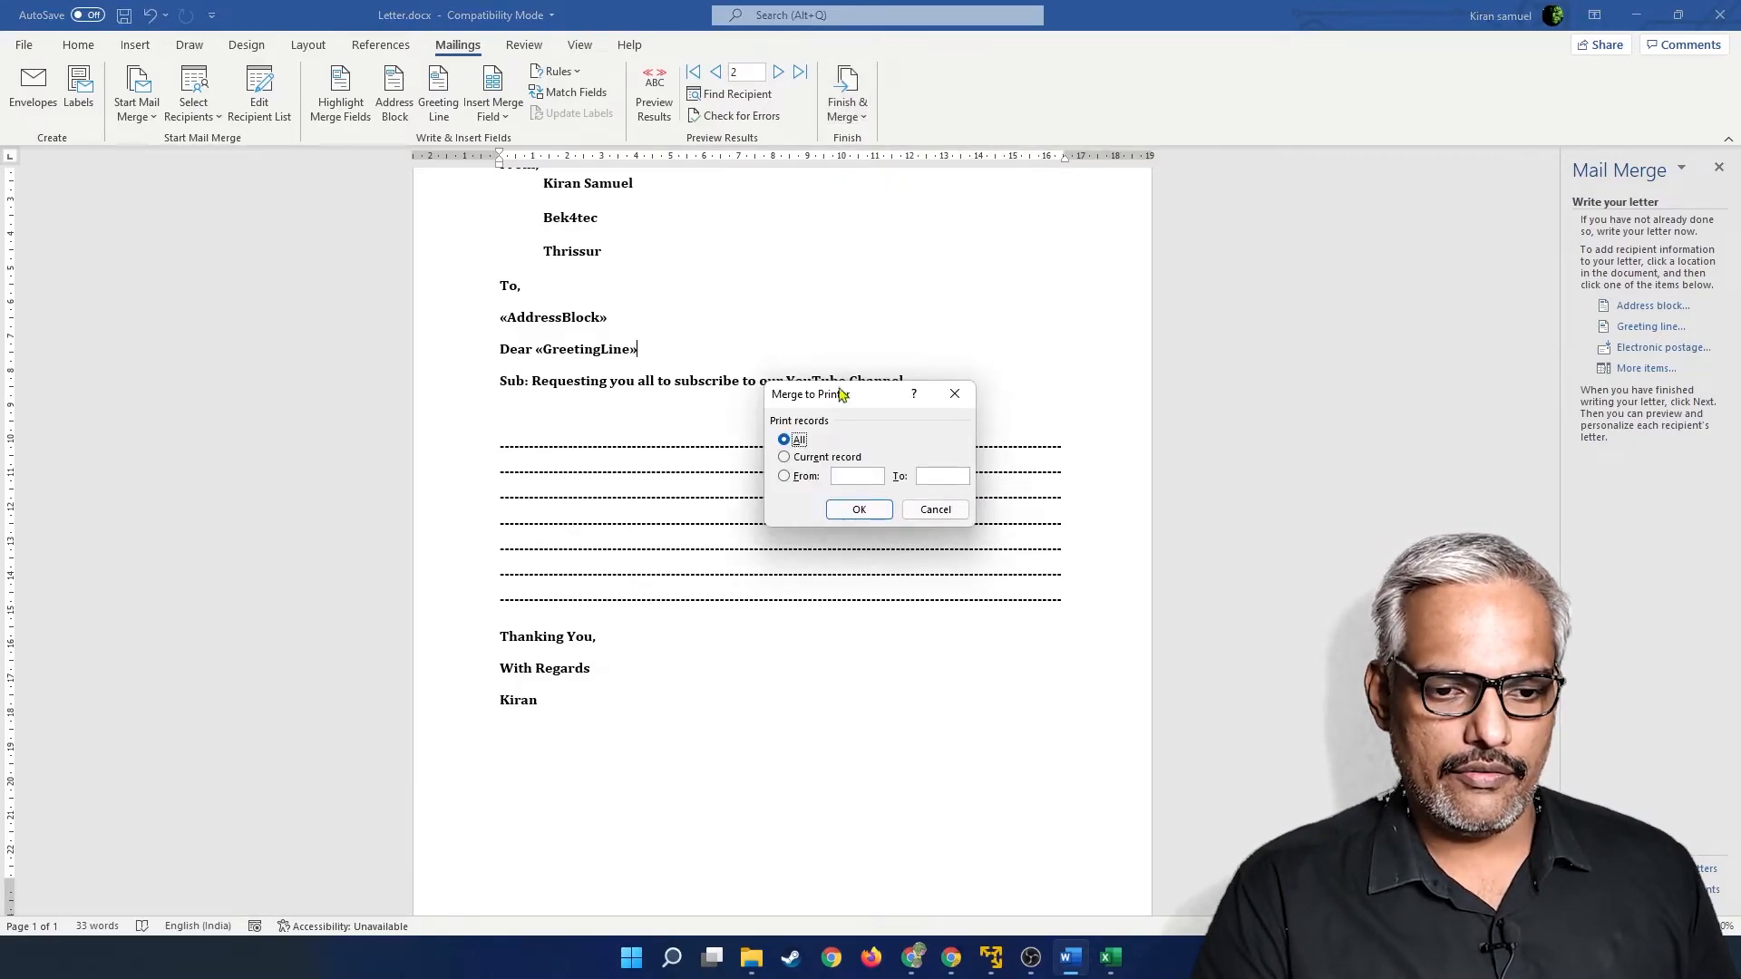
{"action": "left_click", "coordinate": [860, 507]}
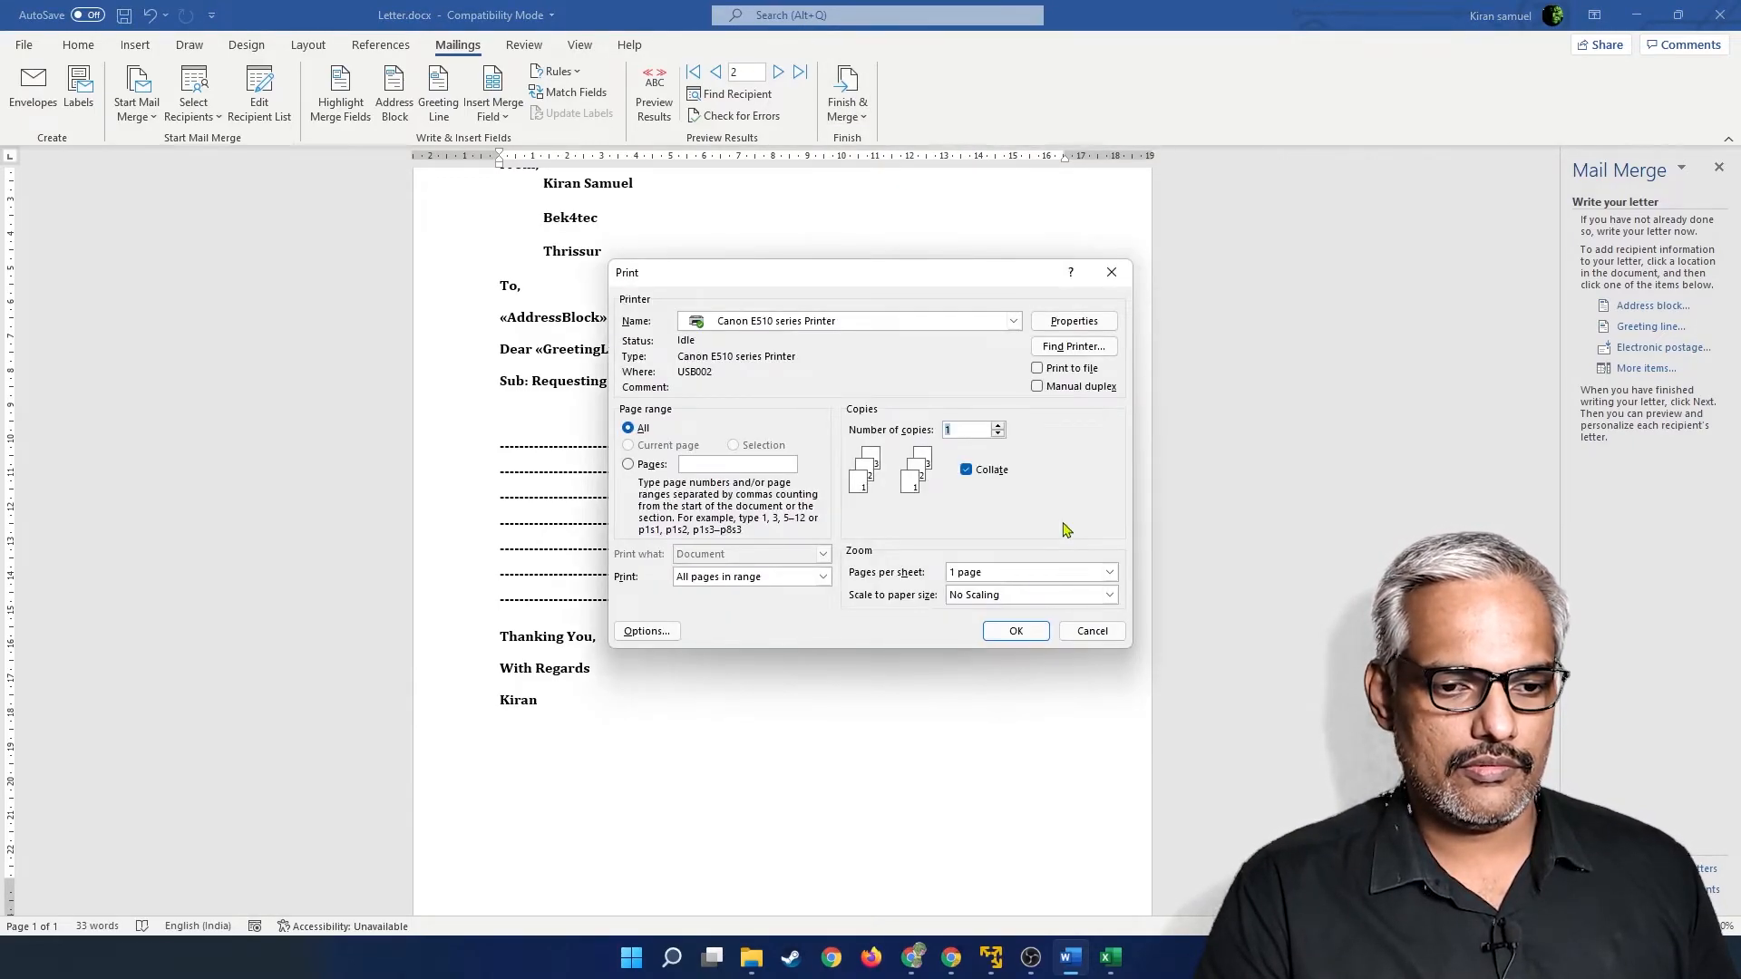
{"action": "left_click", "coordinate": [875, 327]}
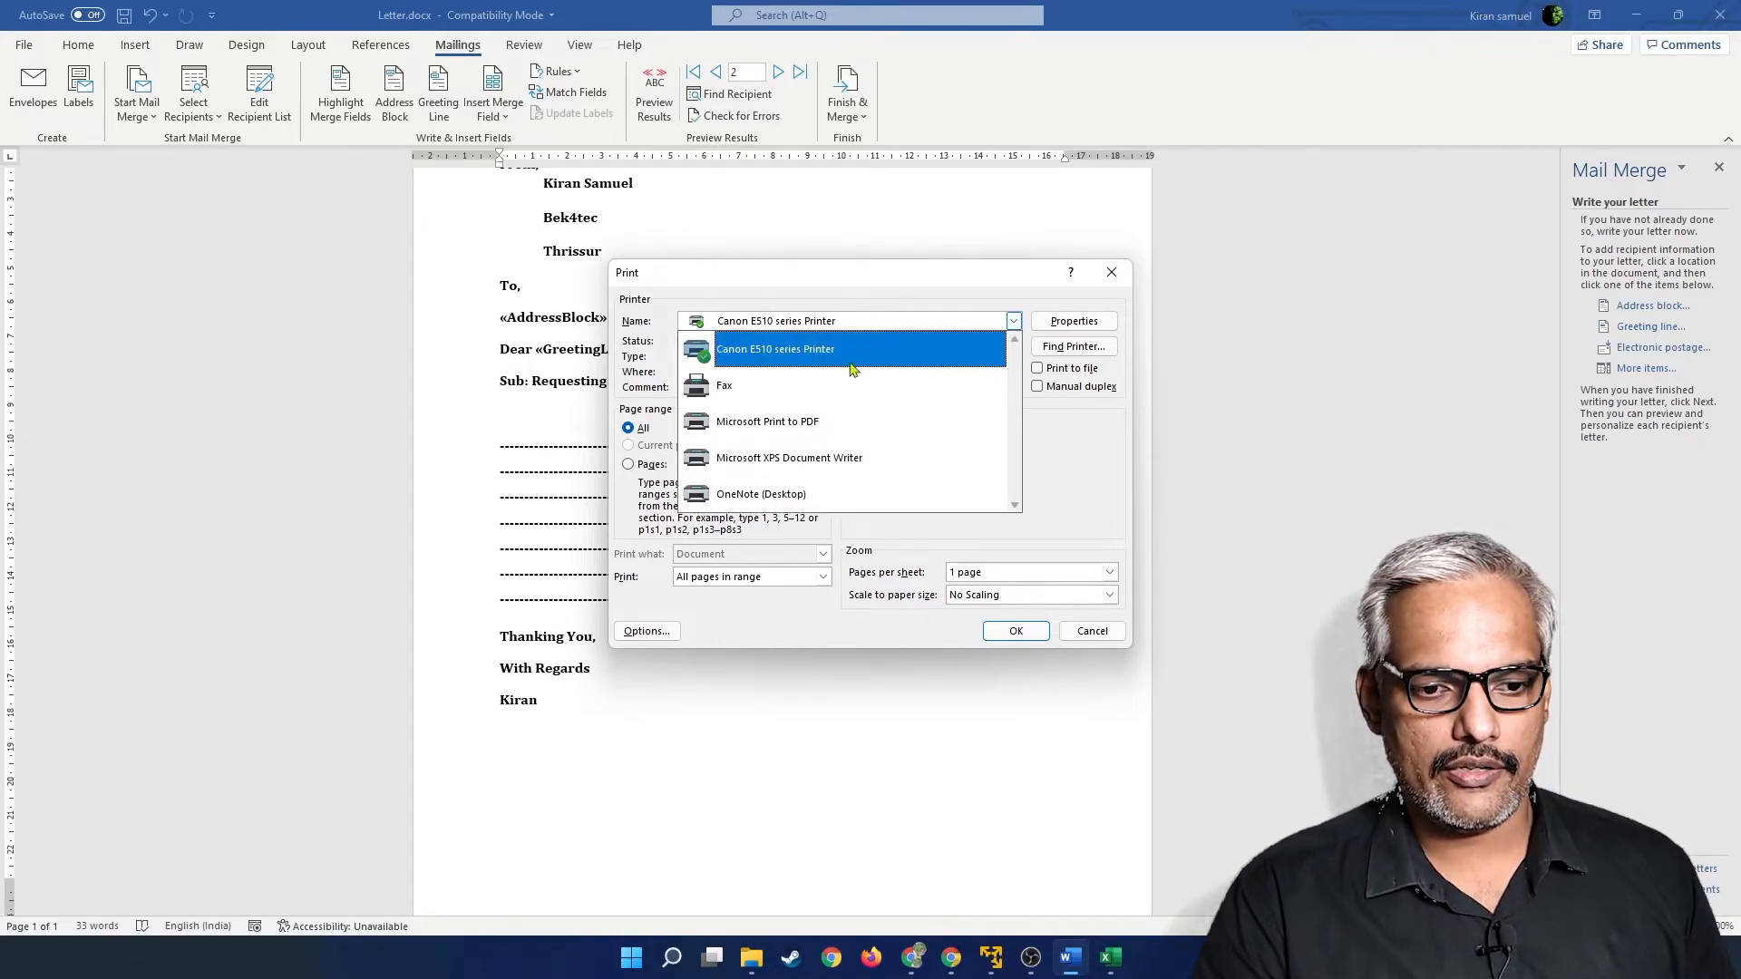
{"action": "left_click", "coordinate": [789, 429]}
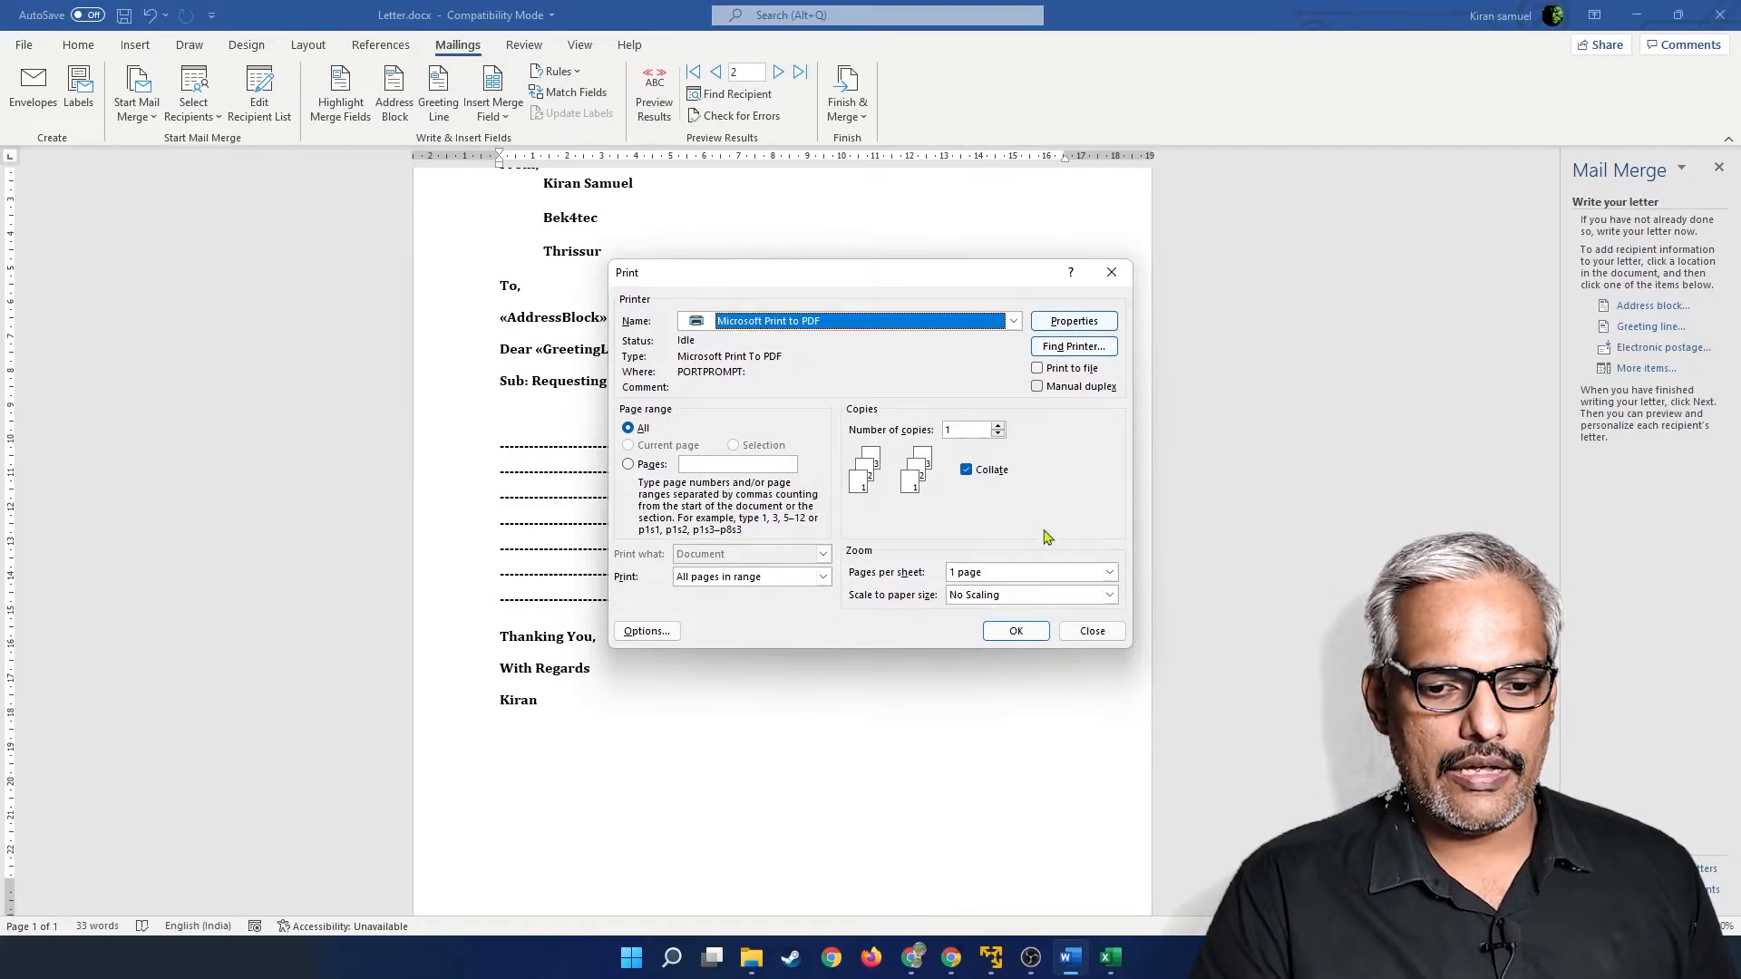
{"action": "left_click", "coordinate": [1015, 633]}
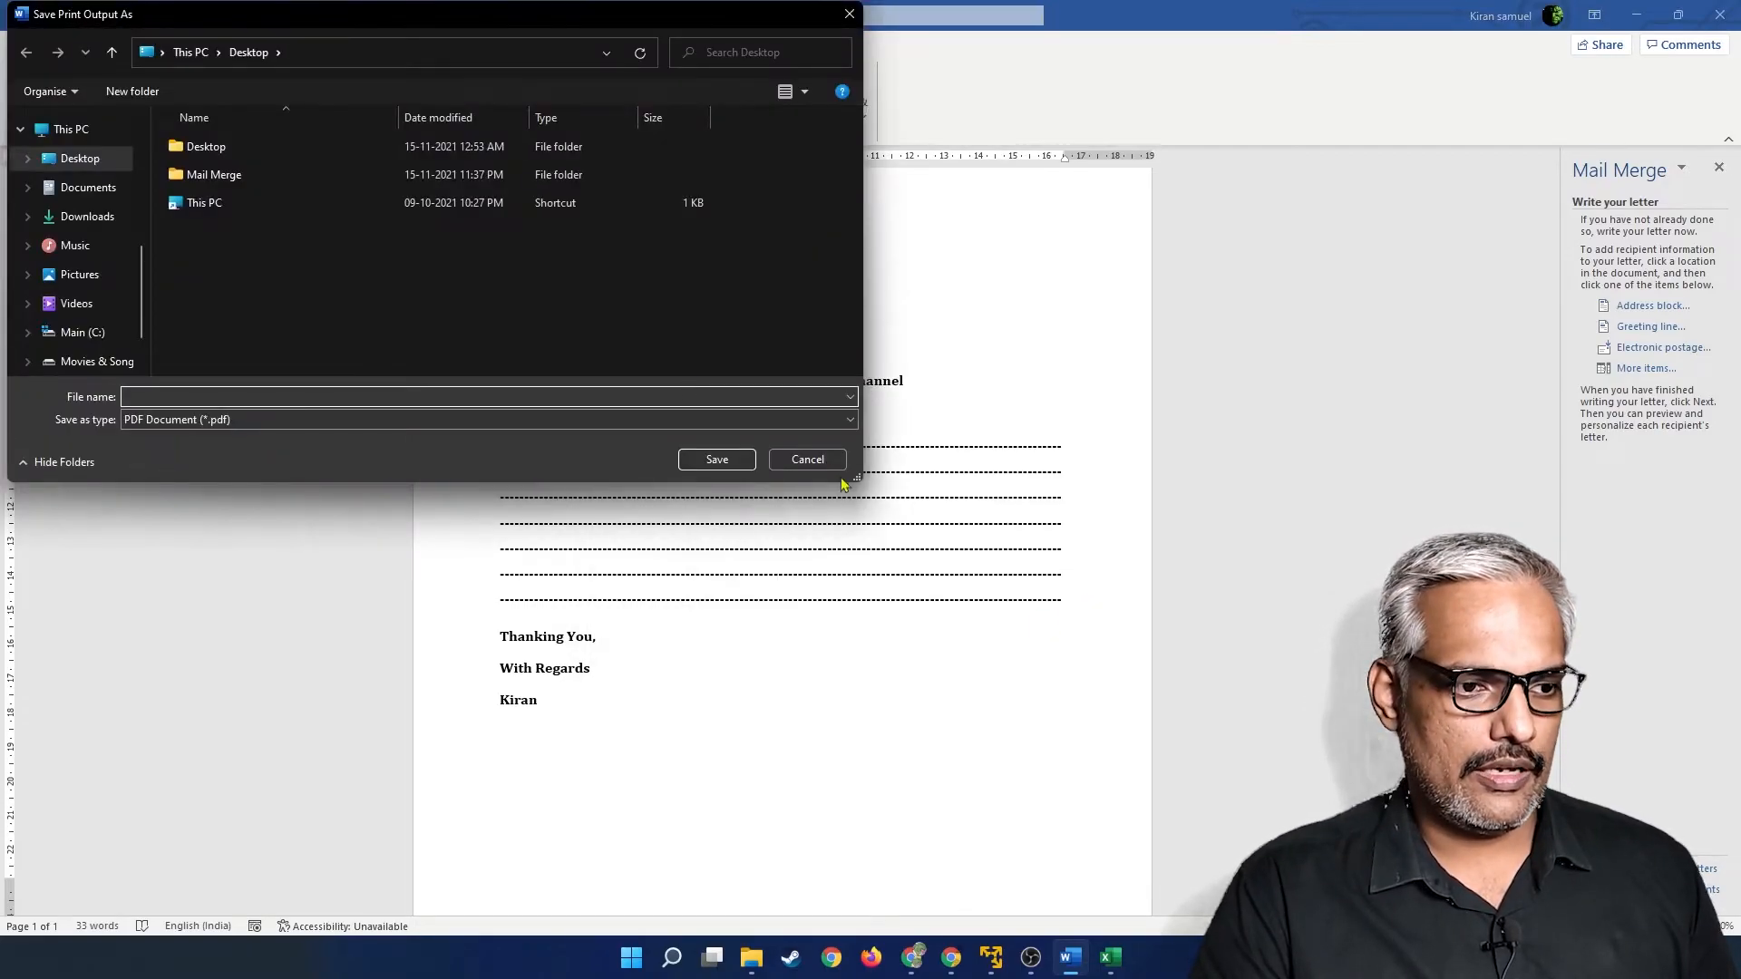
Save the print output as a PDF named Final Print in the Mail Merge folder on the Desktop.
{"action": "double_click", "coordinate": [259, 175]}
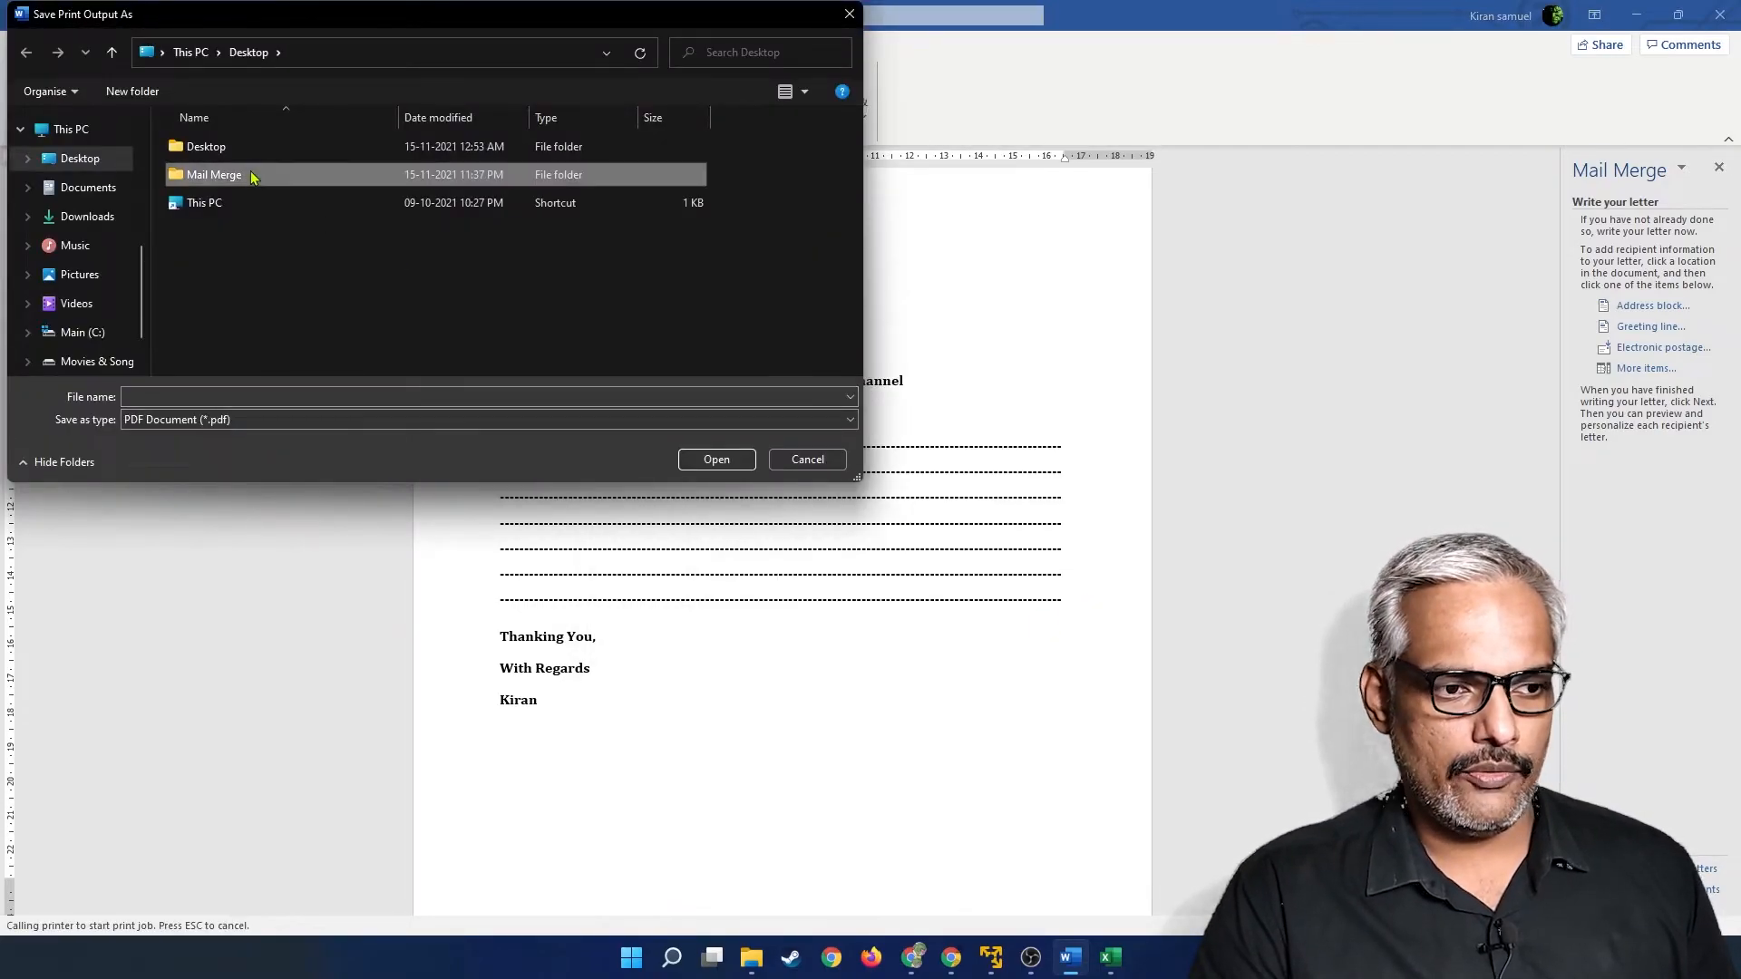
{"action": "left_click", "coordinate": [165, 391]}
{"action": "type", "text": "Fin"}
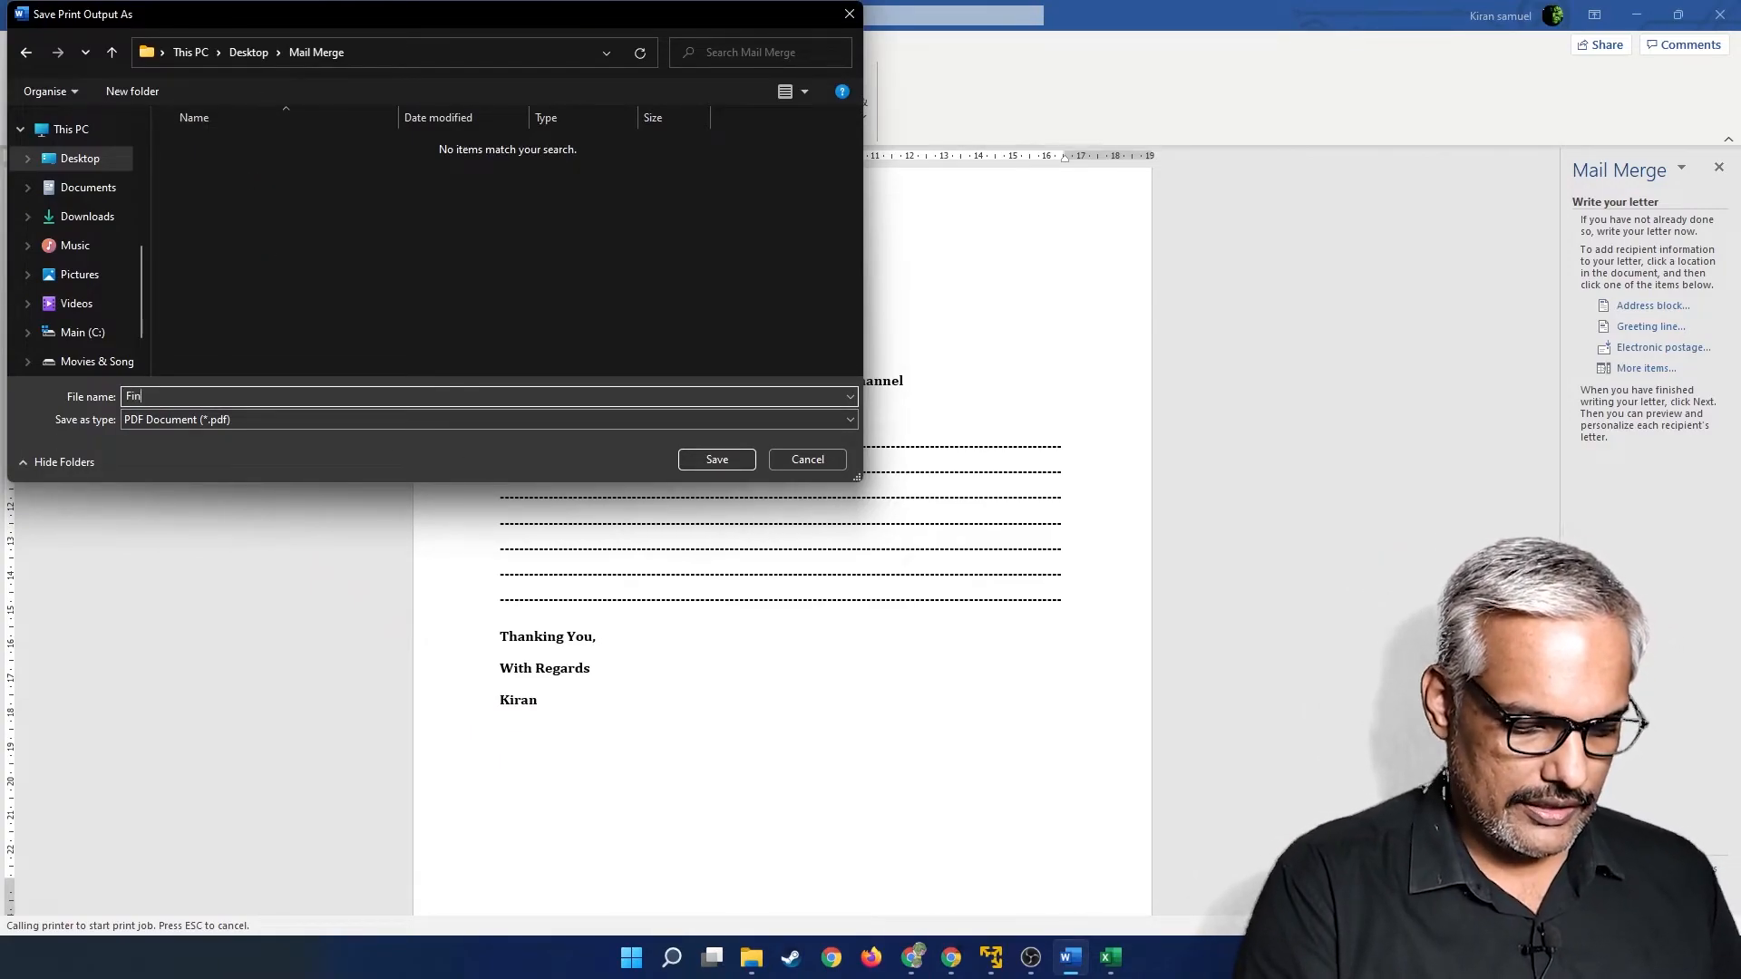
{"action": "type", "text": "a"}
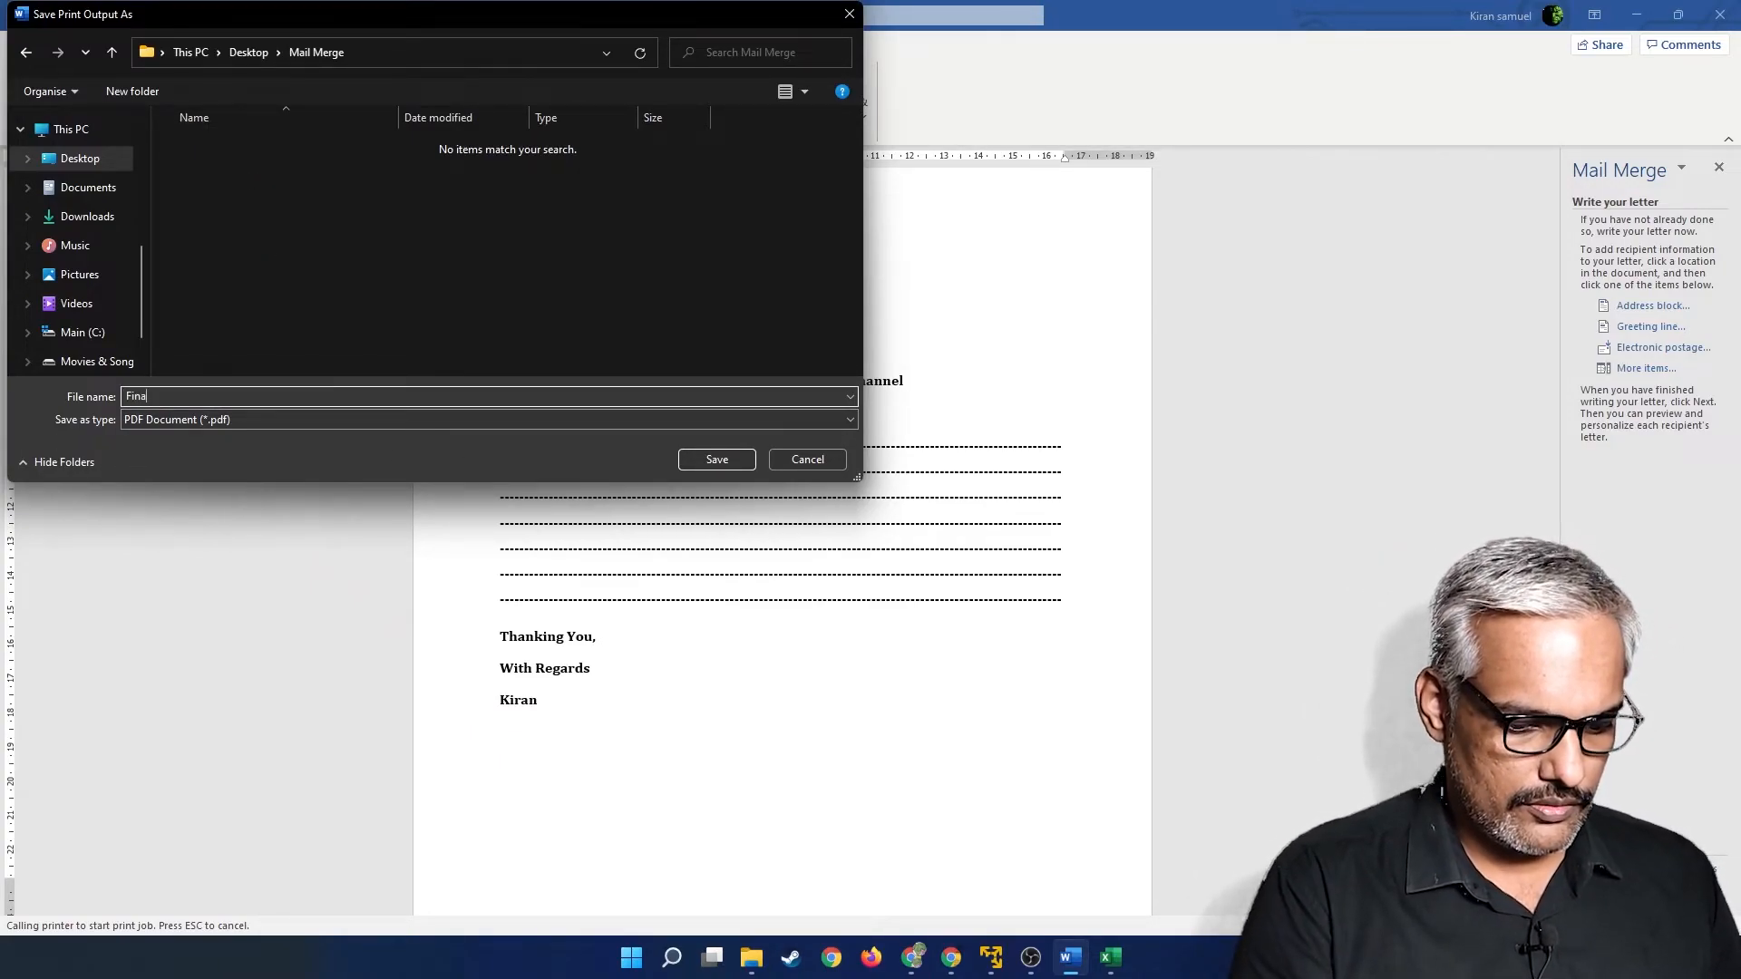
{"action": "type", "text": "l Prin"}
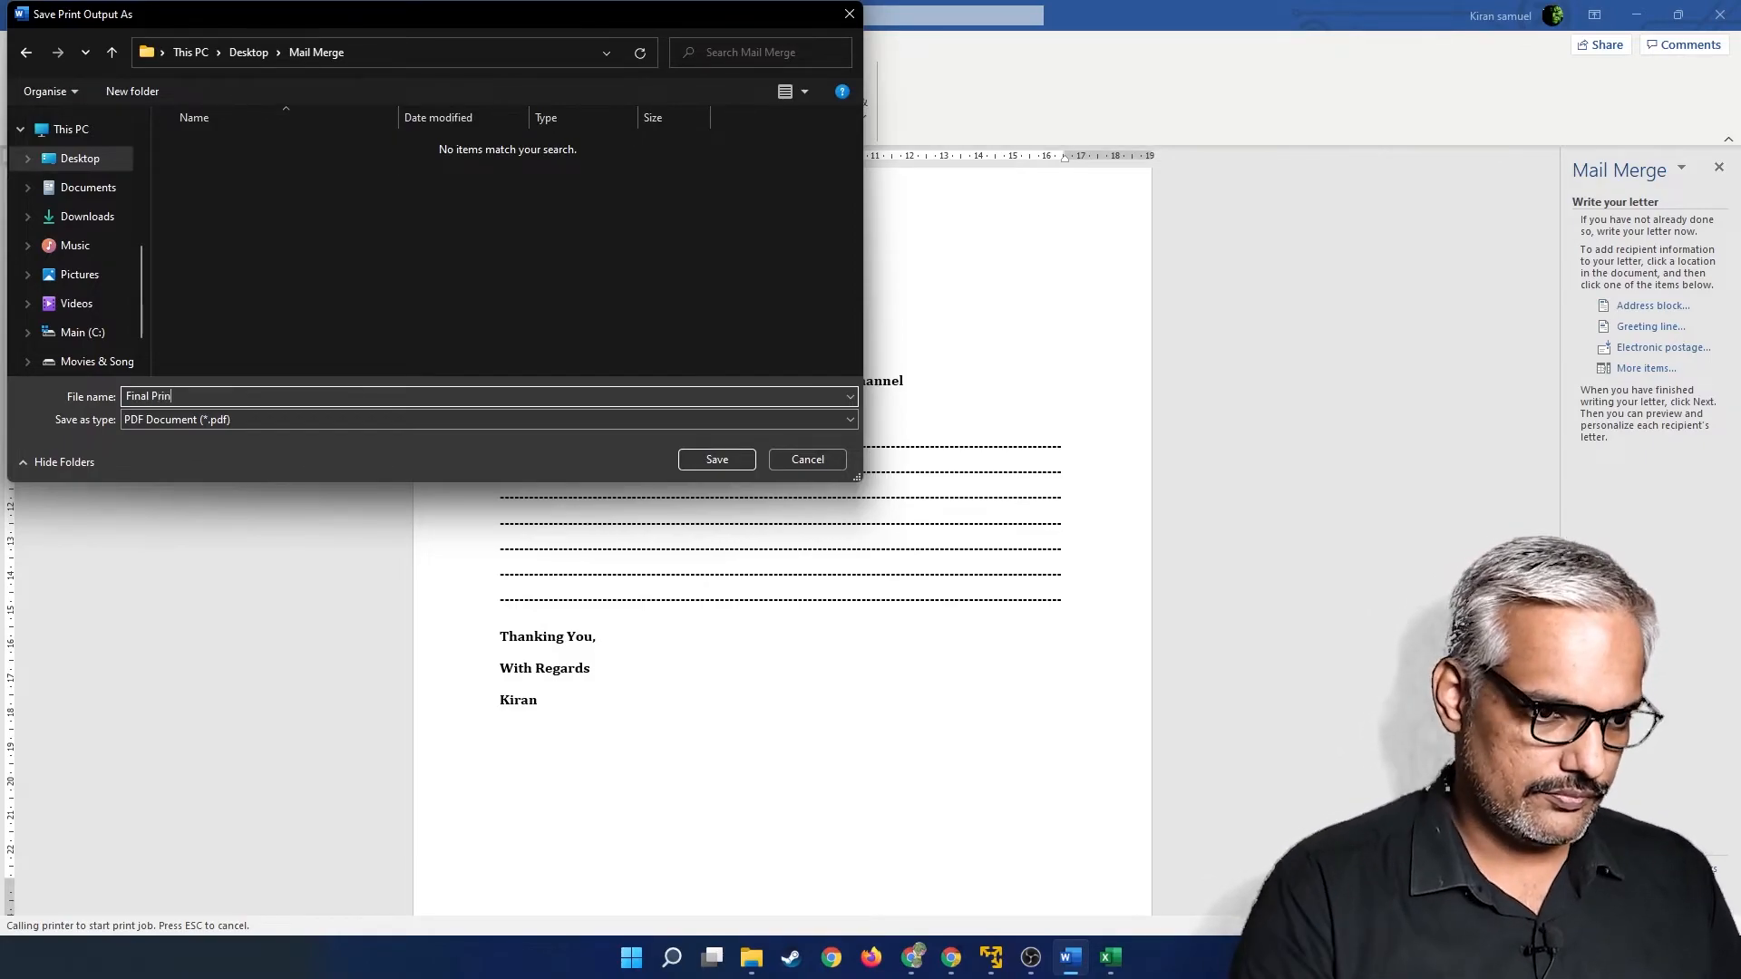
{"action": "type", "text": "t"}
{"action": "left_click", "coordinate": [716, 459]}
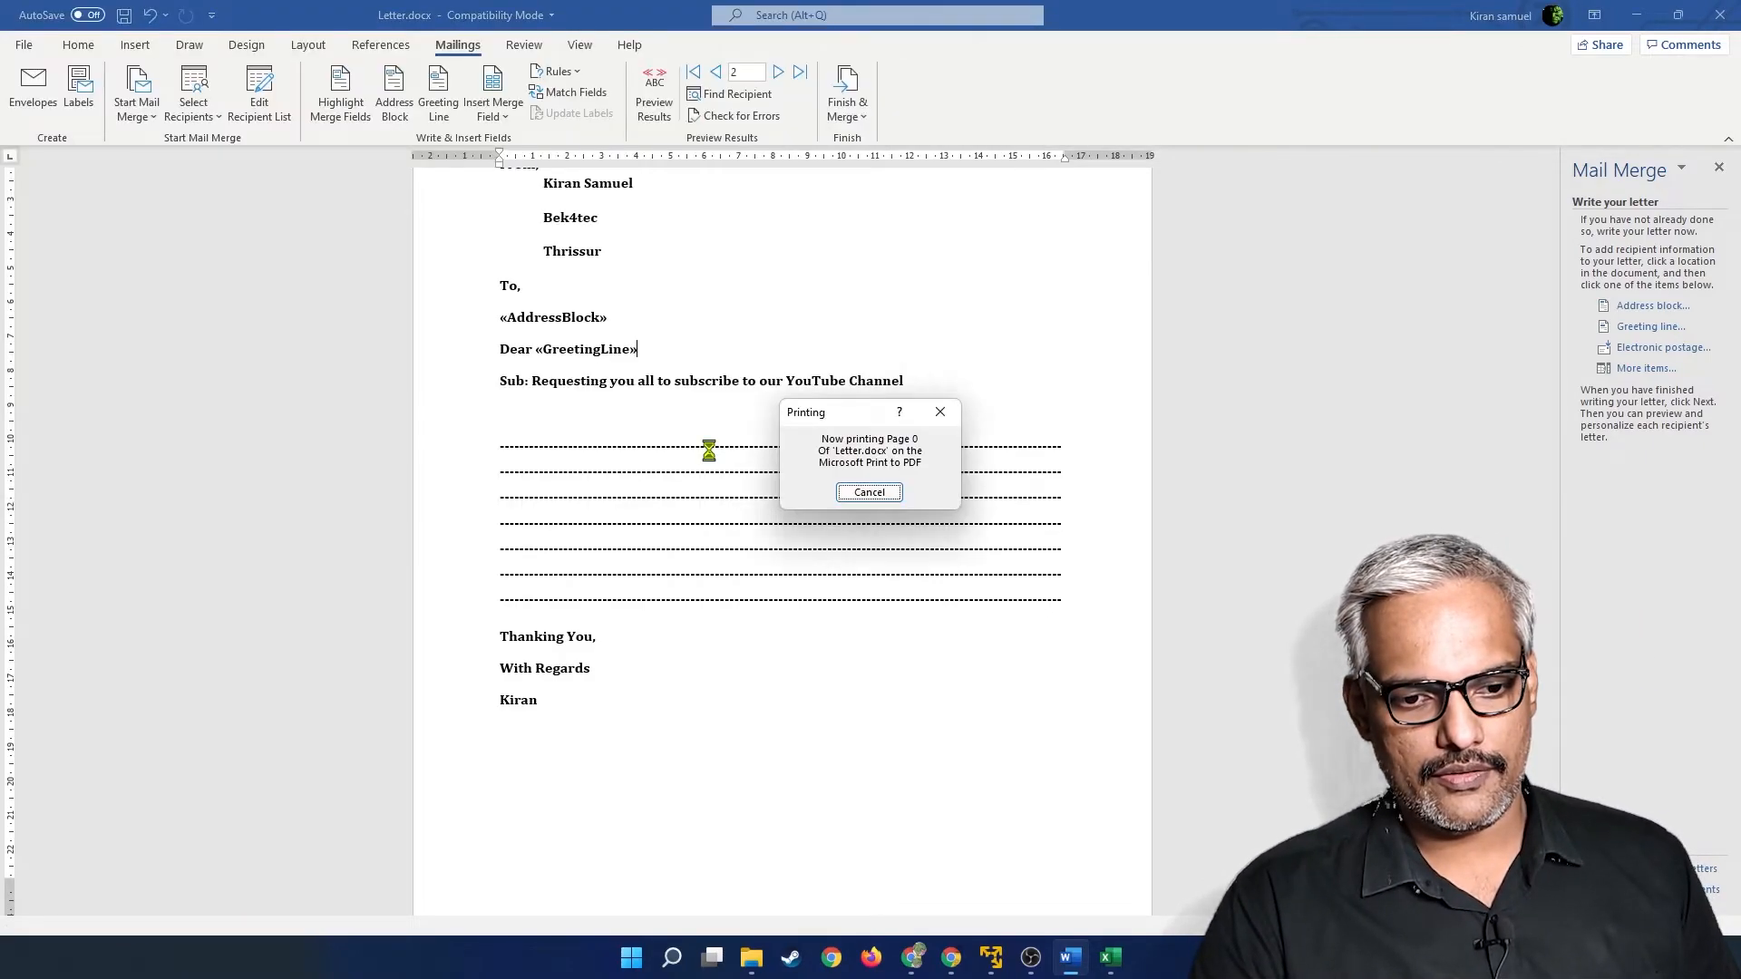
Minimize the letter and the Address.xlsx workbook and open Final Print.pdf in Adobe Reader to view the merged letters.
{"action": "left_click", "coordinate": [1638, 15]}
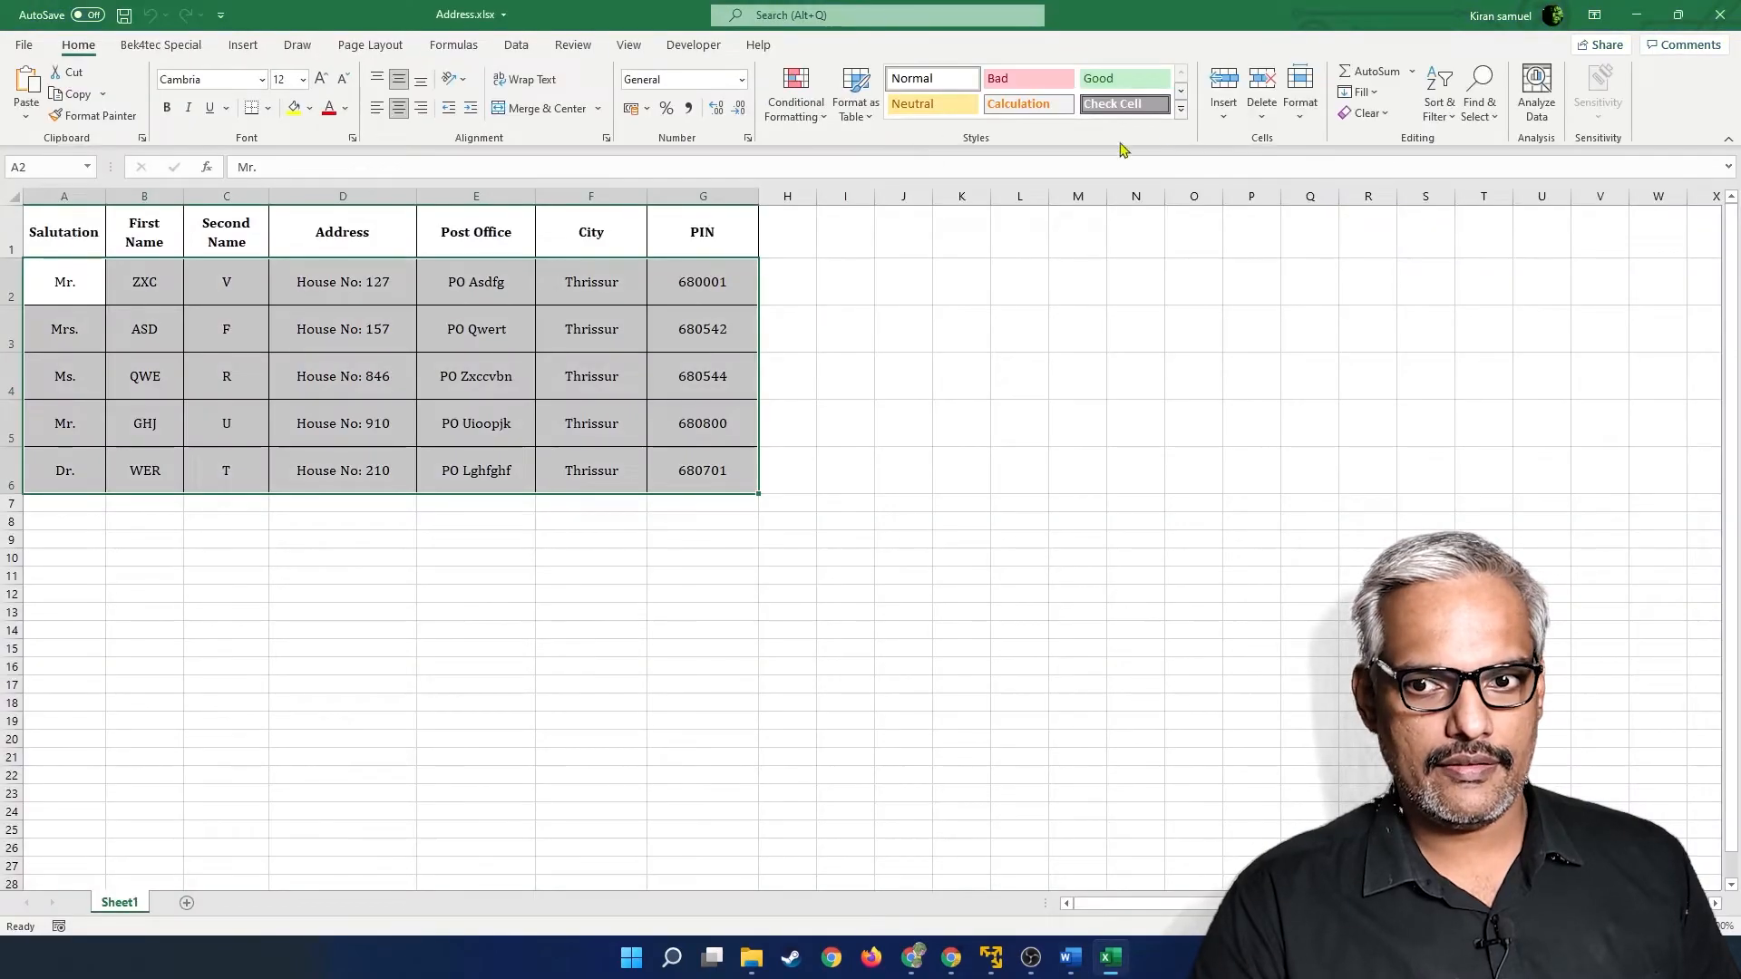
{"action": "left_click", "coordinate": [1638, 15]}
{"action": "double_click", "coordinate": [258, 191]}
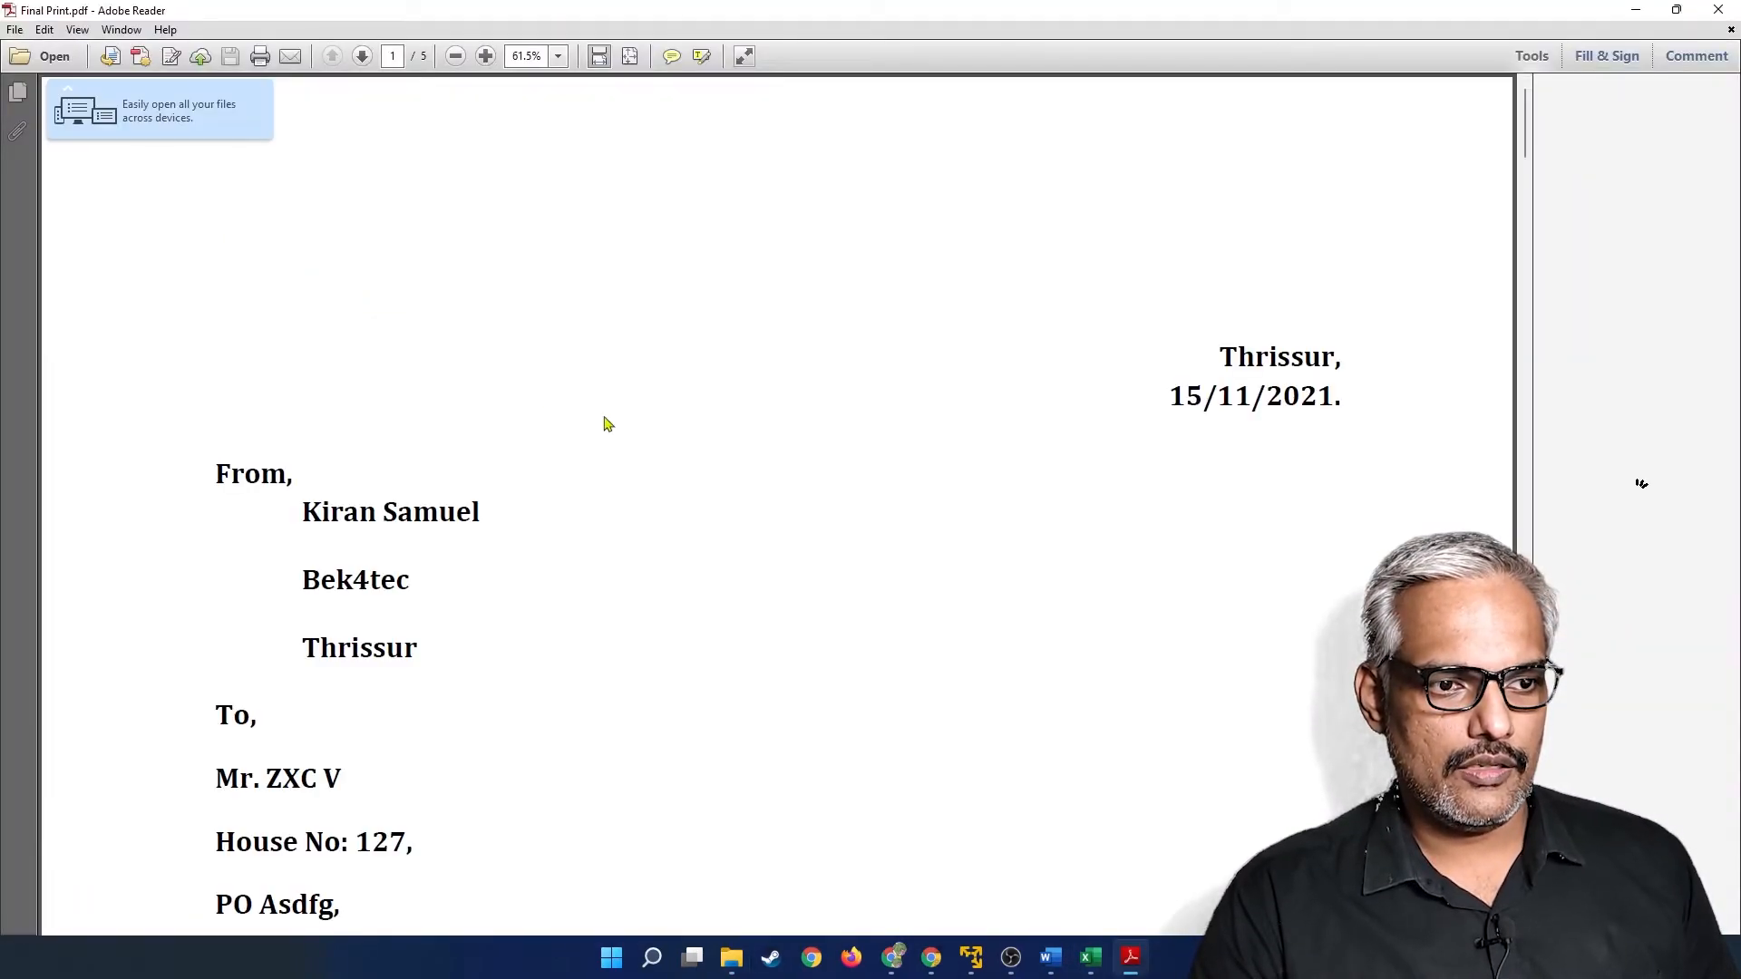
Check the recipient address and greeting on every page of Final Print.pdf and close the file.
{"action": "left_click", "coordinate": [456, 58]}
{"action": "left_click", "coordinate": [455, 56]}
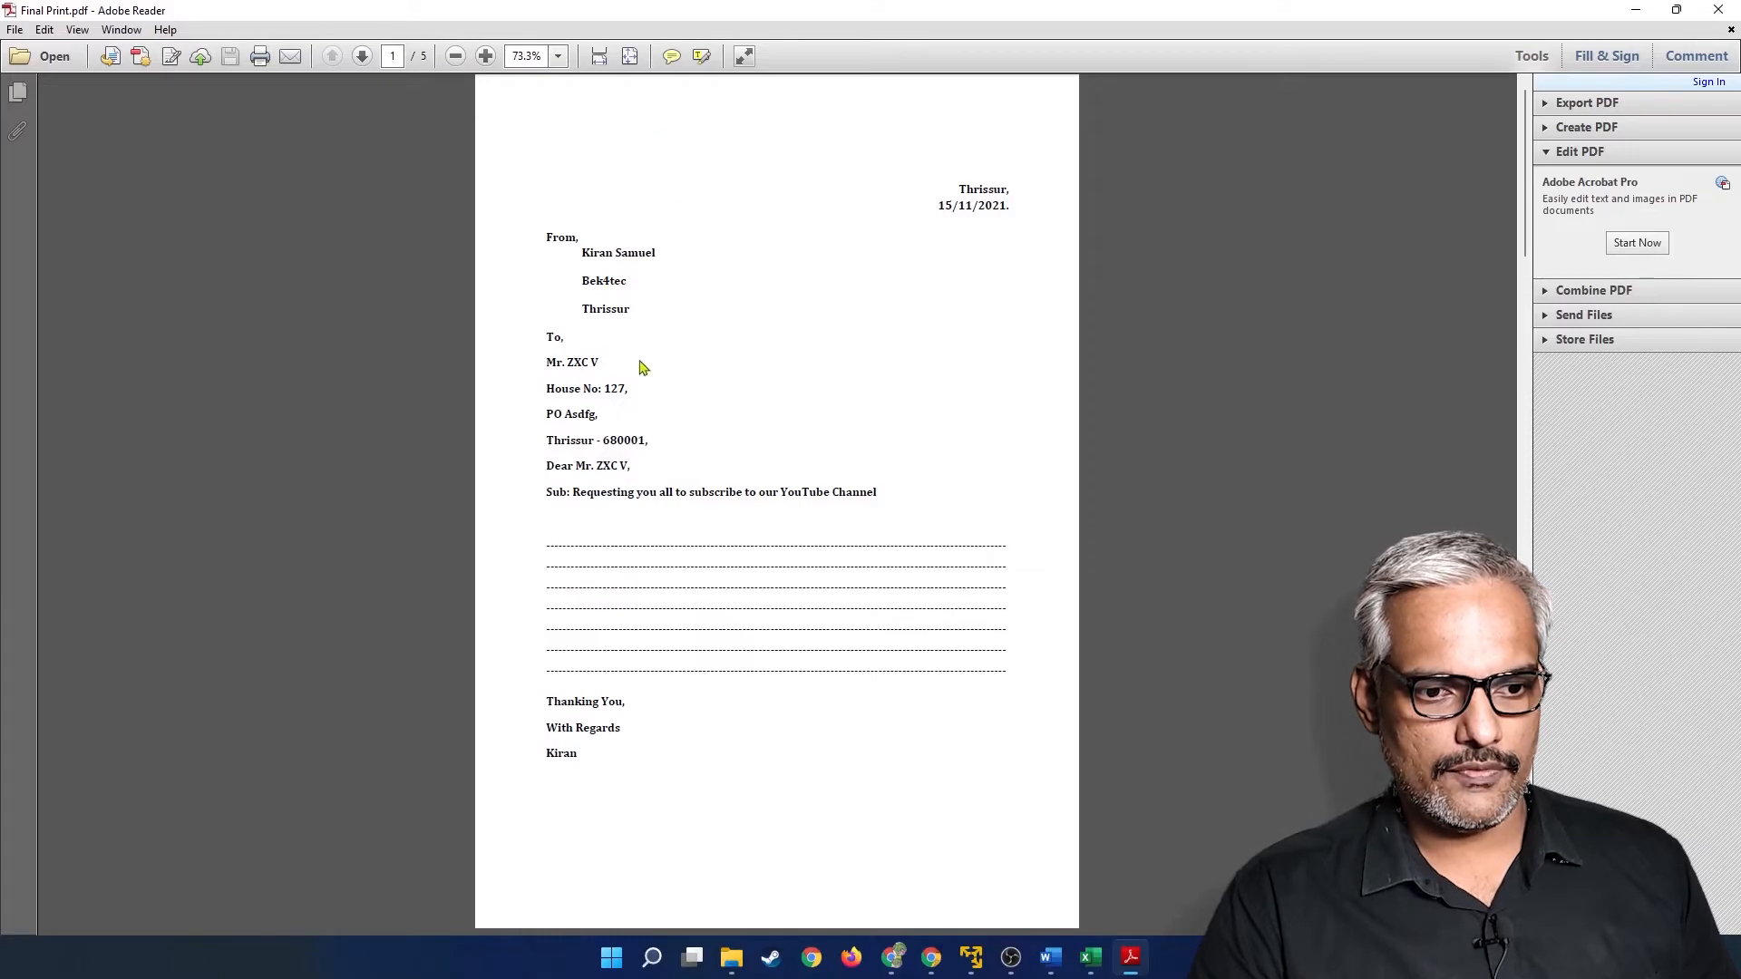
{"action": "left_click_drag", "start_coordinate": [546, 362], "coordinate": [647, 420]}
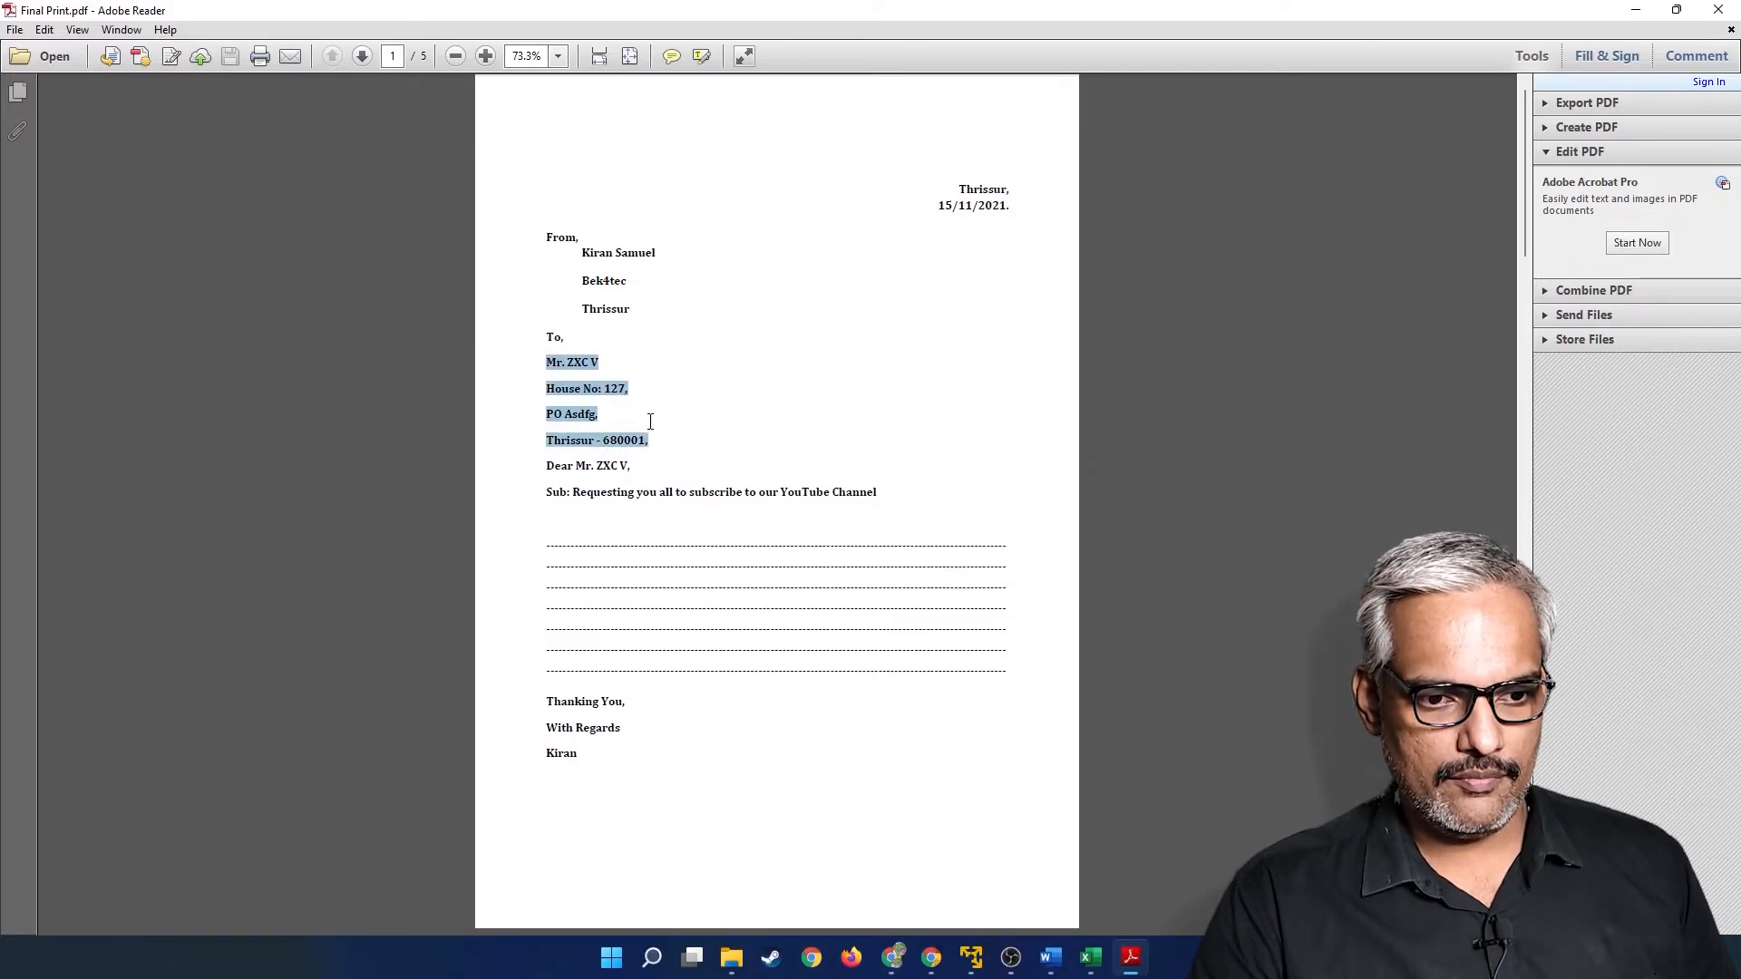
{"action": "left_click_drag", "start_coordinate": [549, 469], "coordinate": [801, 762]}
{"action": "scroll", "coordinate": [844, 716], "scroll_direction": "down", "scroll_amount": 3}
{"action": "scroll", "coordinate": [844, 716], "scroll_direction": "down", "scroll_amount": 7}
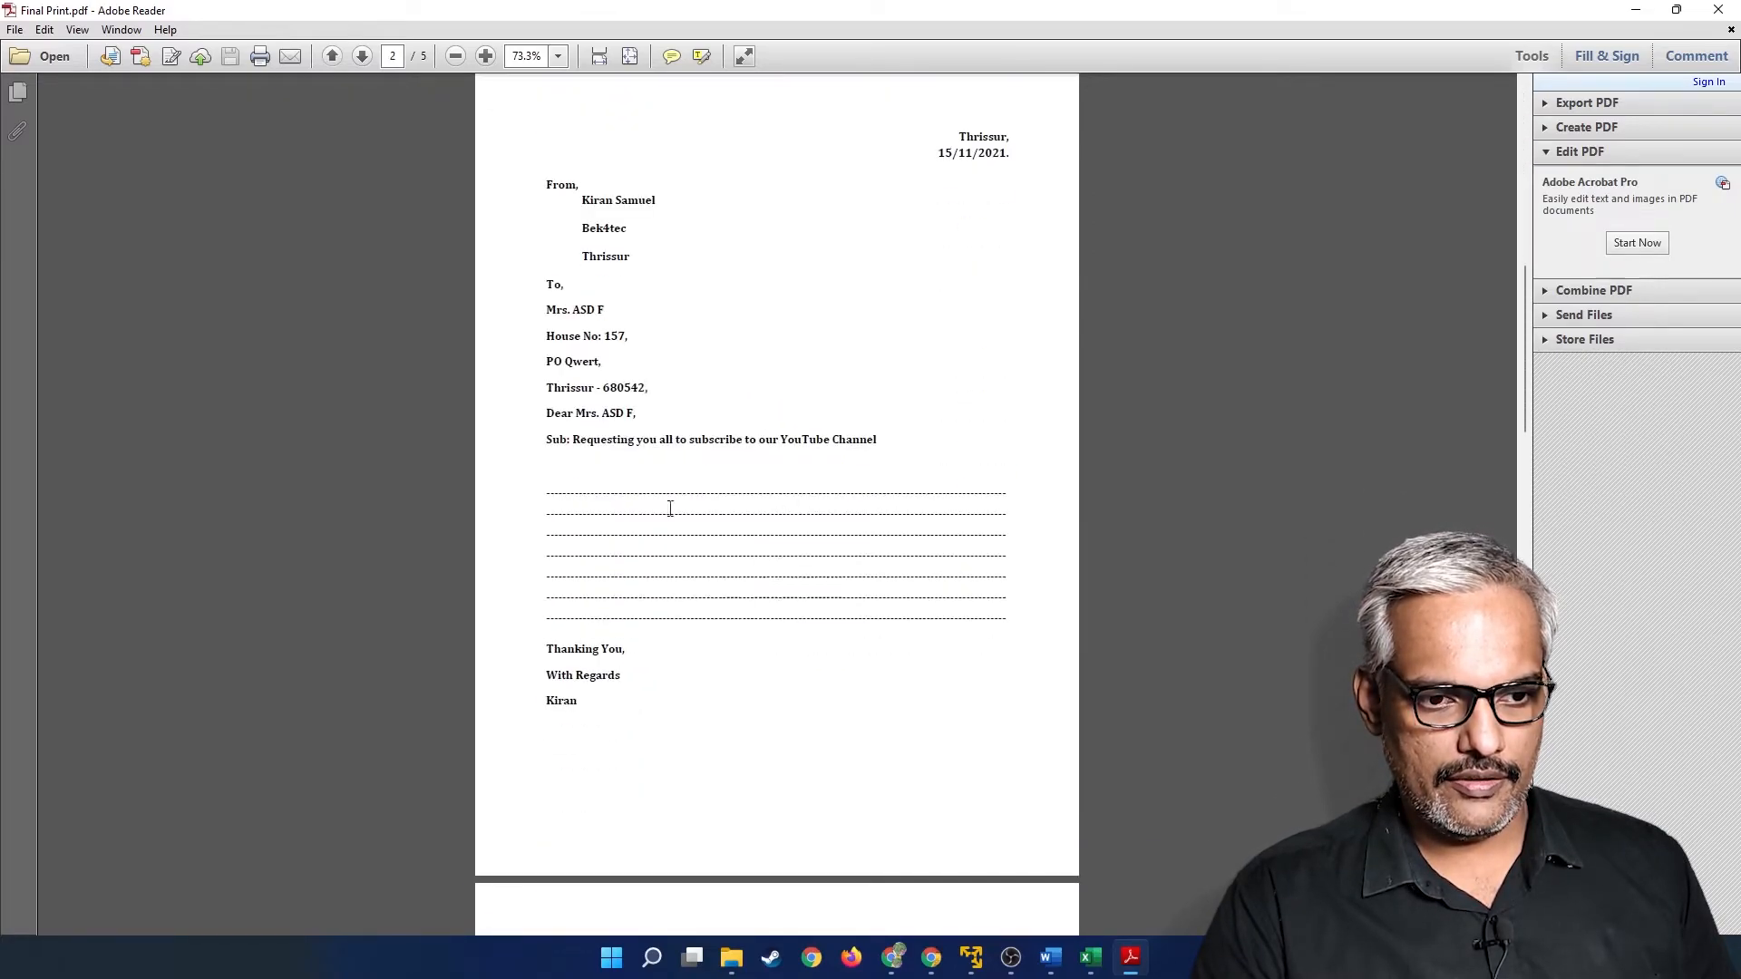
{"action": "left_click_drag", "start_coordinate": [543, 312], "coordinate": [651, 383]}
{"action": "left_click_drag", "start_coordinate": [546, 418], "coordinate": [711, 463]}
{"action": "scroll", "coordinate": [828, 541], "scroll_direction": "down", "scroll_amount": 9}
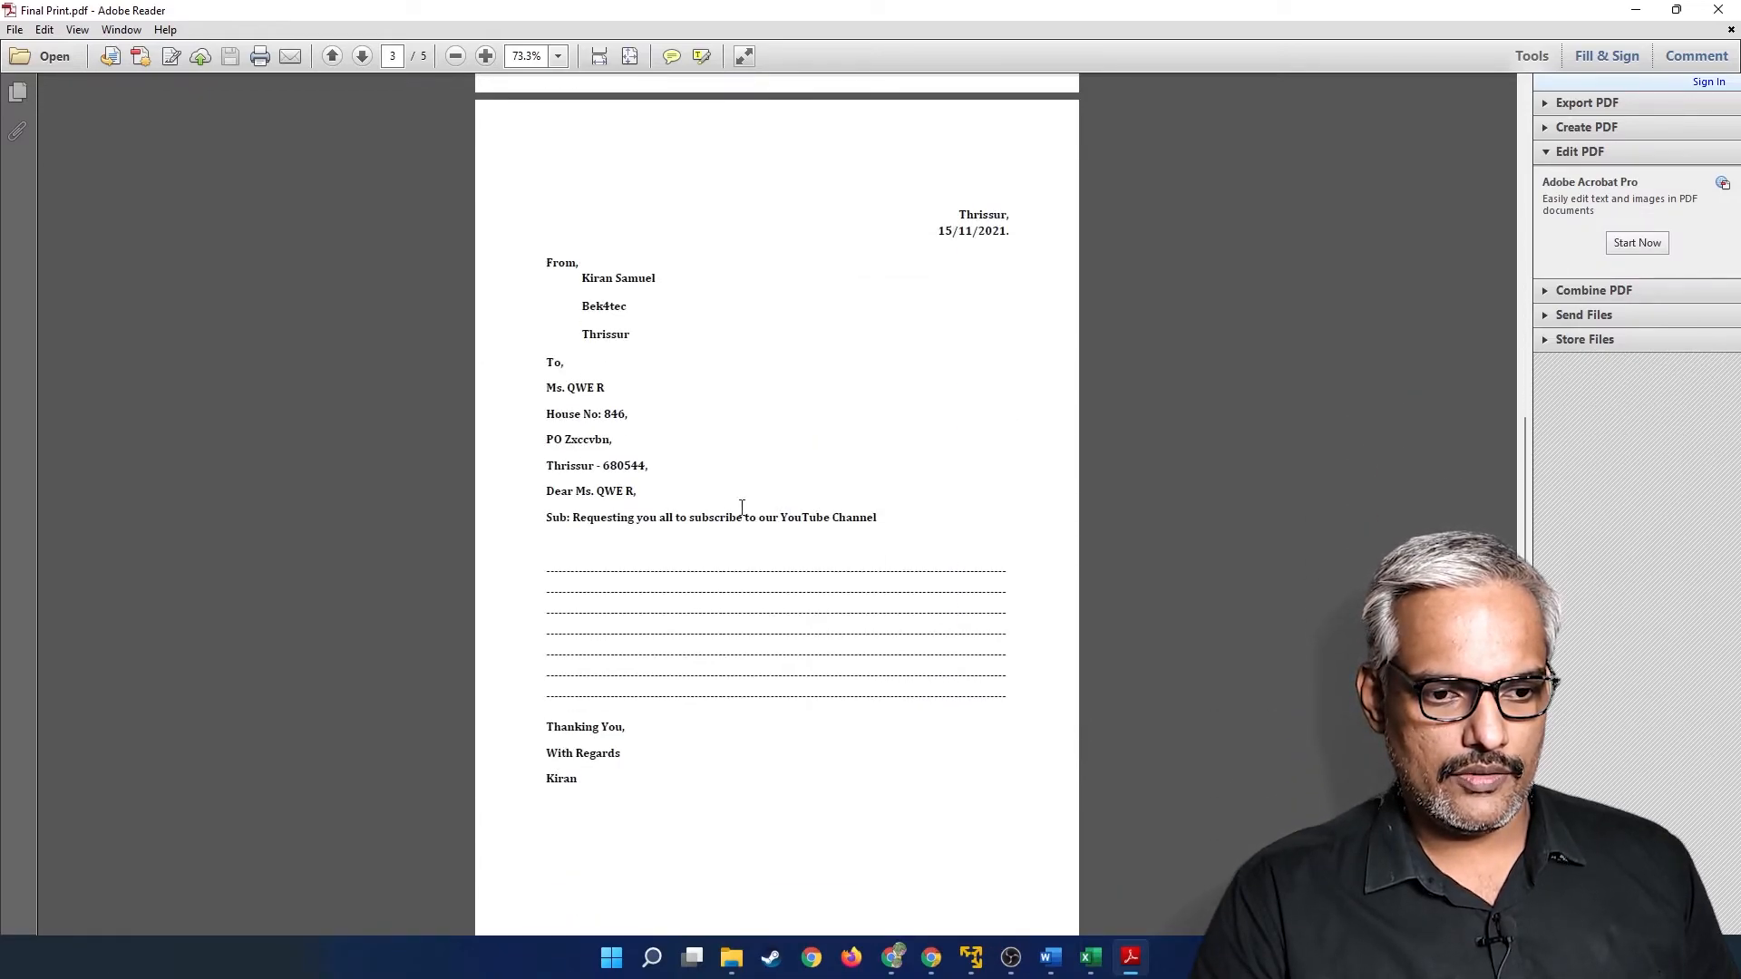
{"action": "left_click_drag", "start_coordinate": [548, 388], "coordinate": [546, 491]}
{"action": "scroll", "coordinate": [749, 571], "scroll_direction": "down", "scroll_amount": 10}
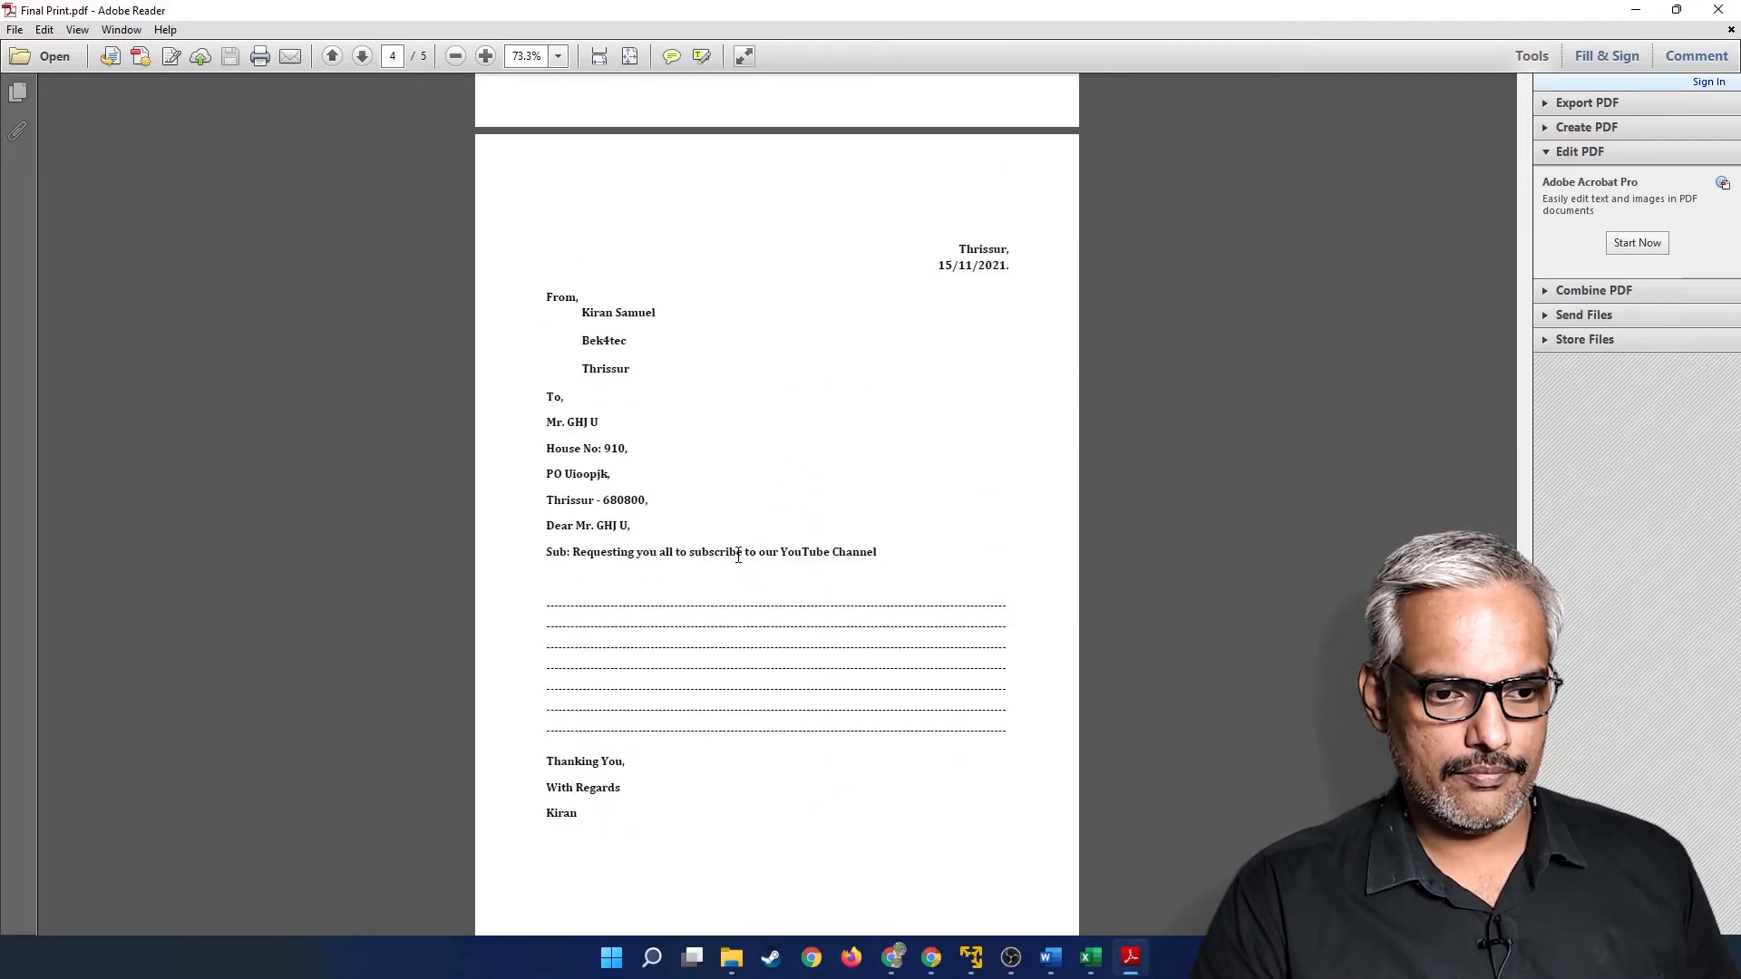
{"action": "scroll", "coordinate": [704, 383], "scroll_direction": "down", "scroll_amount": 7}
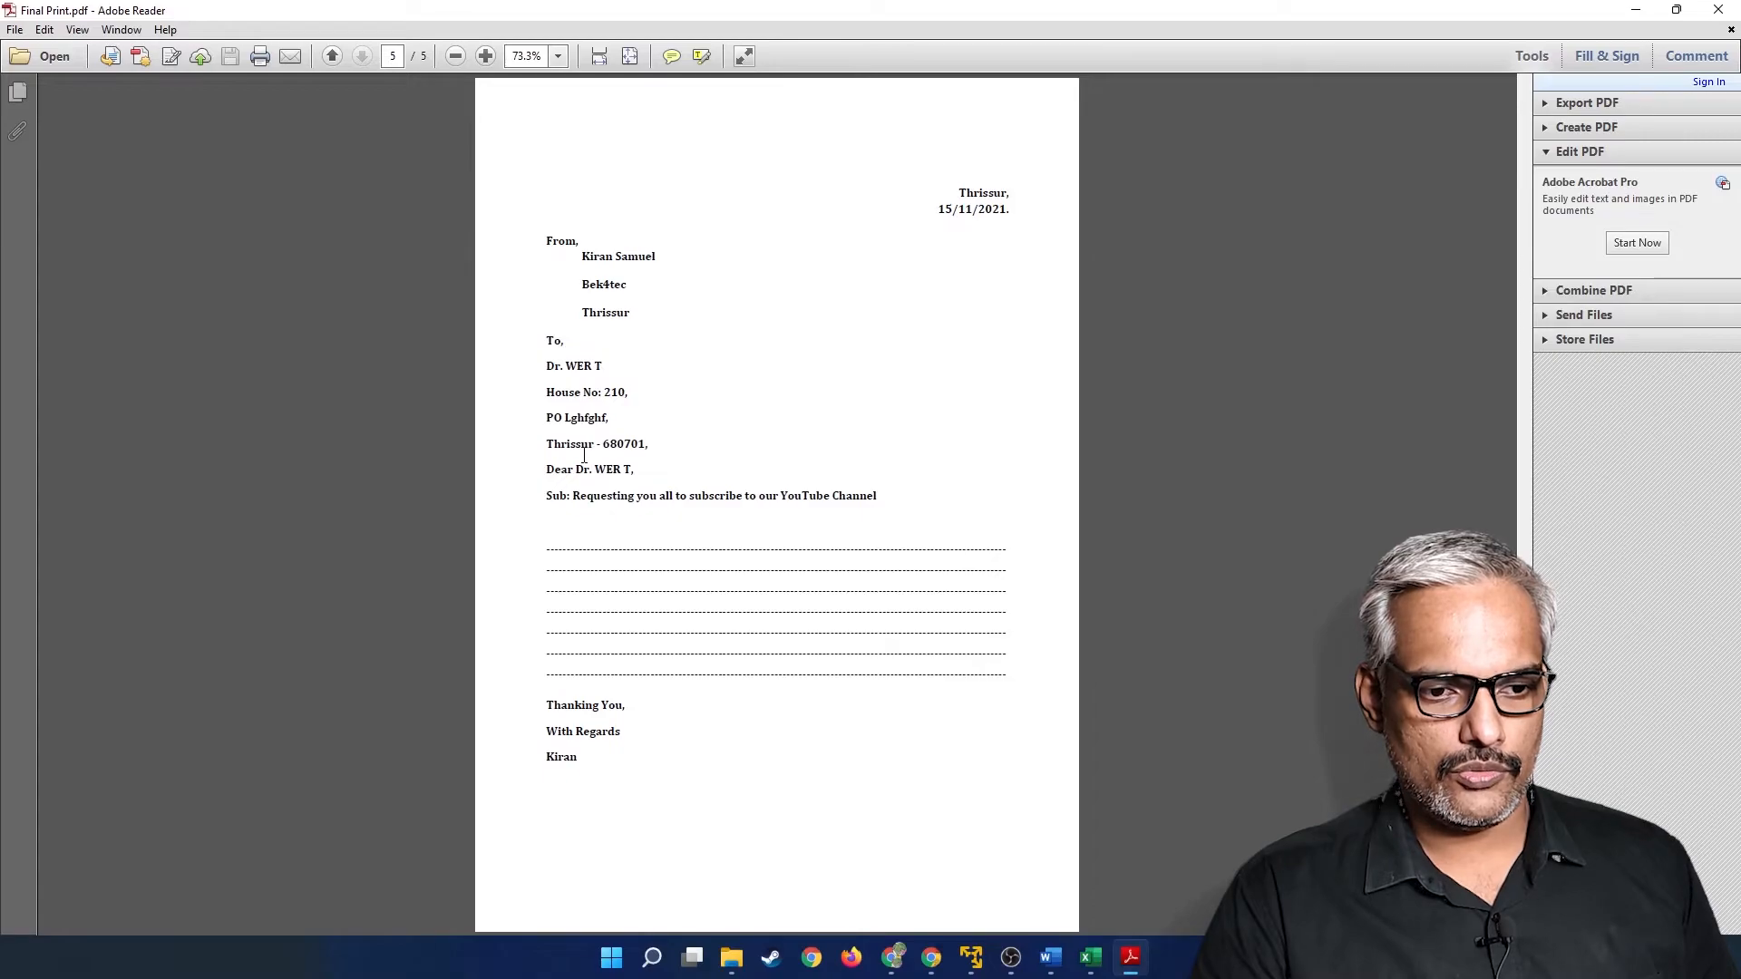
{"action": "left_click", "coordinate": [1719, 10]}
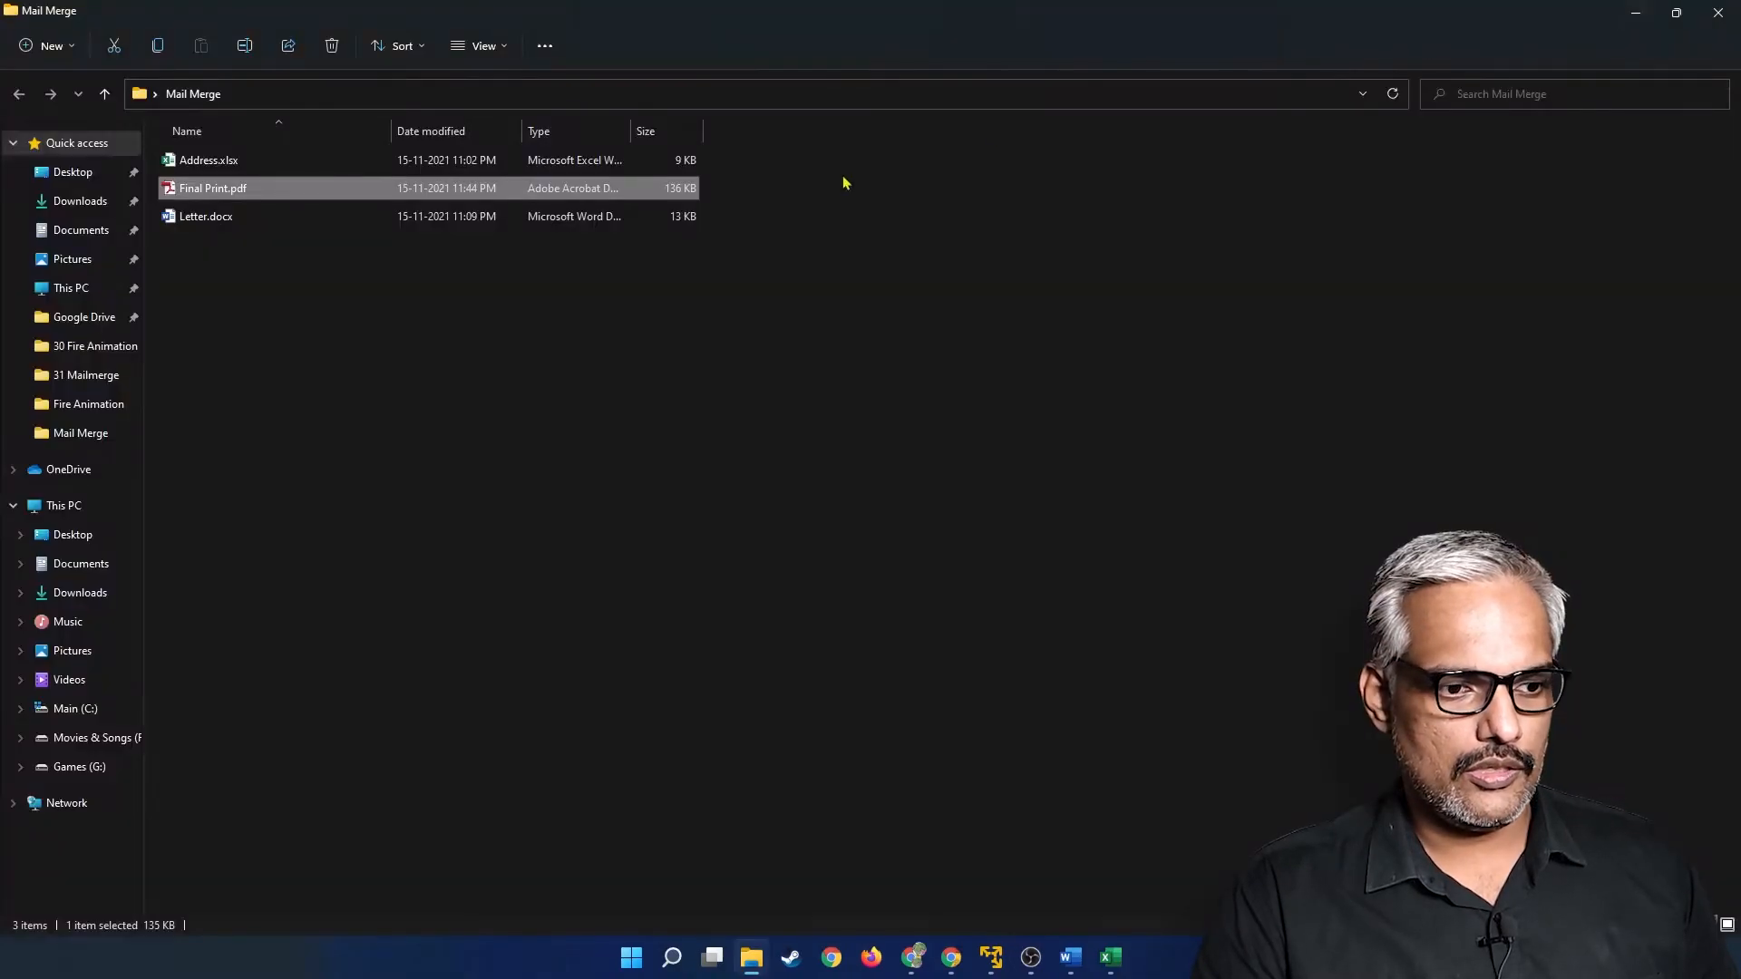
Switch back to Letter.docx in Word and indent the AddressBlock field by one tab stop.
{"action": "left_click", "coordinate": [1071, 957]}
{"action": "left_click", "coordinate": [506, 317]}
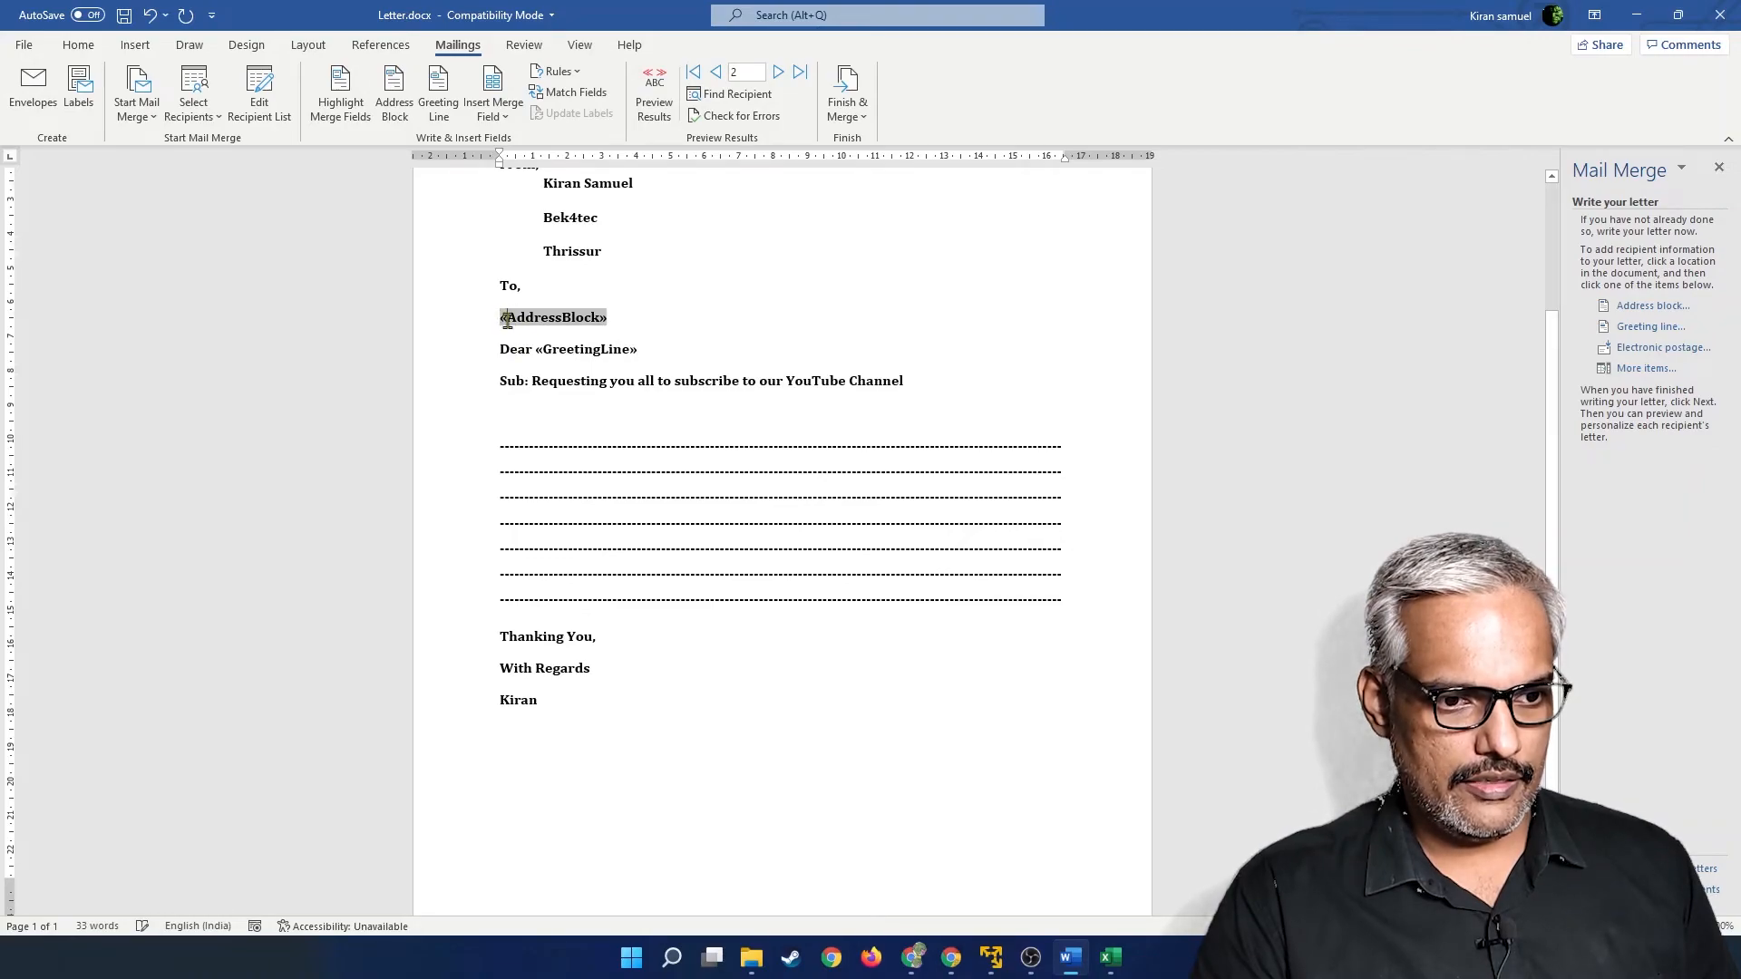
{"action": "key", "text": "Tab"}
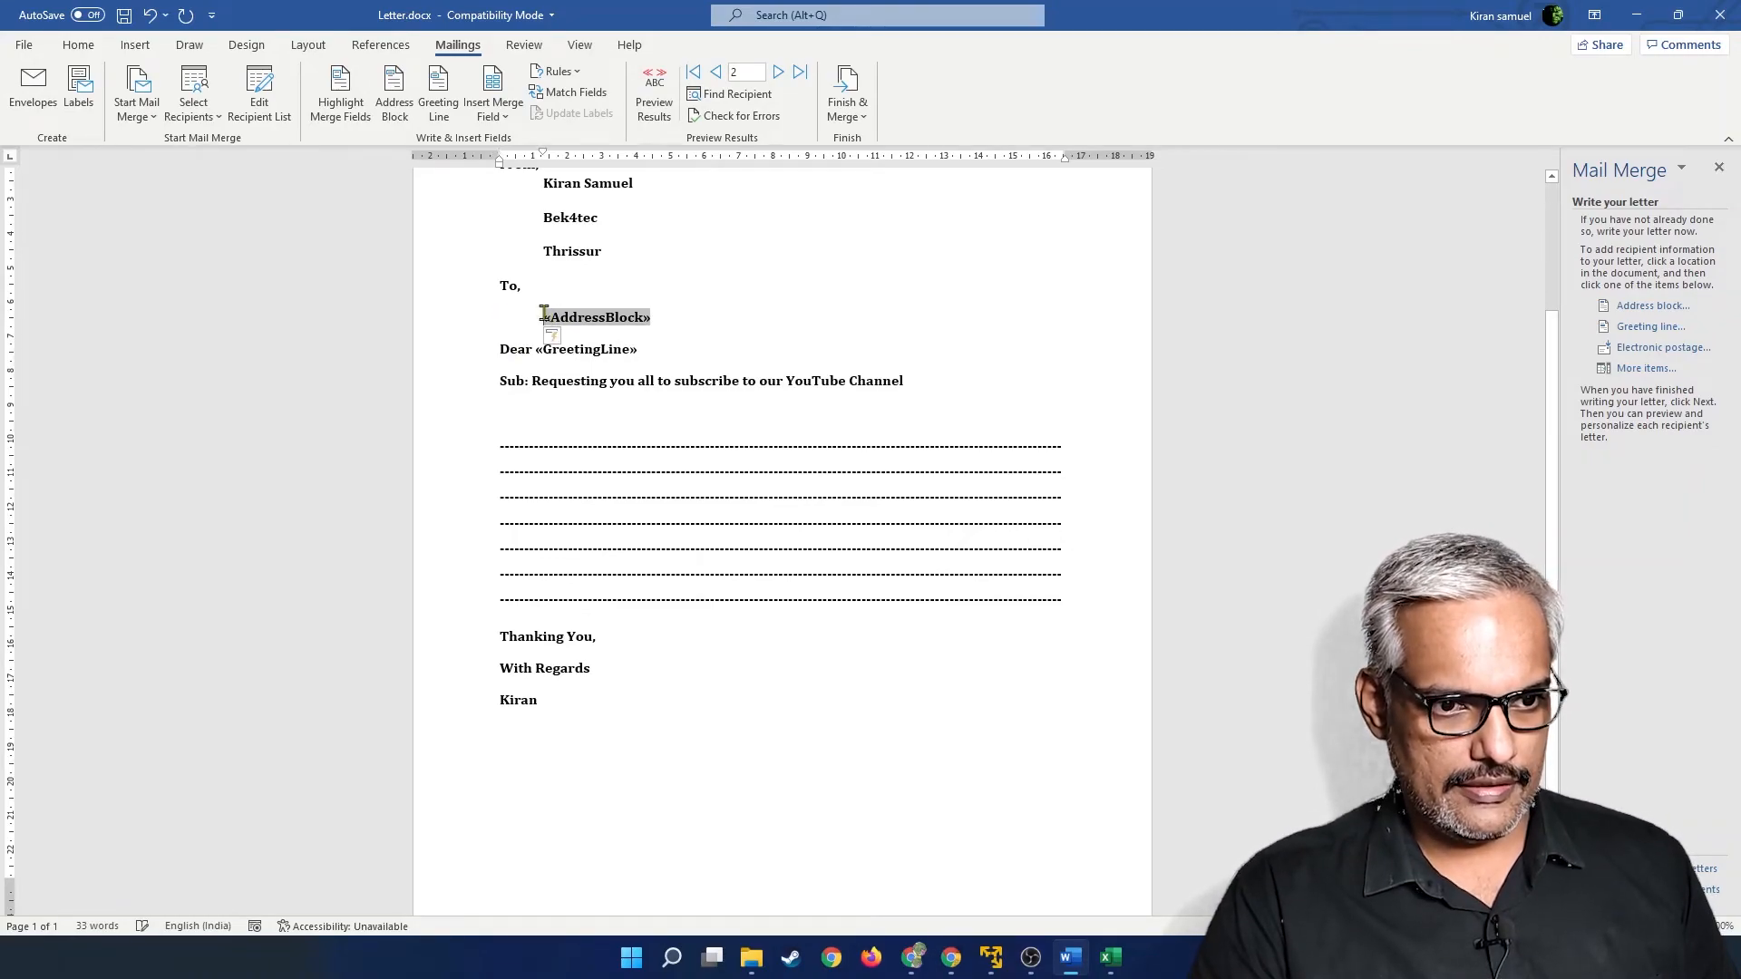
Add one blank line below and one above the "Dear GreetingLine" line of the letter.
{"action": "scroll", "coordinate": [571, 278], "scroll_direction": "up", "scroll_amount": 1}
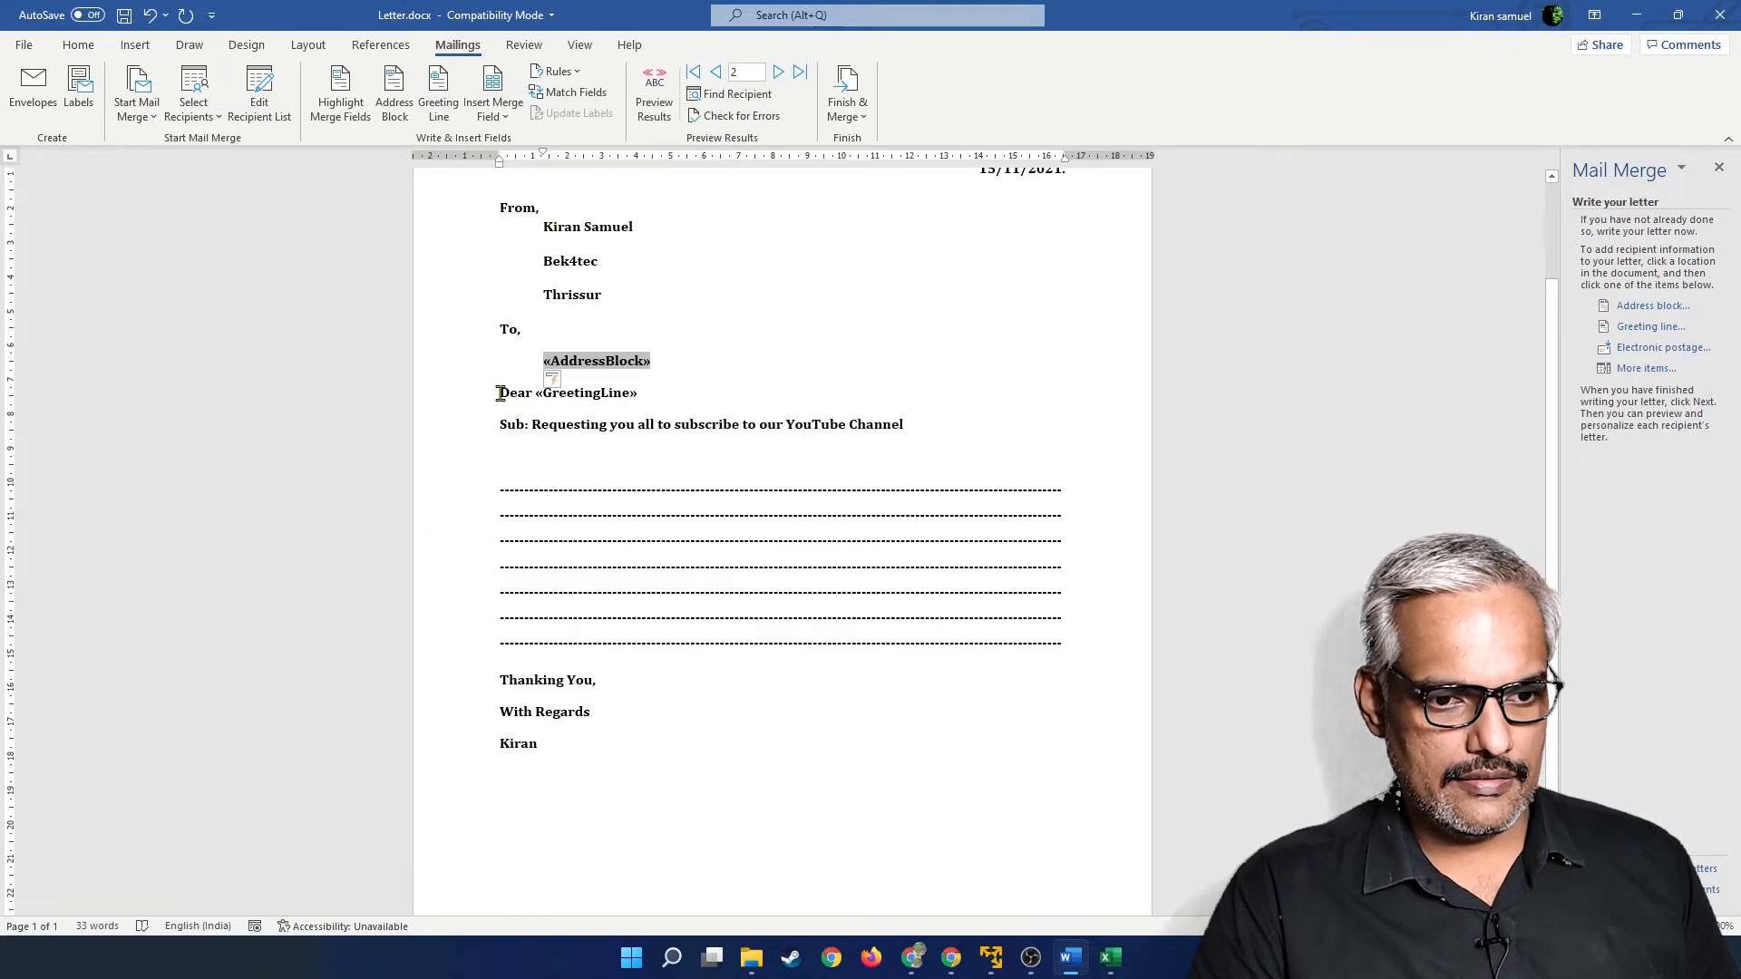
{"action": "left_click", "coordinate": [645, 399]}
{"action": "key", "text": "Return"}
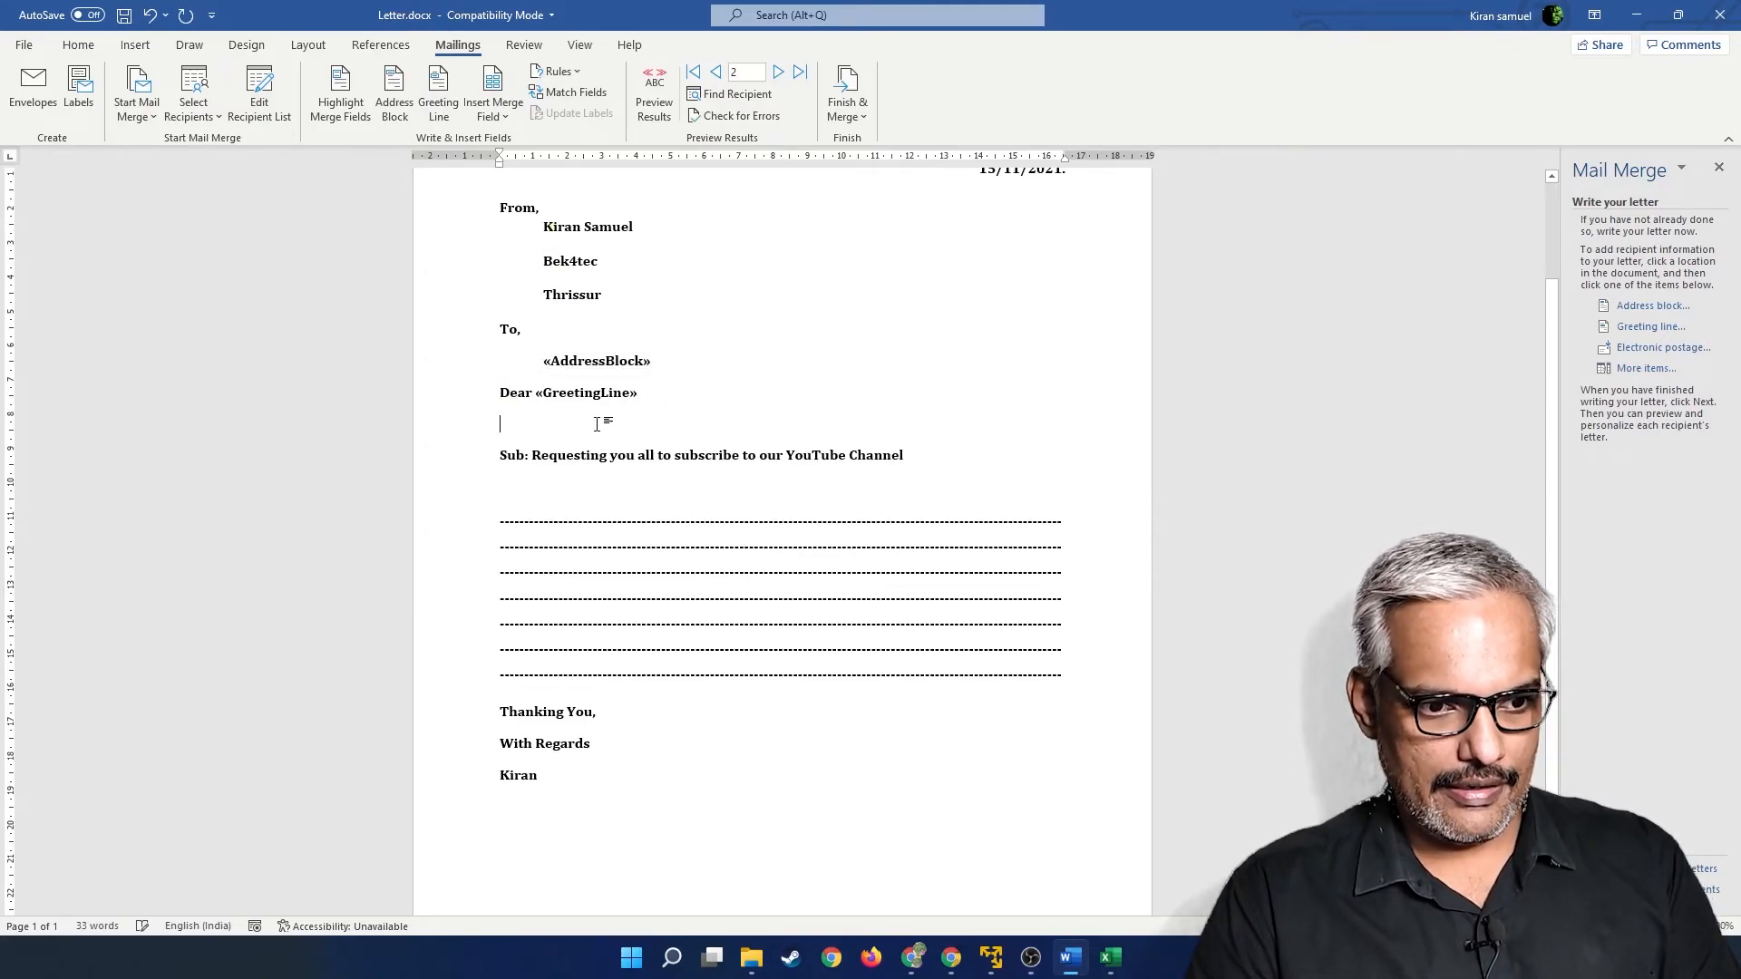
{"action": "left_click", "coordinate": [502, 392]}
{"action": "key", "text": "Return"}
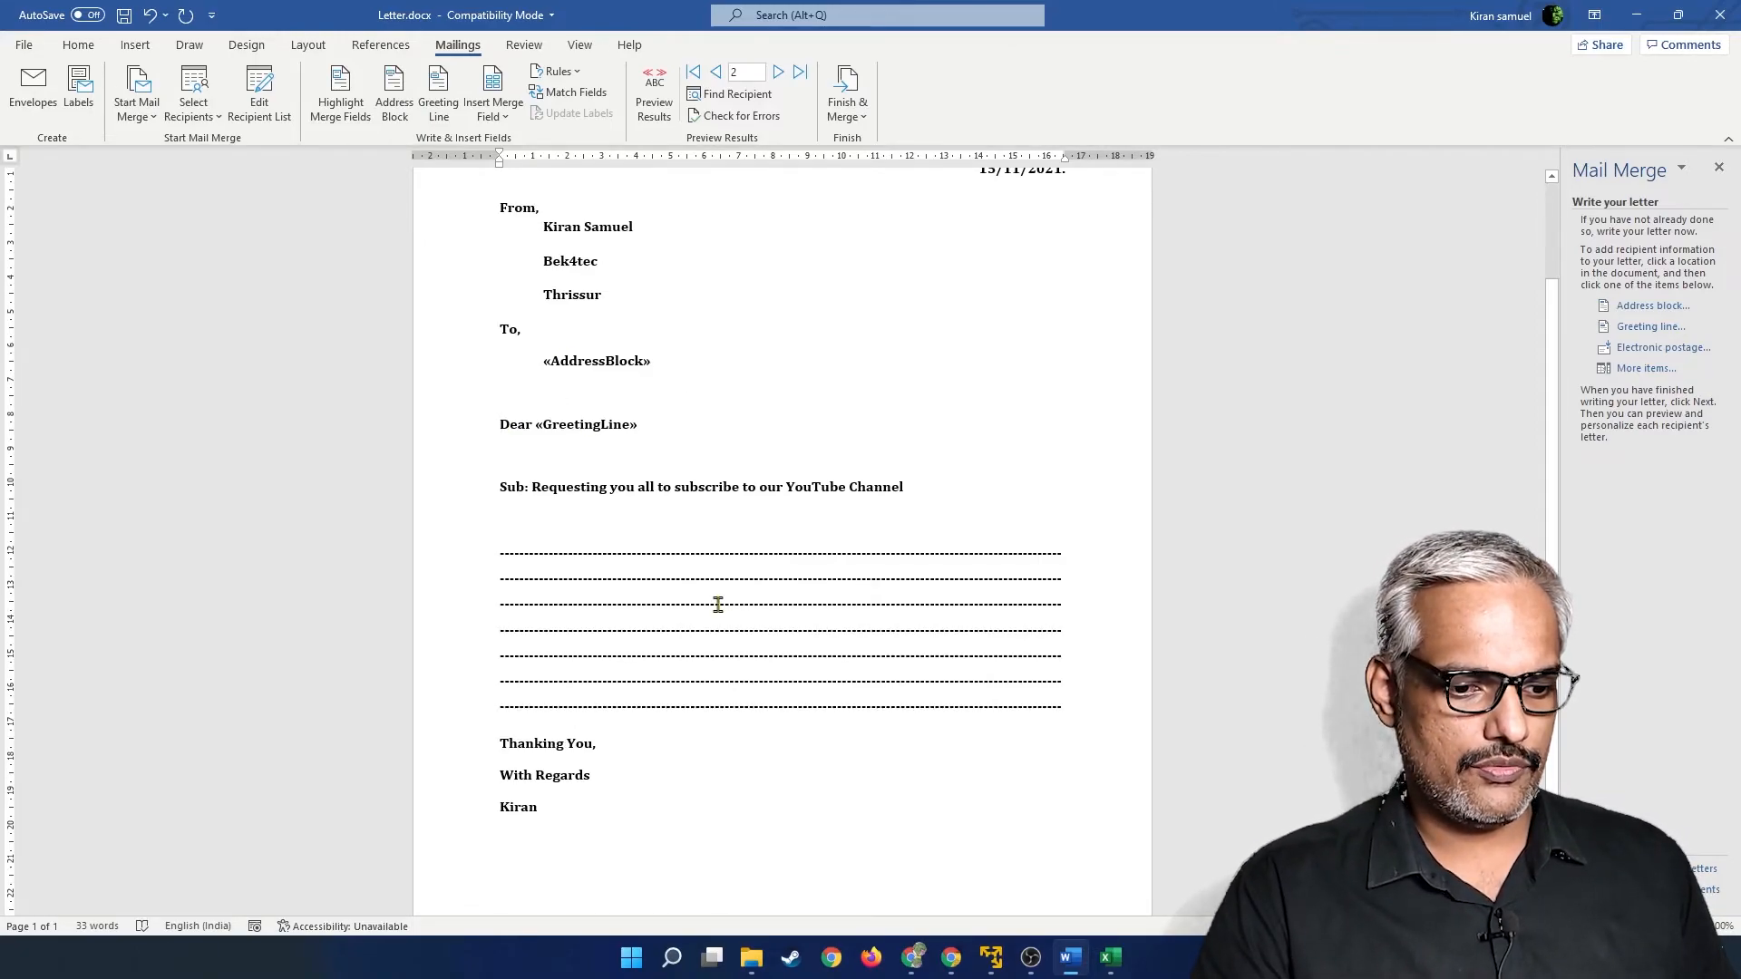
Finish the merge again by printing all records of the revised letter to Microsoft Print to PDF.
{"action": "scroll", "coordinate": [718, 603], "scroll_direction": "down", "scroll_amount": 2}
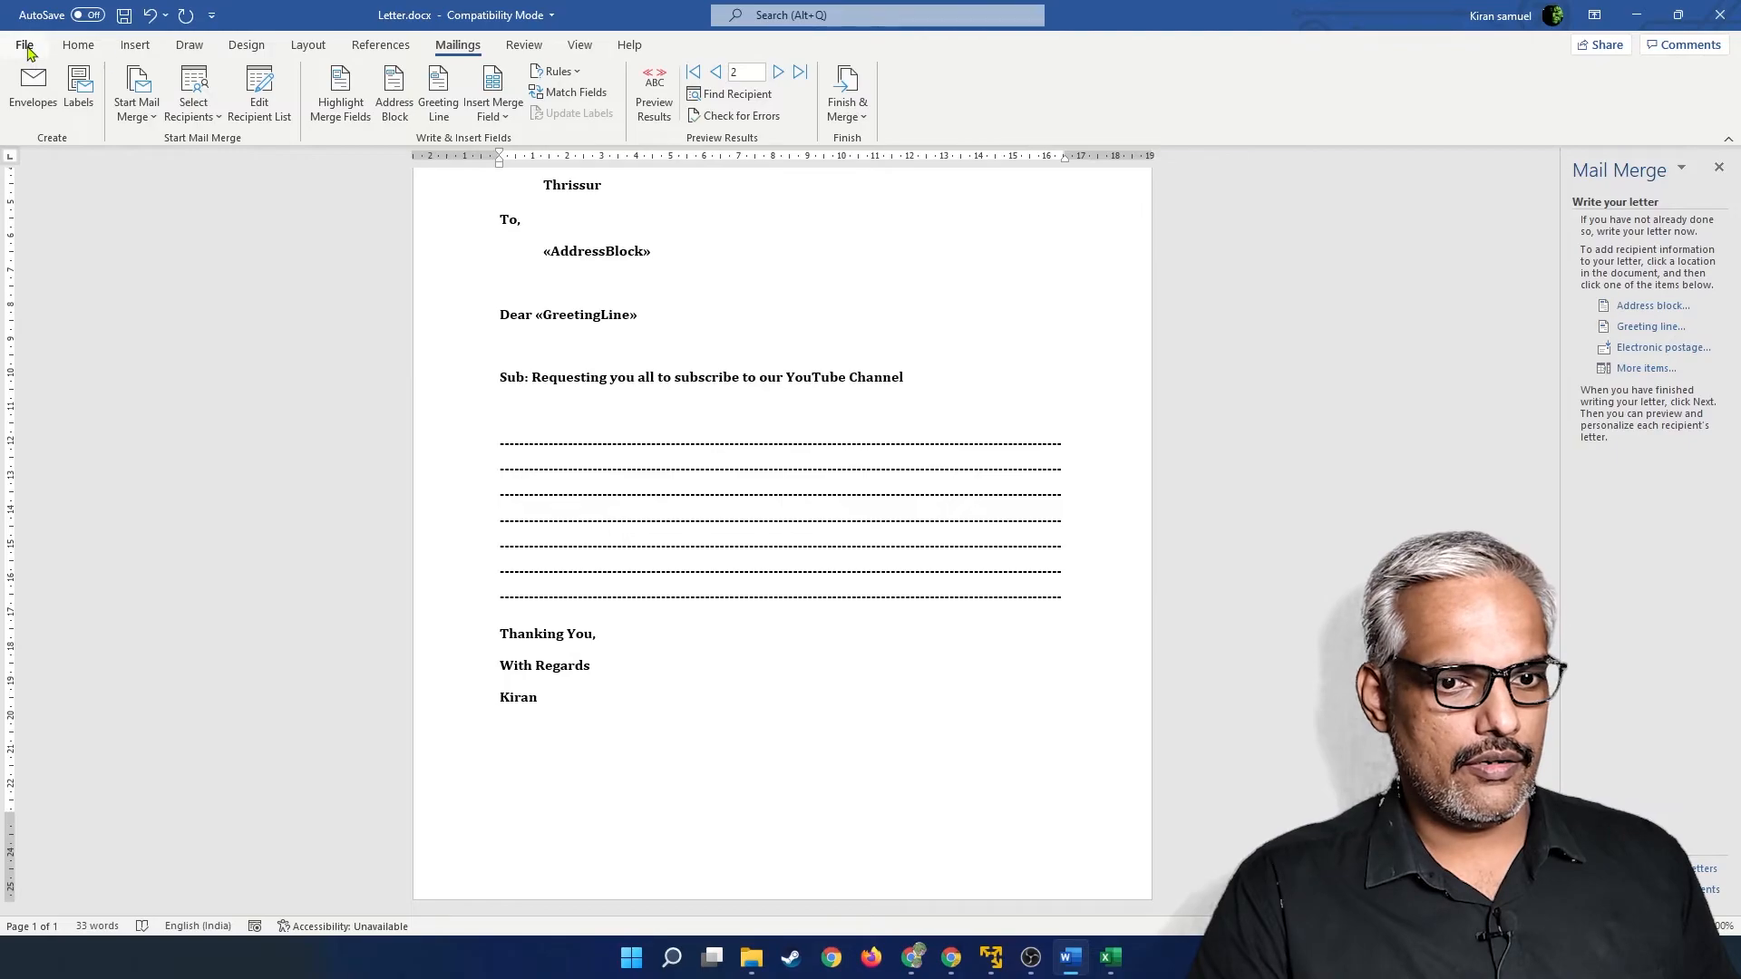
{"action": "left_click", "coordinate": [861, 101]}
{"action": "left_click", "coordinate": [901, 167]}
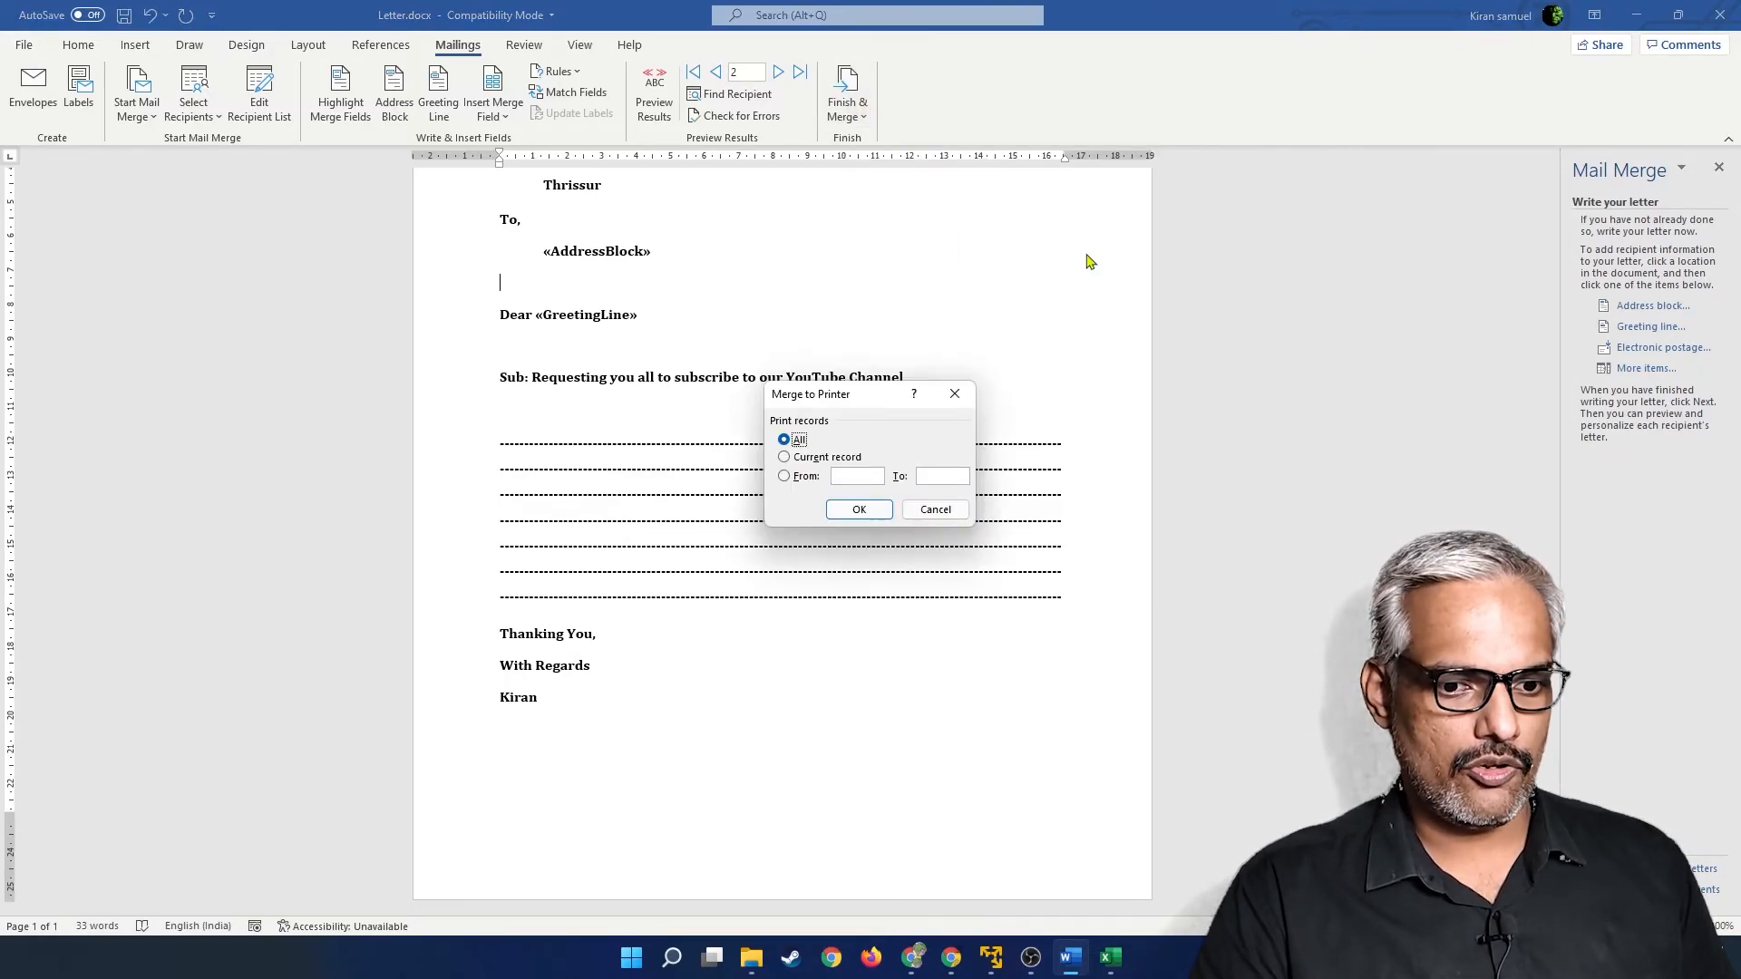
{"action": "left_click", "coordinate": [881, 509]}
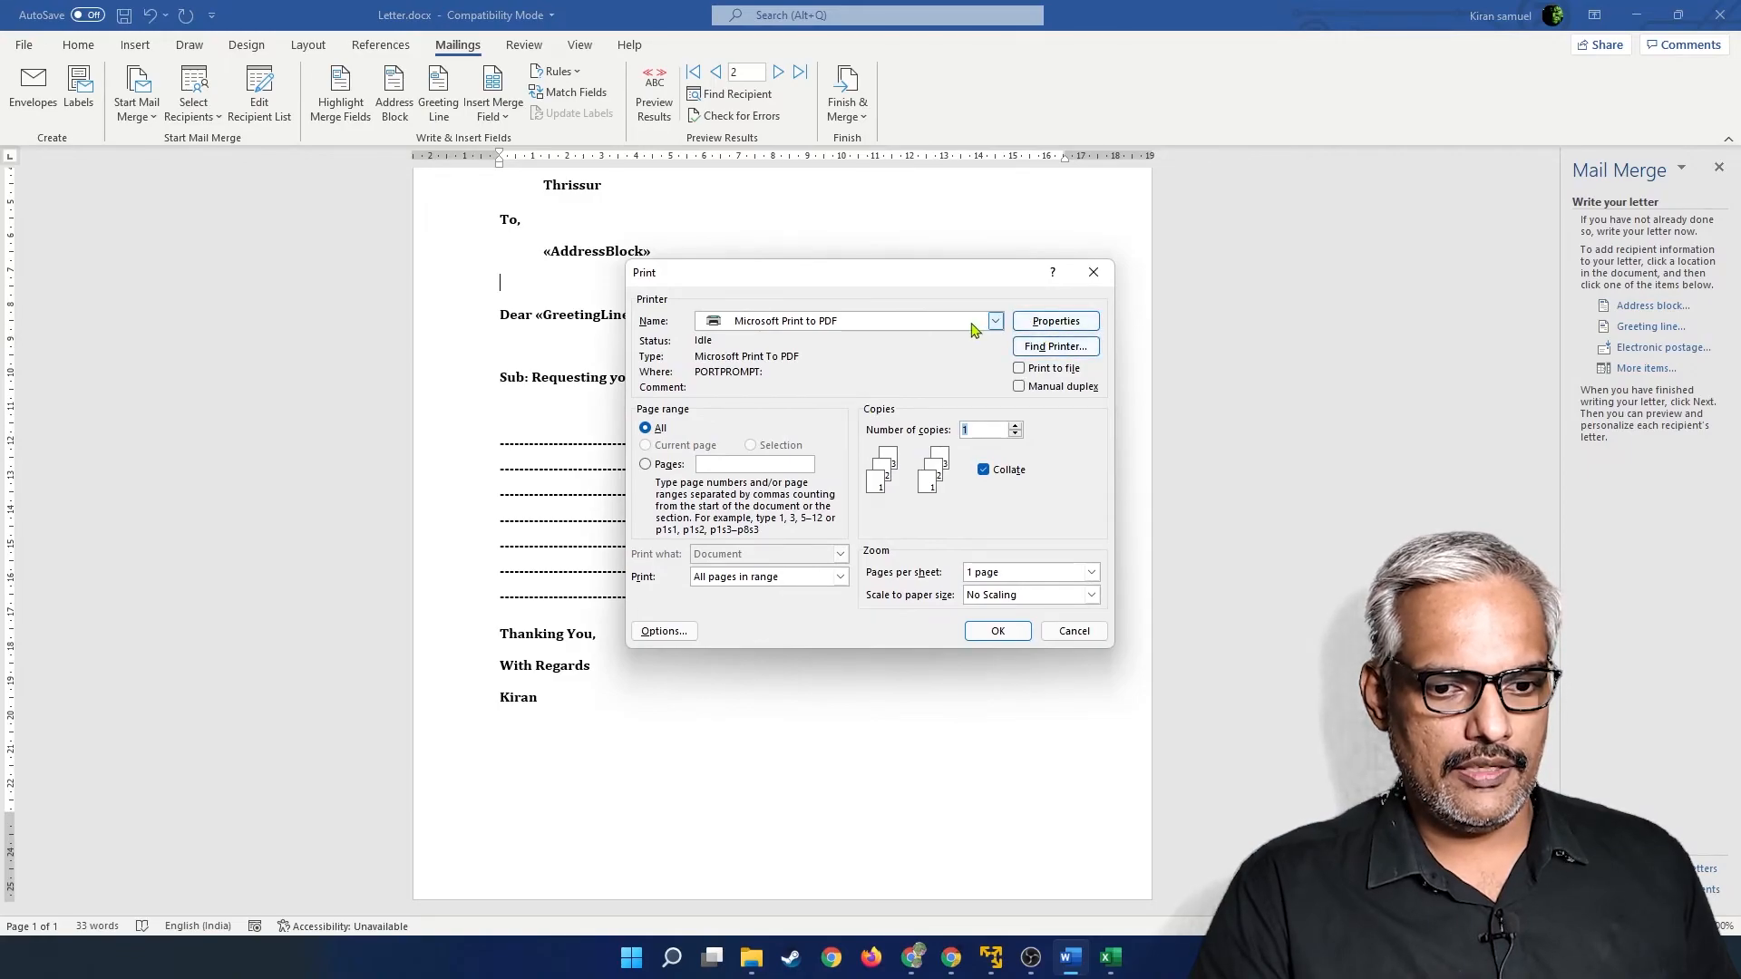
{"action": "left_click", "coordinate": [998, 631]}
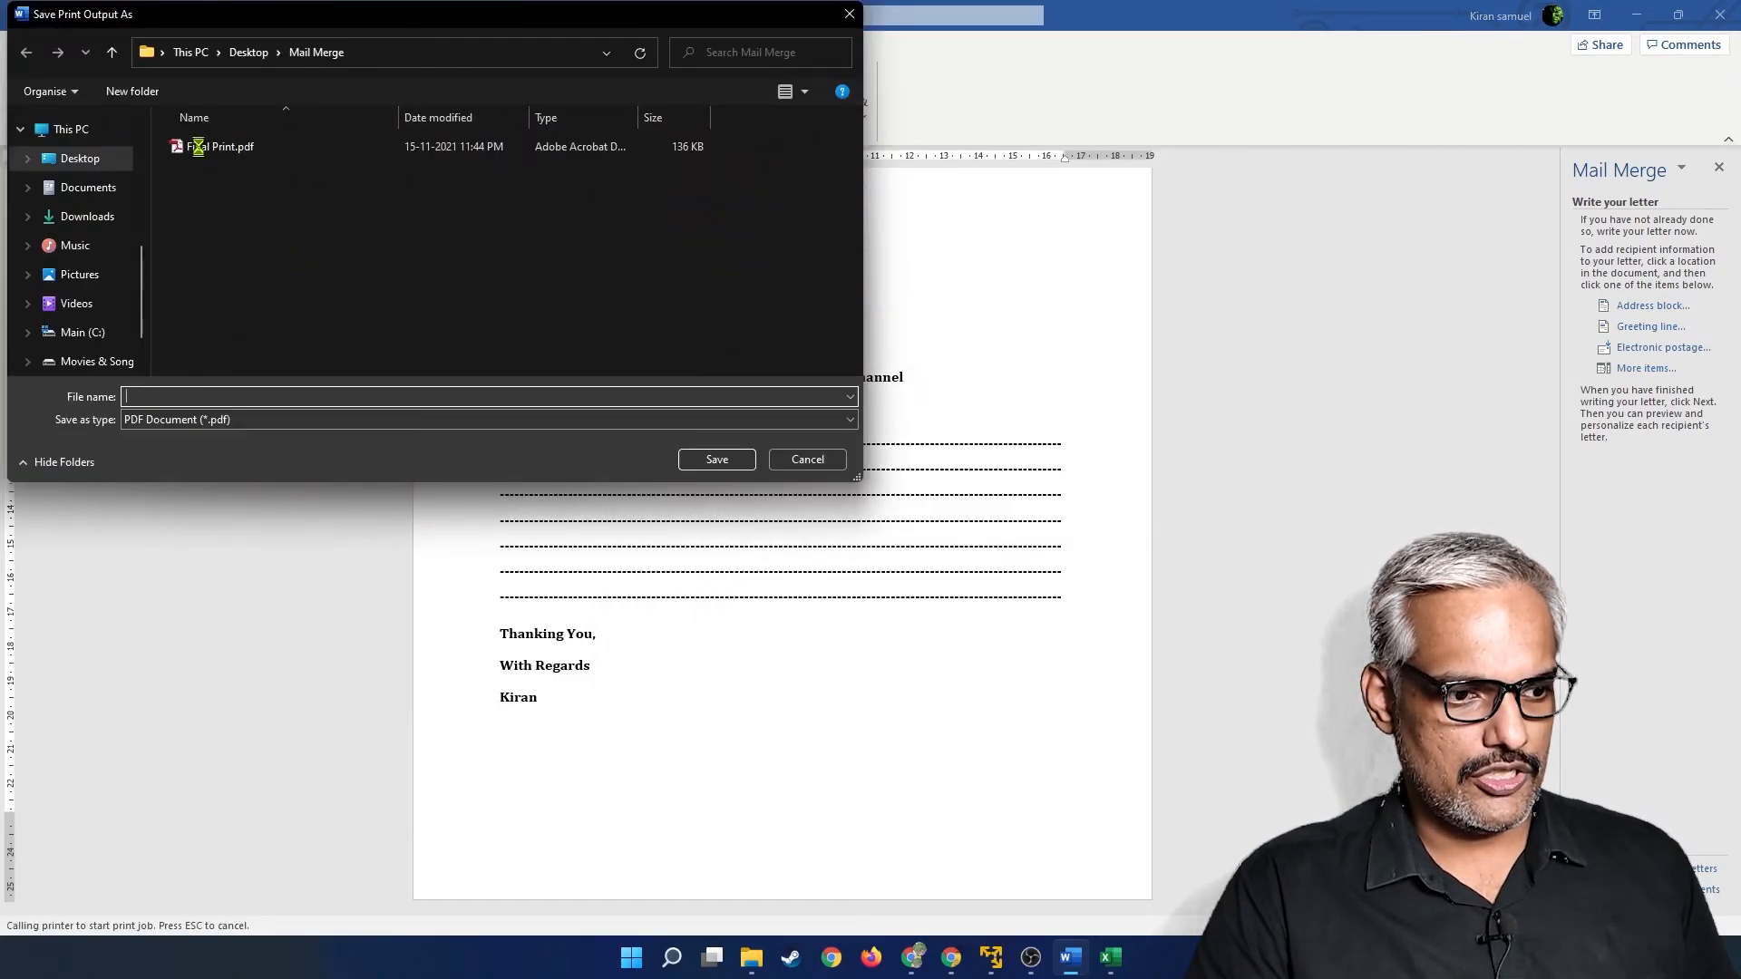
Save the print output over the existing Final Print.pdf in the Mail Merge folder, replacing the file.
{"action": "left_click", "coordinate": [198, 149]}
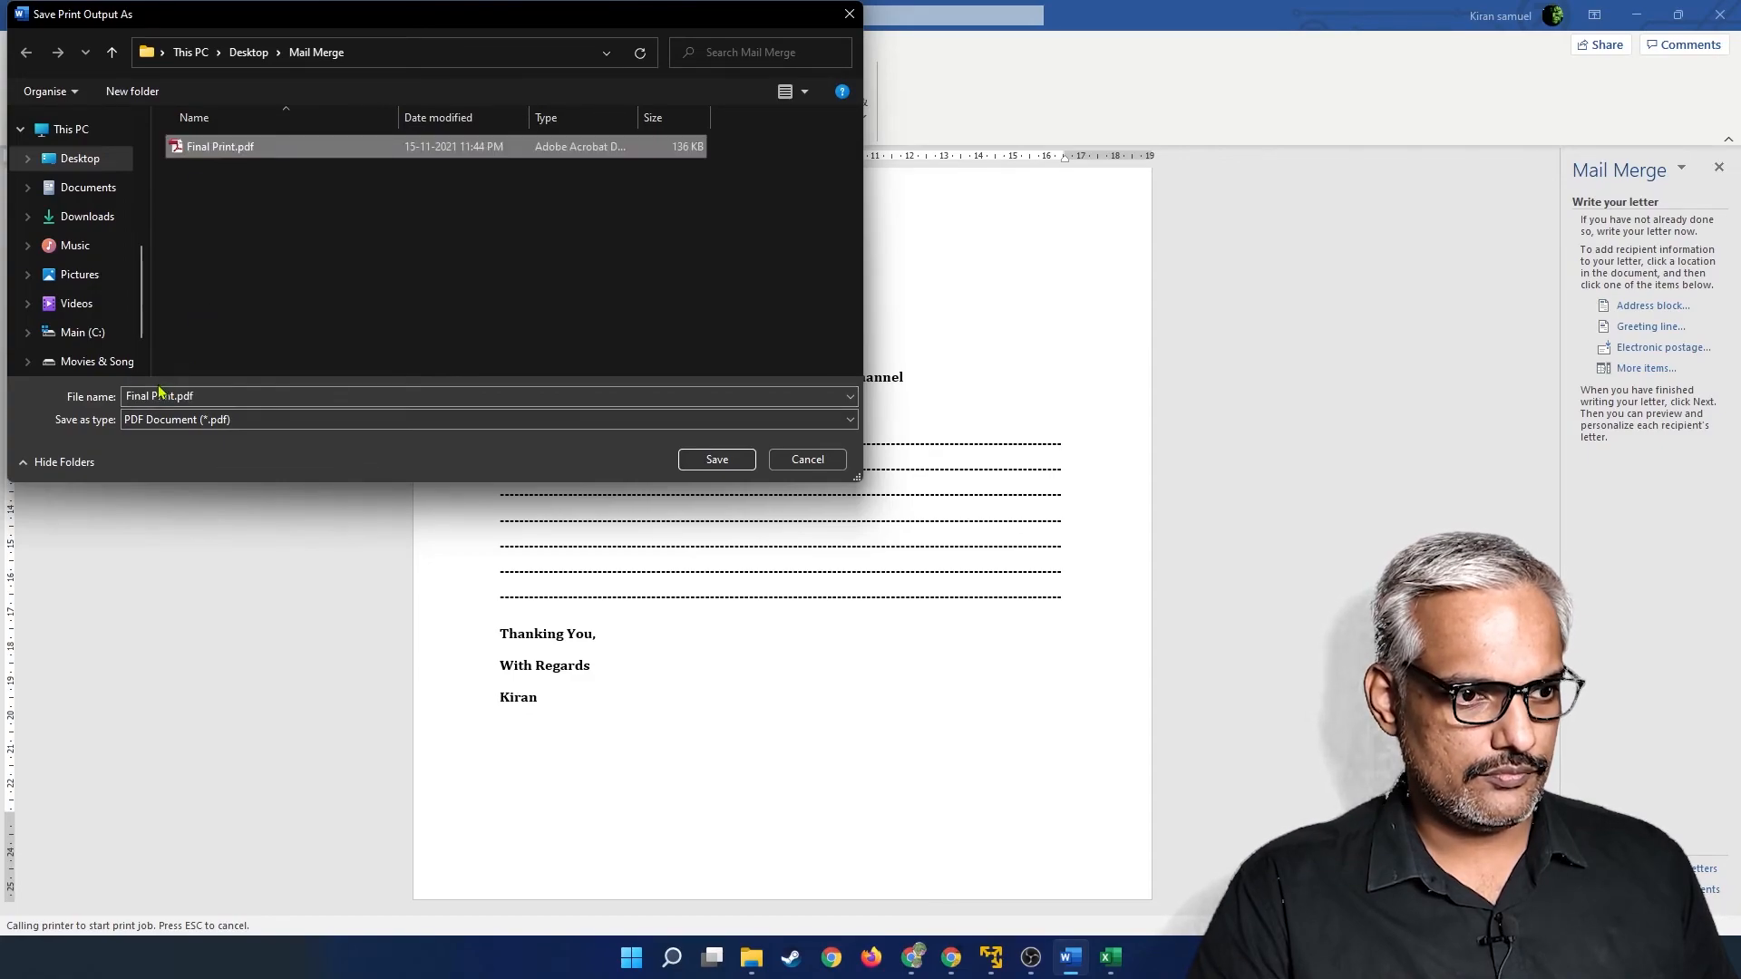
{"action": "left_click", "coordinate": [717, 460]}
{"action": "left_click", "coordinate": [911, 478]}
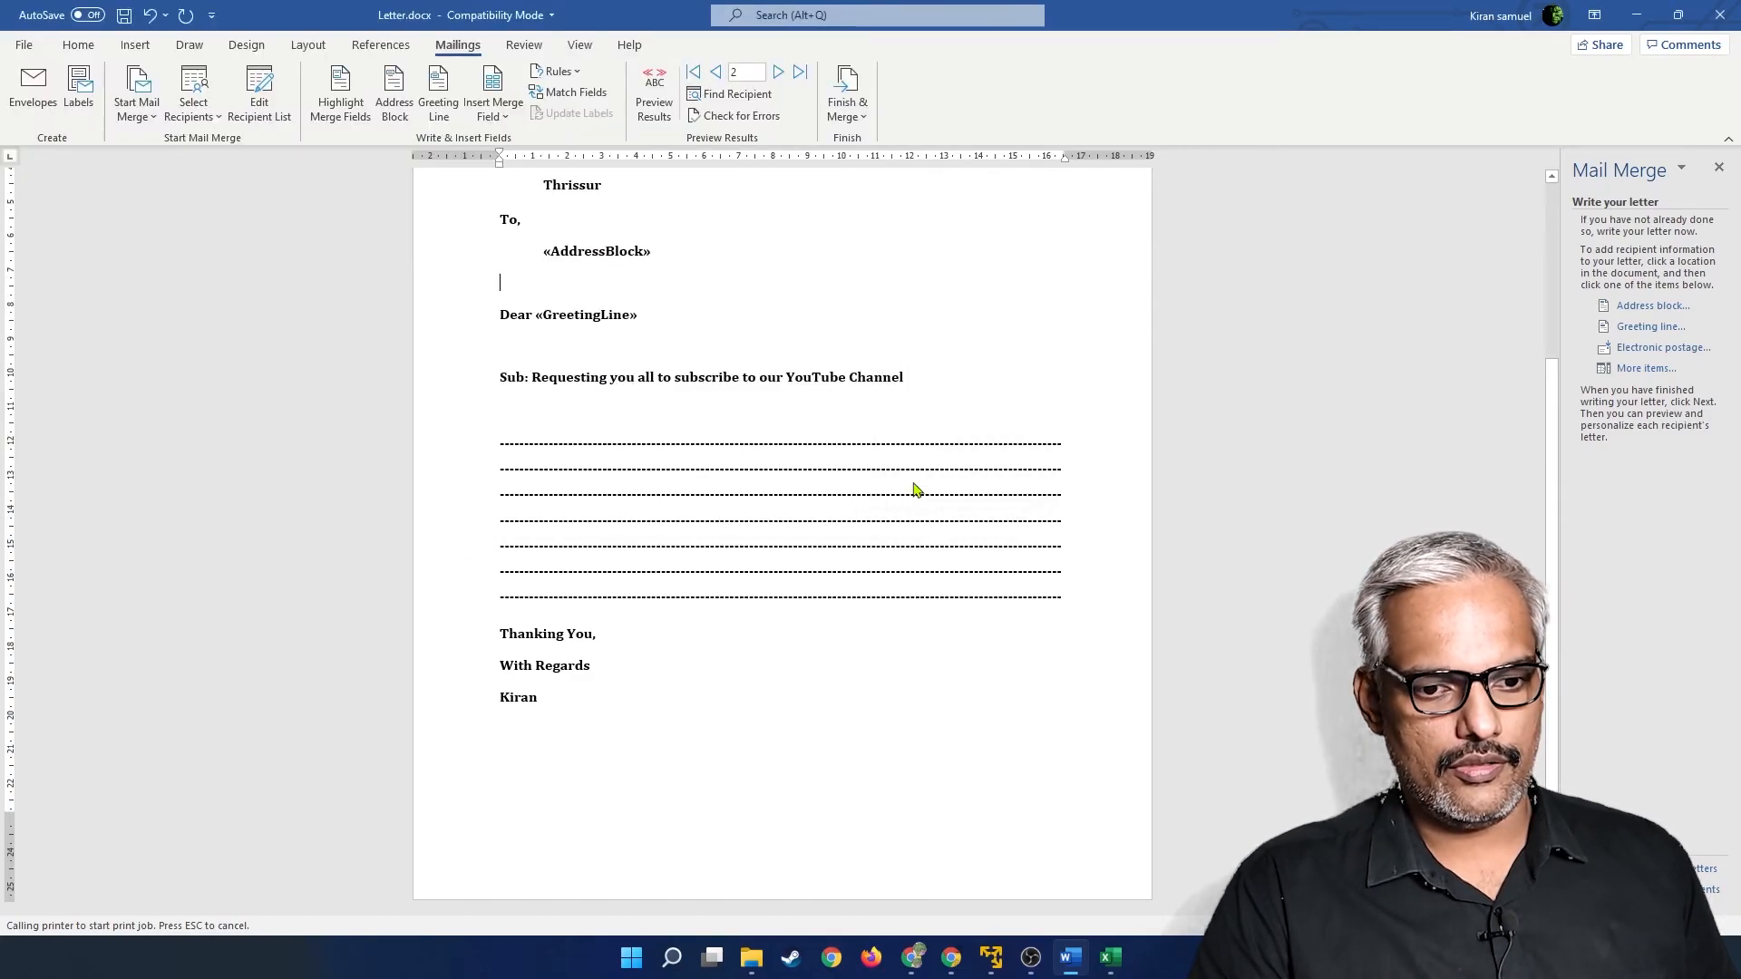
Minimize the letter, reopen Final Print.pdf in Adobe Reader and check the address indentation and greeting spacing on the merged letters.
{"action": "left_click", "coordinate": [1637, 15]}
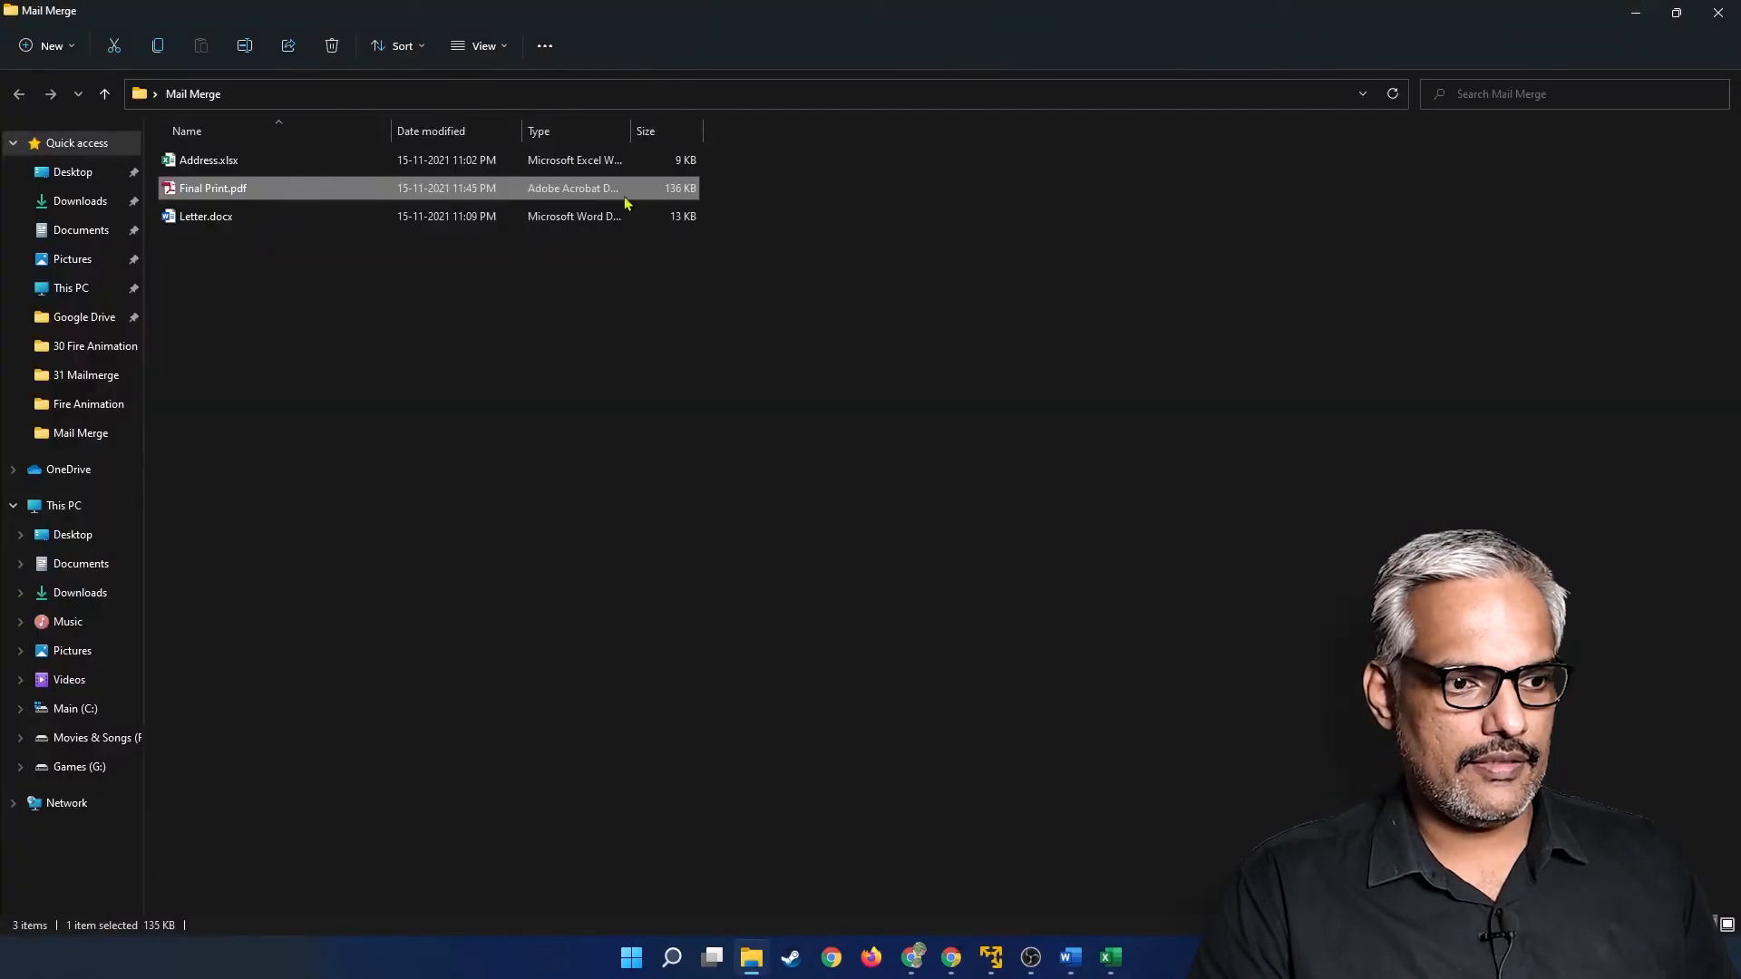
{"action": "double_click", "coordinate": [249, 200]}
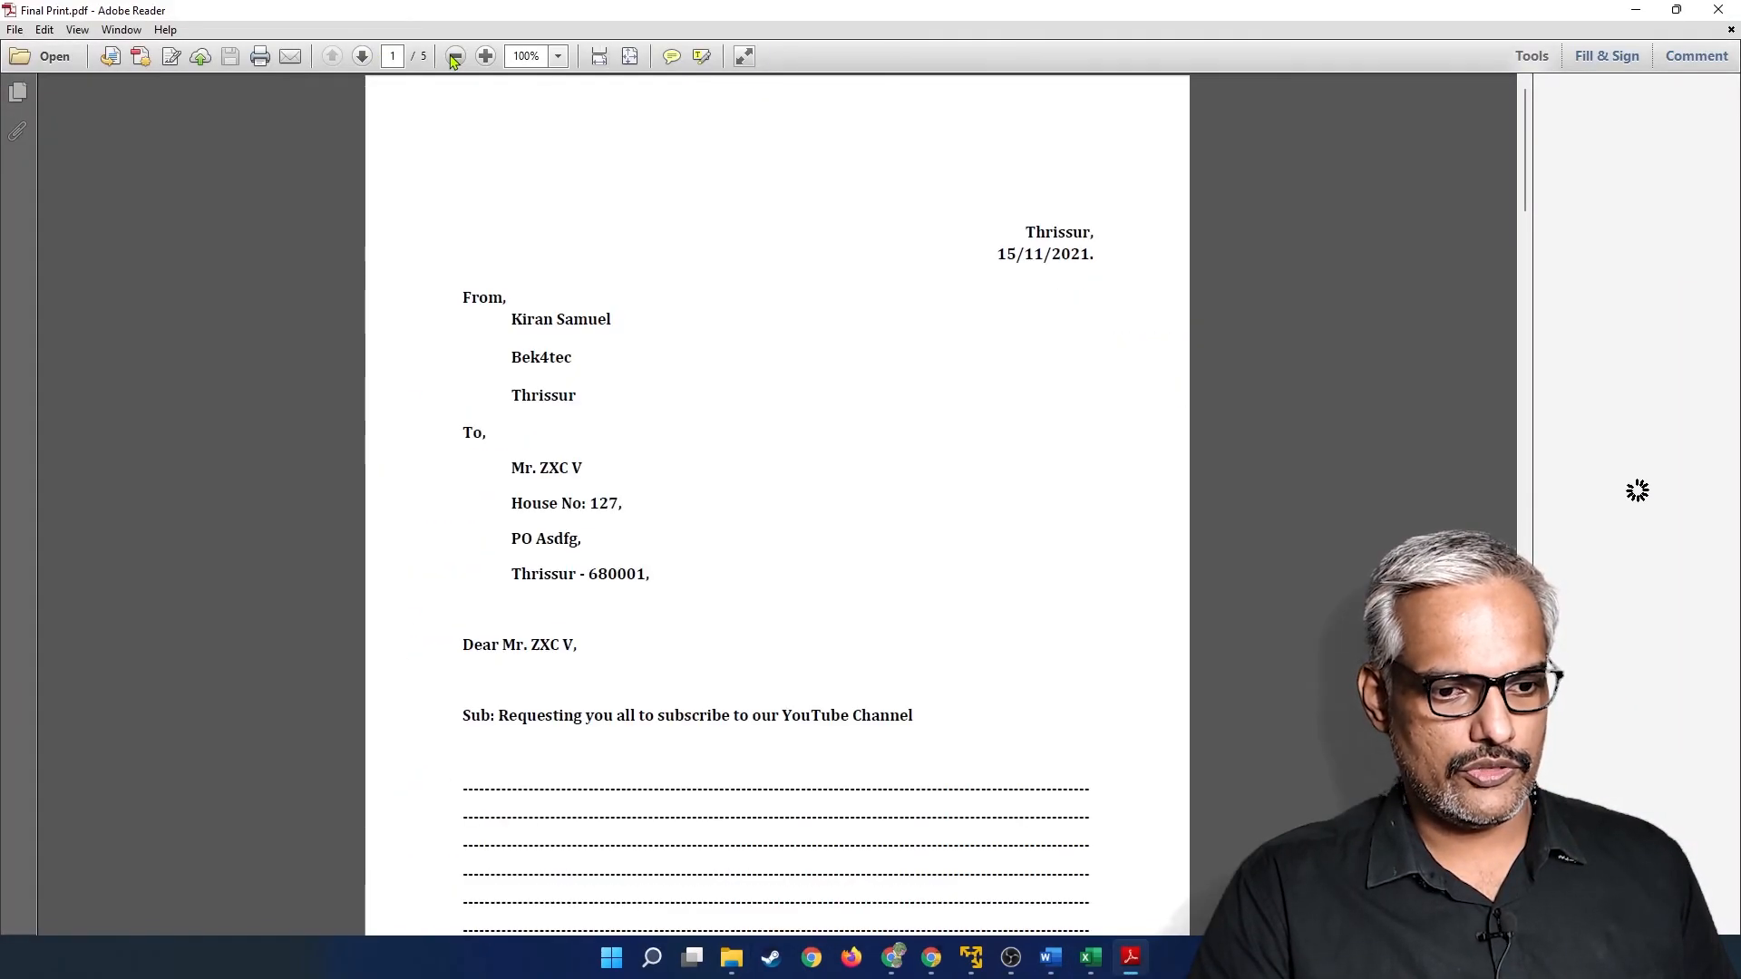
{"action": "left_click_drag", "start_coordinate": [570, 456], "coordinate": [644, 456]}
{"action": "left_click_drag", "start_coordinate": [600, 337], "coordinate": [672, 361]}
{"action": "scroll", "coordinate": [741, 550], "scroll_direction": "down", "scroll_amount": 6}
{"action": "scroll", "coordinate": [741, 550], "scroll_direction": "down", "scroll_amount": 5}
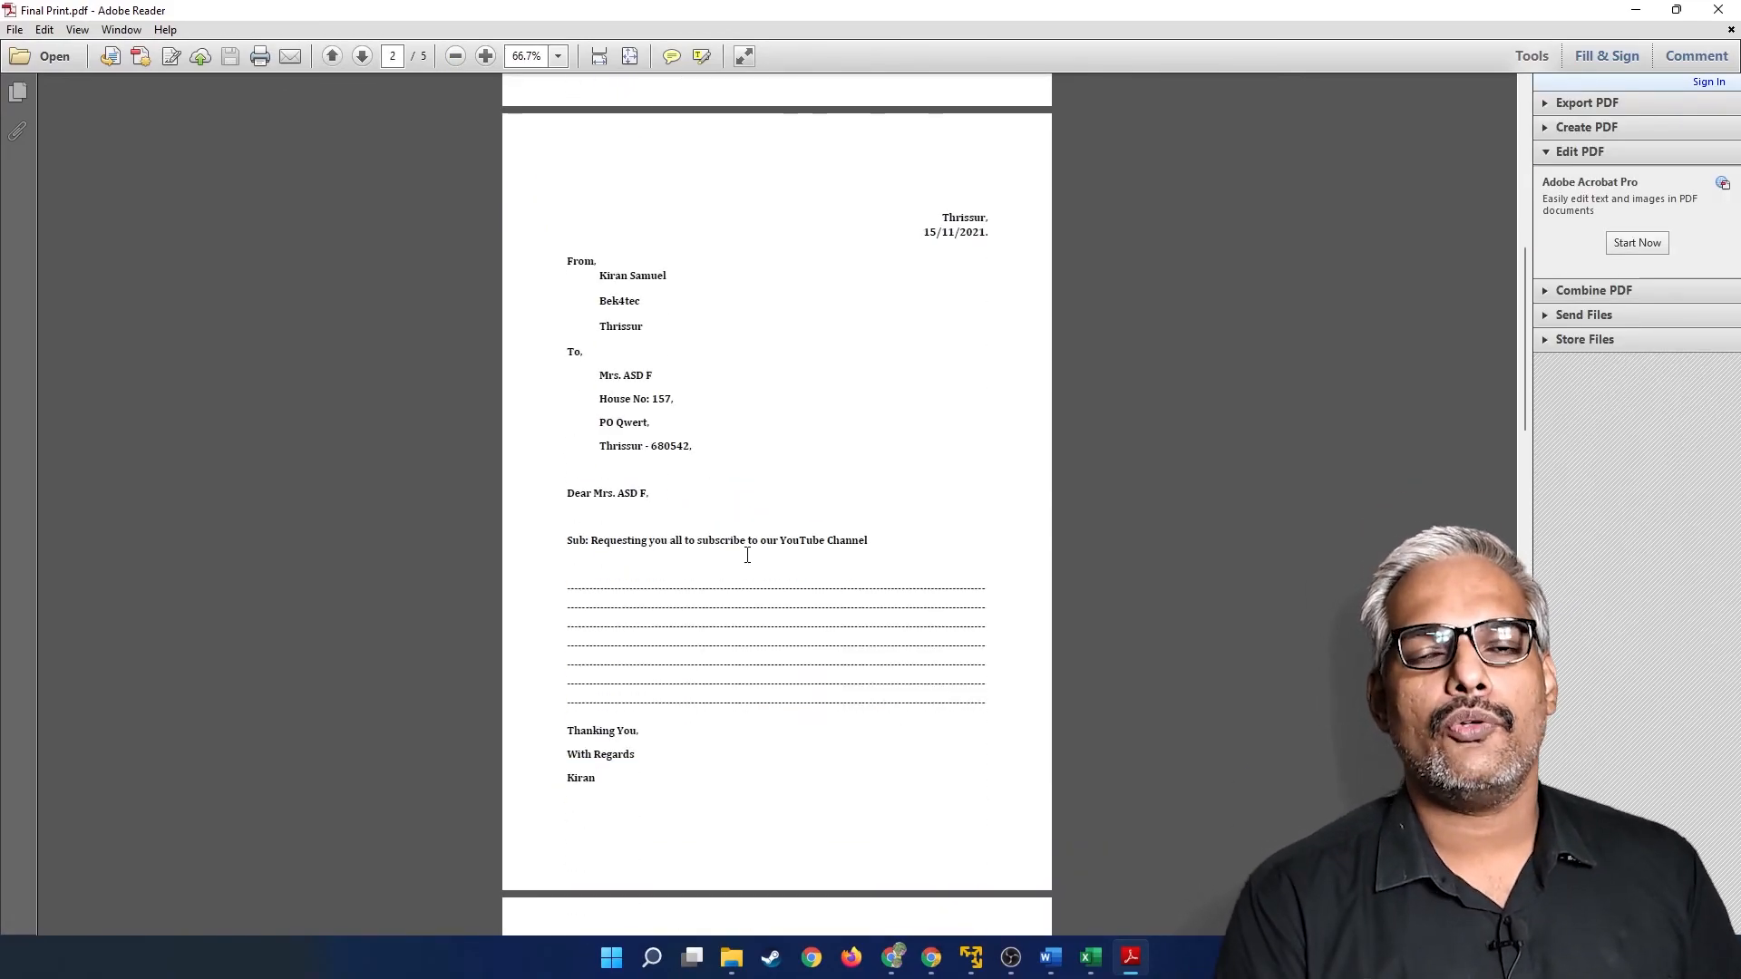